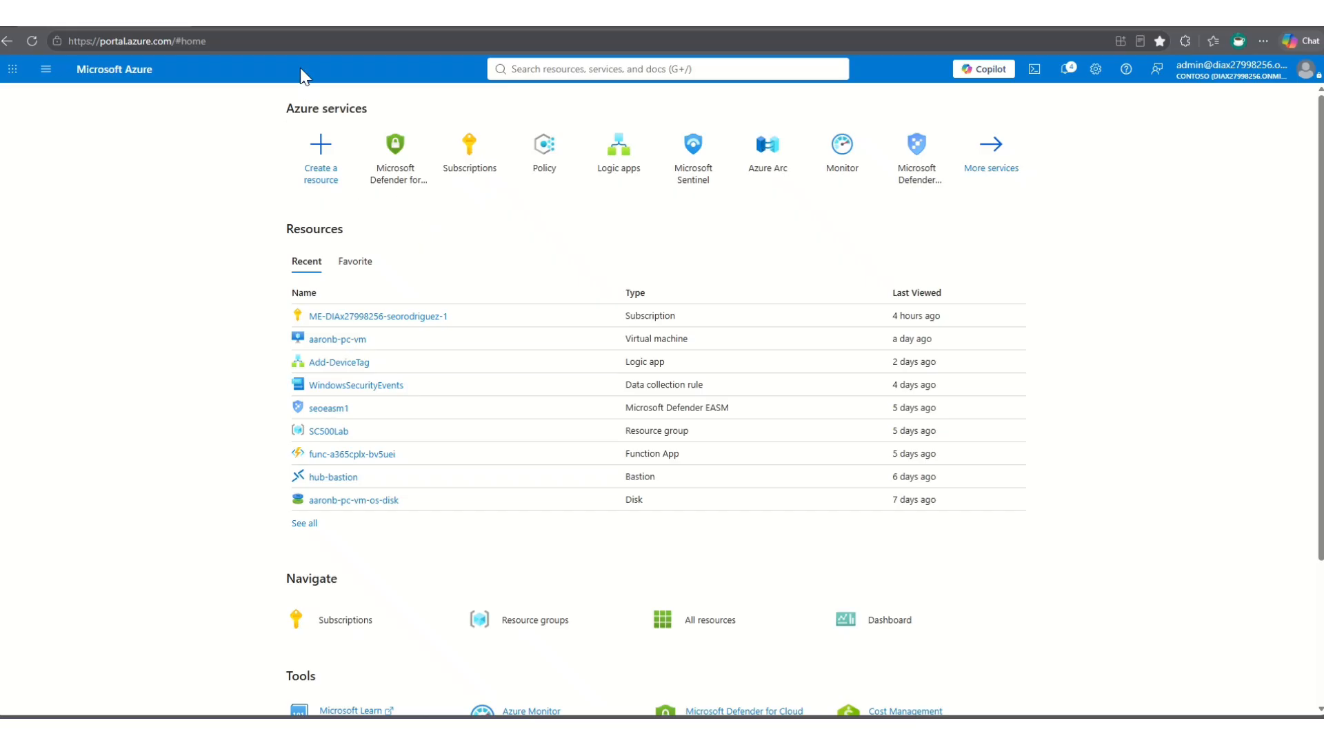
- Review the Cloud and AI Security Engineer Associate certification page on Microsoft Learn and expand the full list of learning paths in its course
{"action": "left_click", "coordinate": [300, 27]}
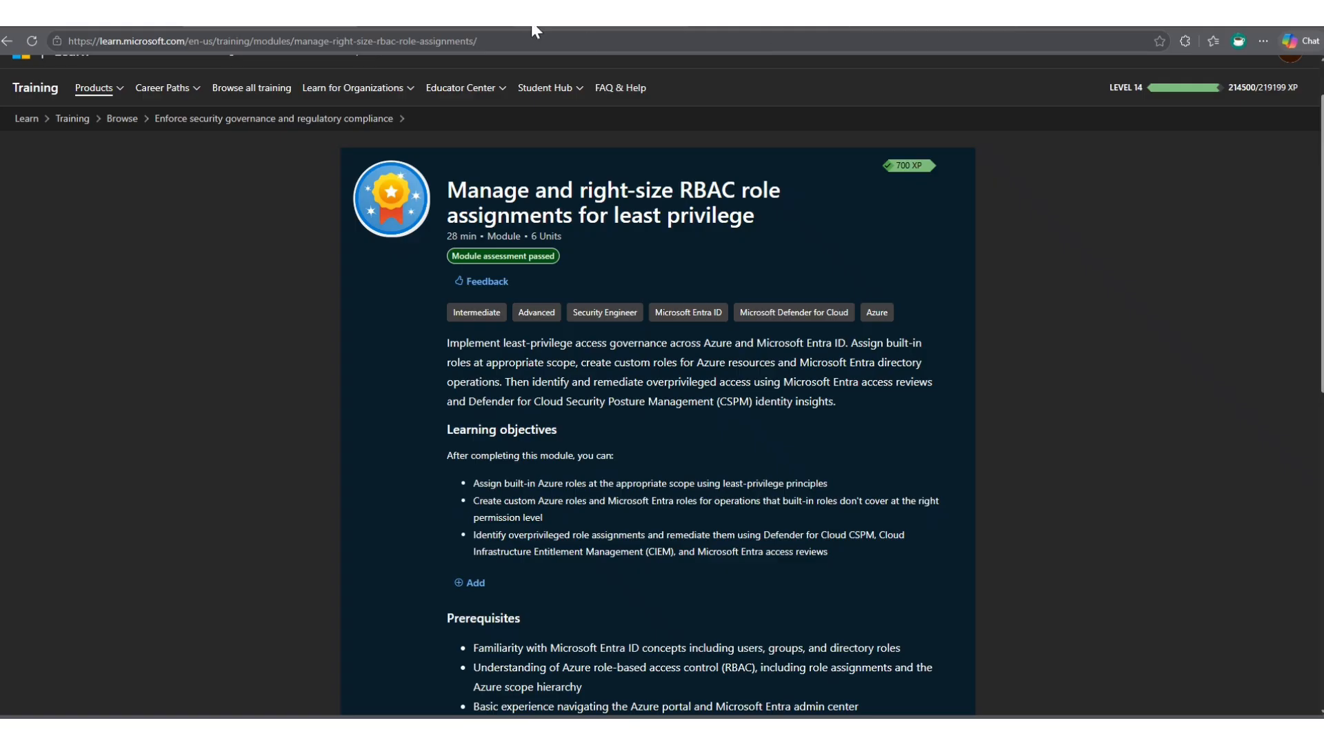
{"action": "left_click", "coordinate": [561, 25]}
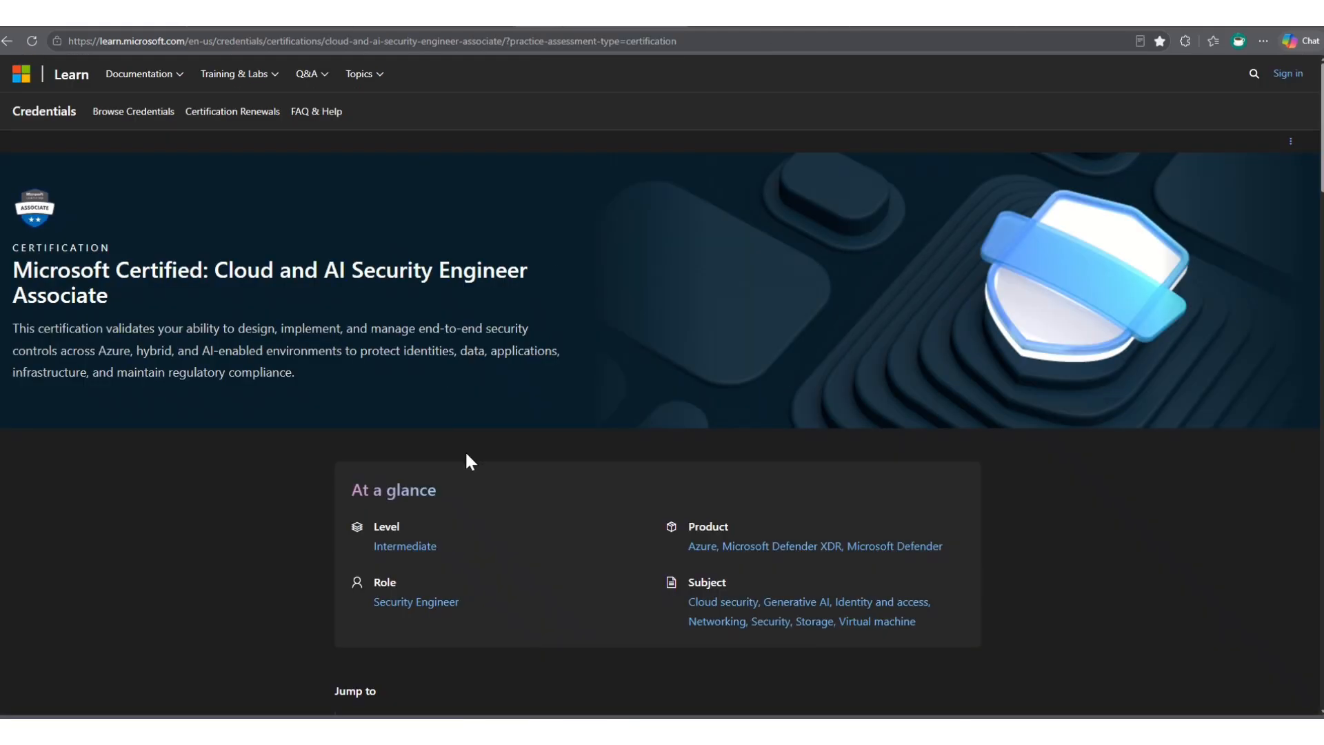
{"action": "scroll", "coordinate": [474, 364], "scroll_direction": "down", "scroll_amount": 12}
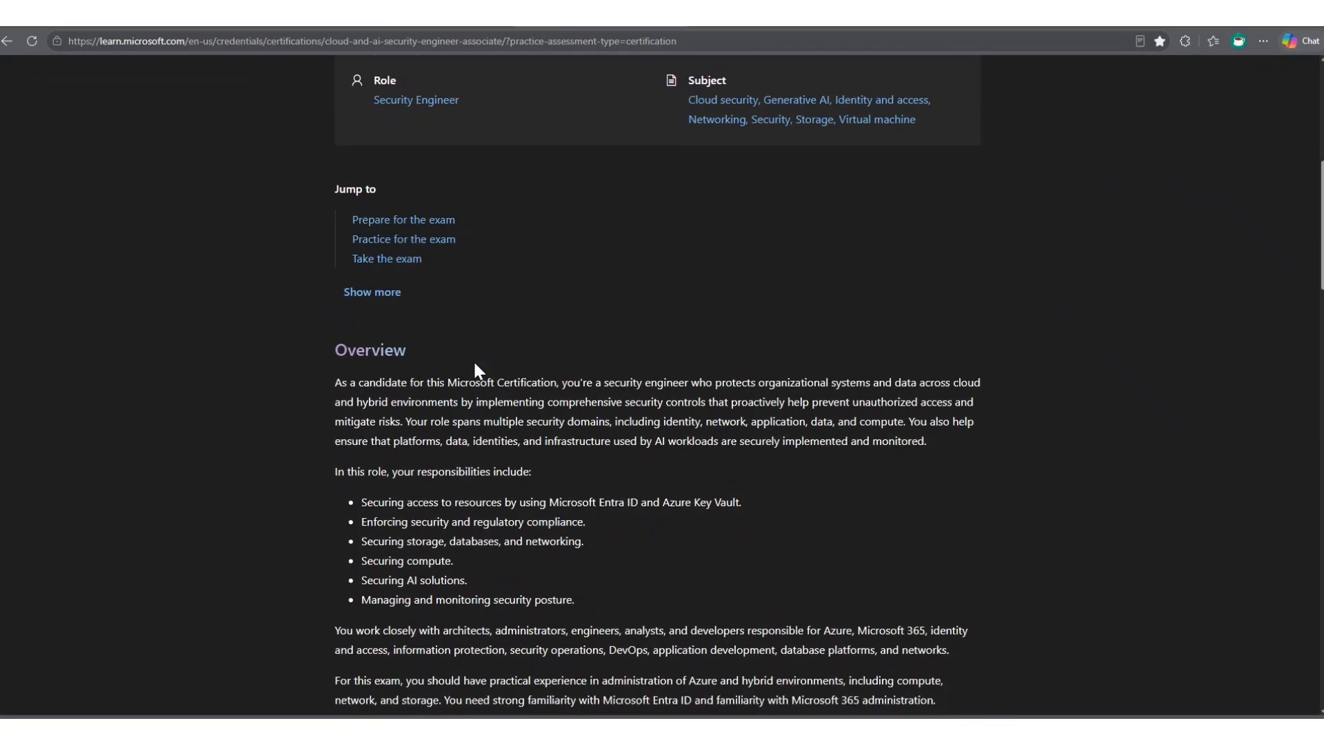
{"action": "scroll", "coordinate": [475, 364], "scroll_direction": "up", "scroll_amount": 12}
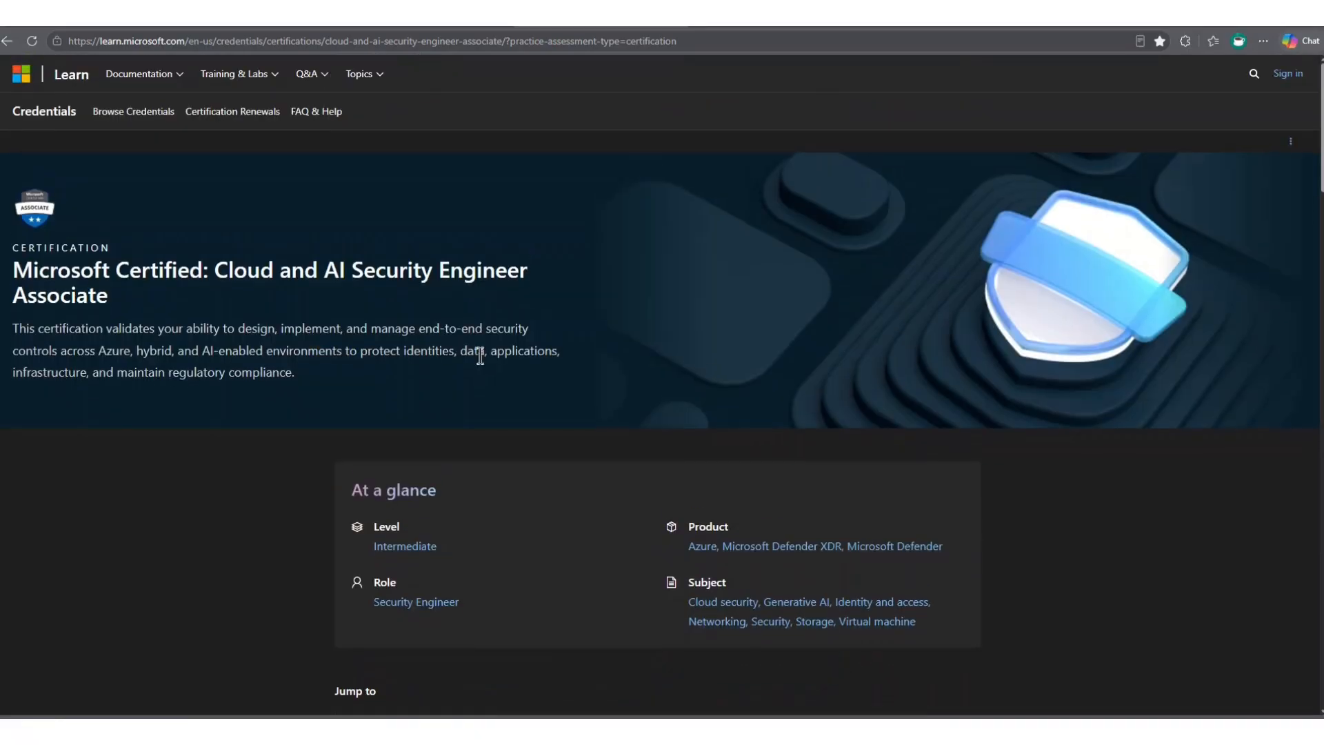
{"action": "scroll", "coordinate": [480, 357], "scroll_direction": "down", "scroll_amount": 18}
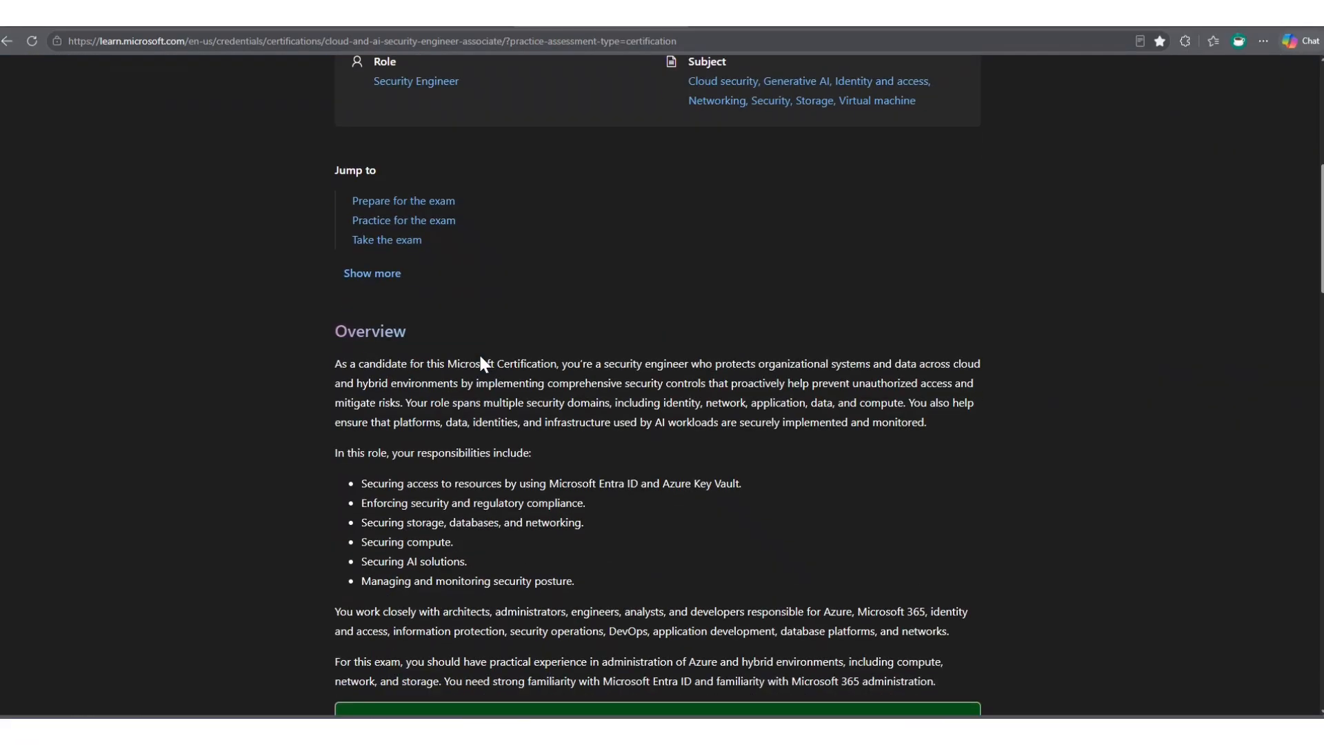
{"action": "scroll", "coordinate": [480, 358], "scroll_direction": "down", "scroll_amount": 3}
{"action": "scroll", "coordinate": [479, 360], "scroll_direction": "up", "scroll_amount": 2}
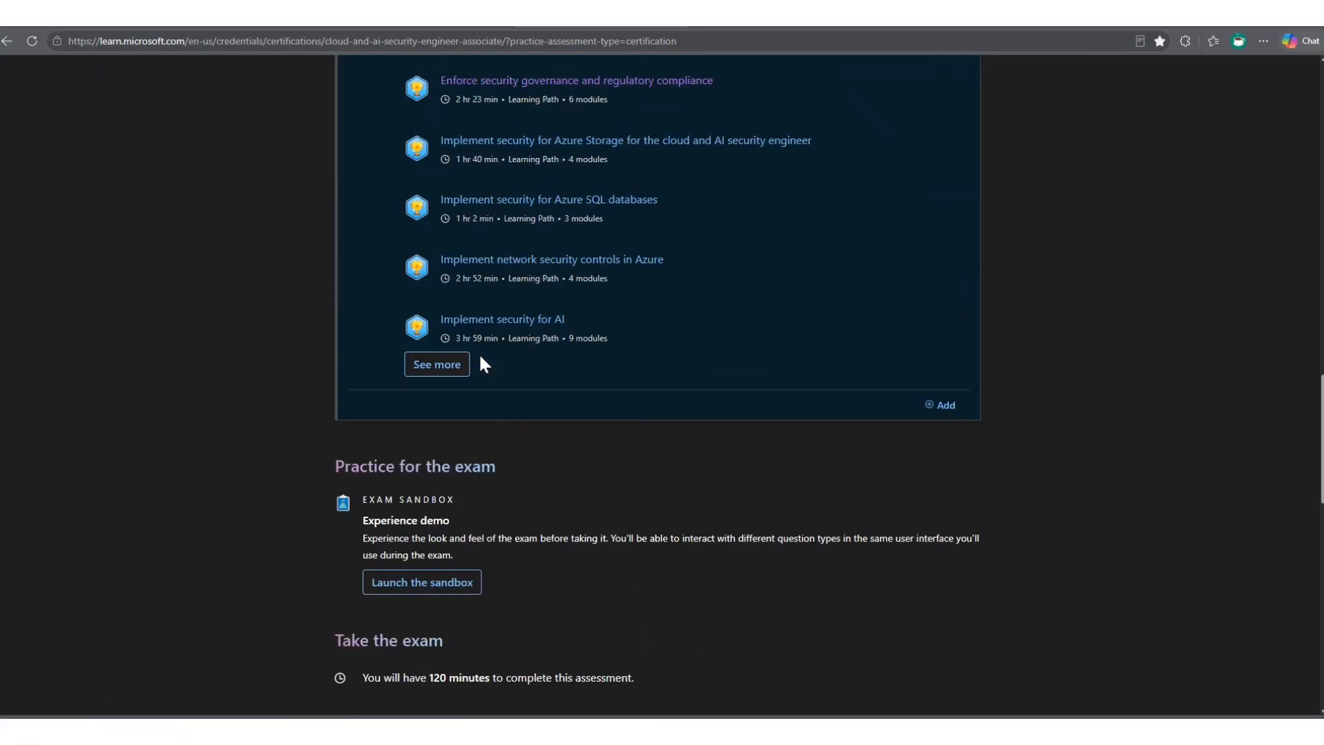
{"action": "left_click", "coordinate": [440, 367]}
{"action": "scroll", "coordinate": [479, 356], "scroll_direction": "up", "scroll_amount": 2}
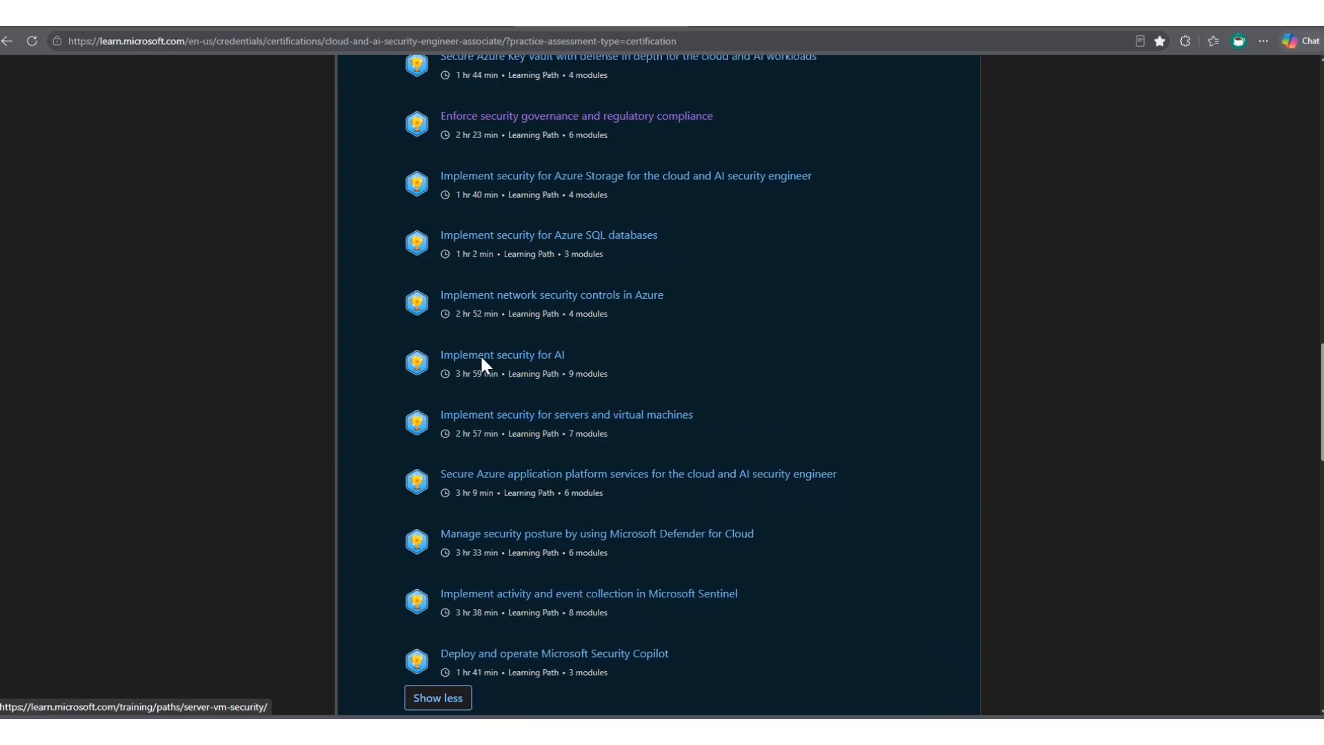
{"action": "scroll", "coordinate": [539, 339], "scroll_direction": "up", "scroll_amount": 1}
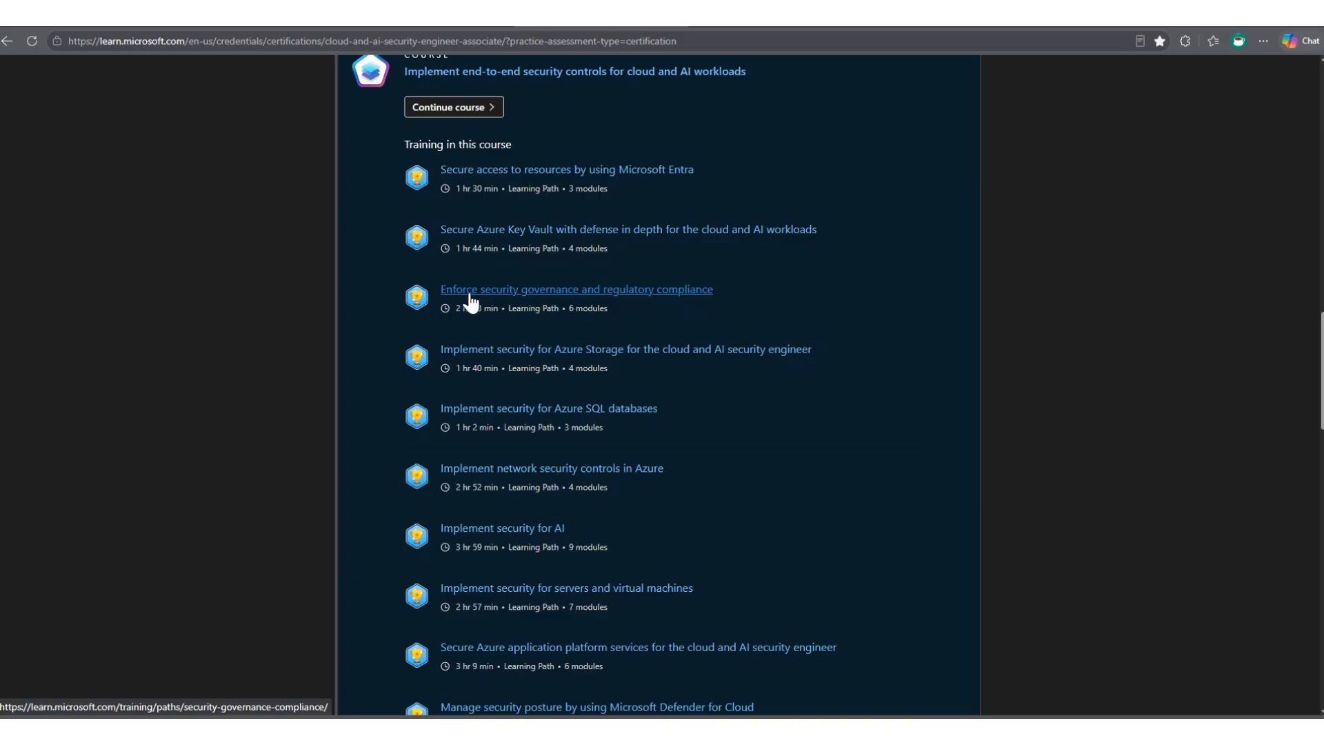
- Open the "Enforce security governance and regulatory compliance" learning path and its module "Manage and right-size RBAC role assignments for least privilege"
{"action": "left_click", "coordinate": [486, 294]}
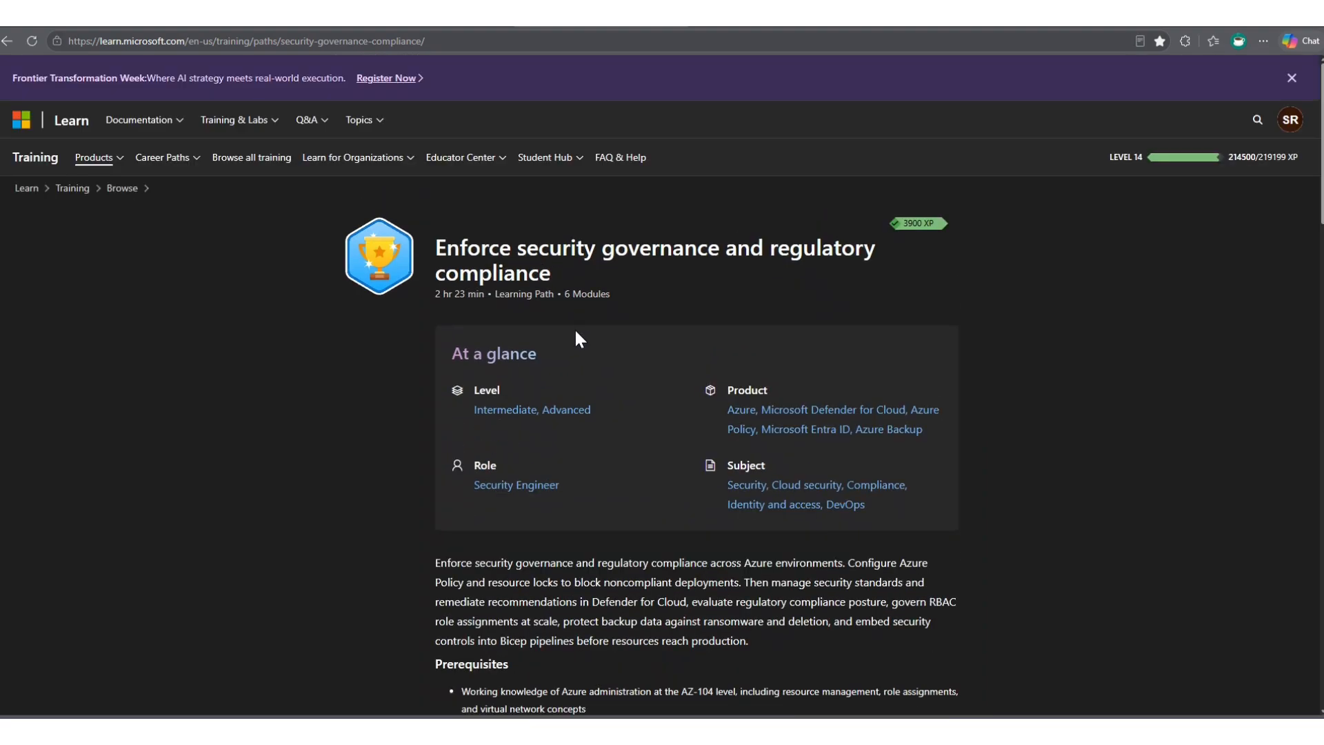
{"action": "scroll", "coordinate": [576, 331], "scroll_direction": "down", "scroll_amount": 5}
{"action": "scroll", "coordinate": [577, 328], "scroll_direction": "down", "scroll_amount": 7}
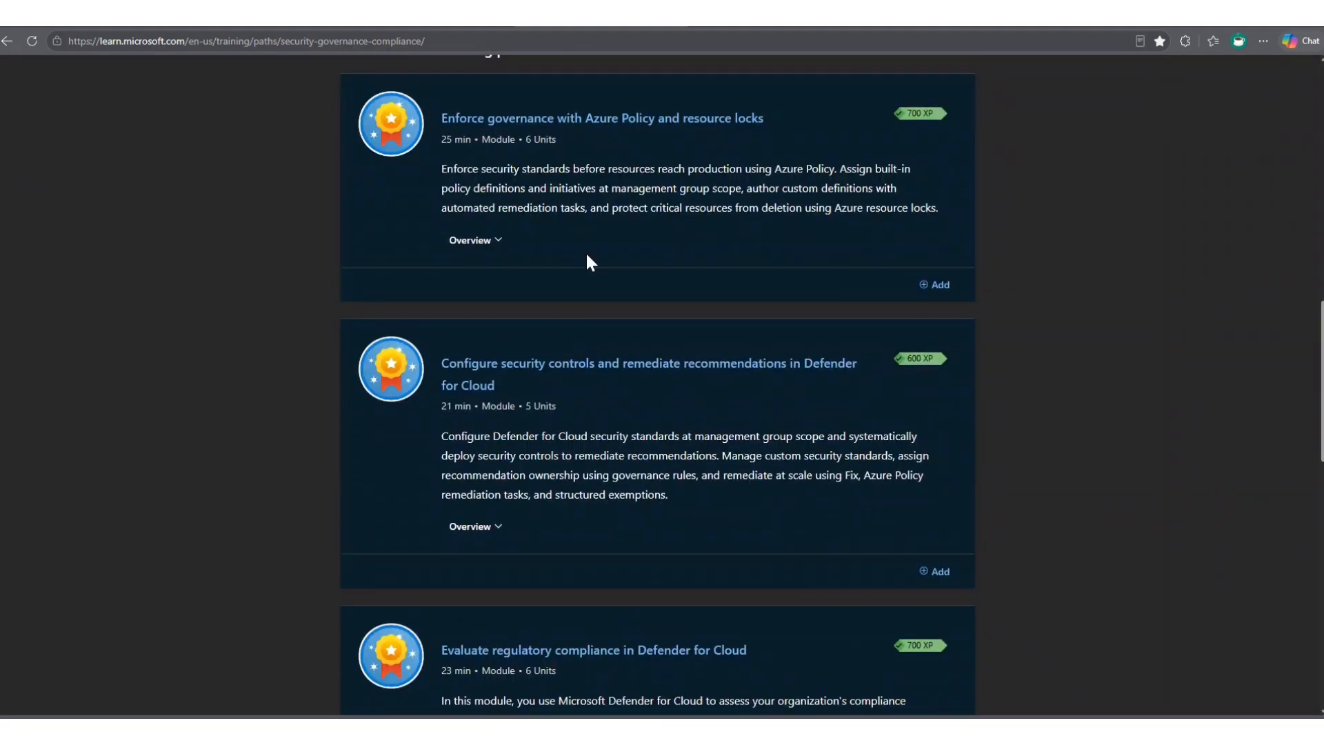
{"action": "scroll", "coordinate": [605, 145], "scroll_direction": "down", "scroll_amount": 5}
{"action": "scroll", "coordinate": [570, 314], "scroll_direction": "down", "scroll_amount": 4}
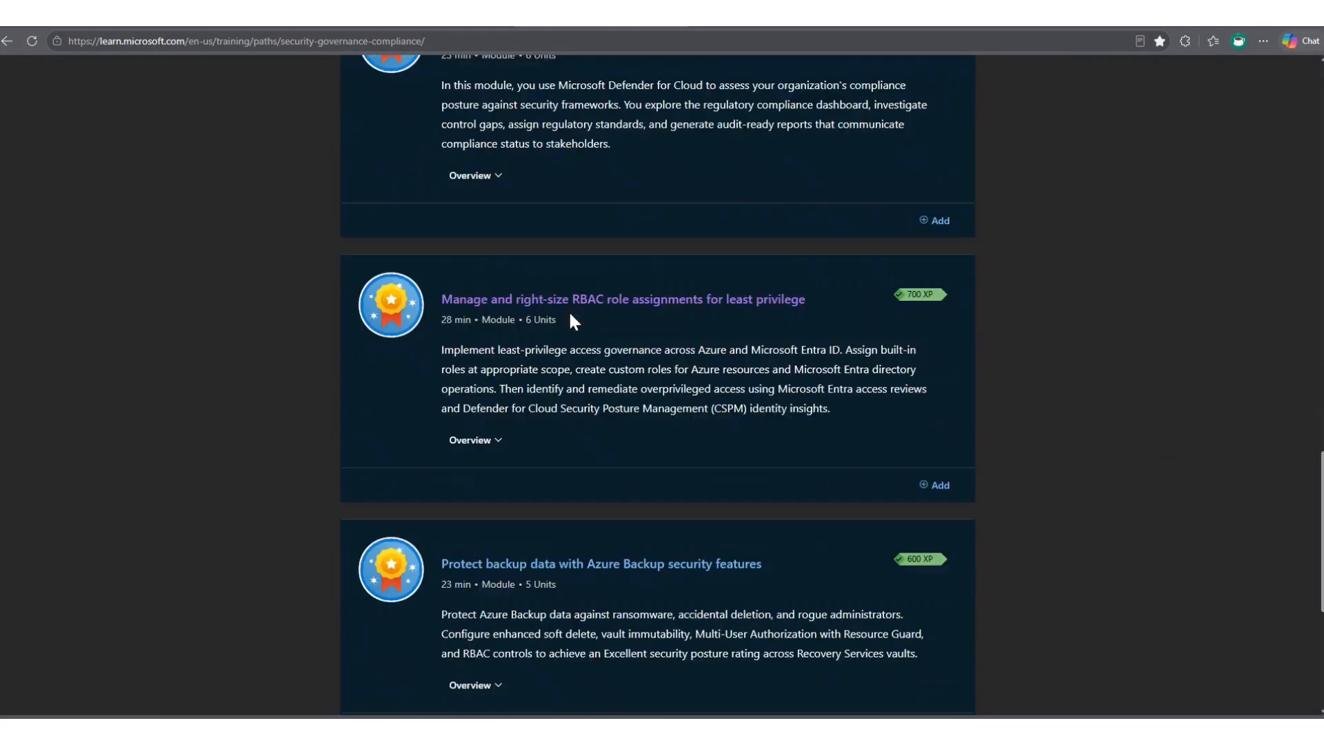
{"action": "left_click", "coordinate": [578, 293]}
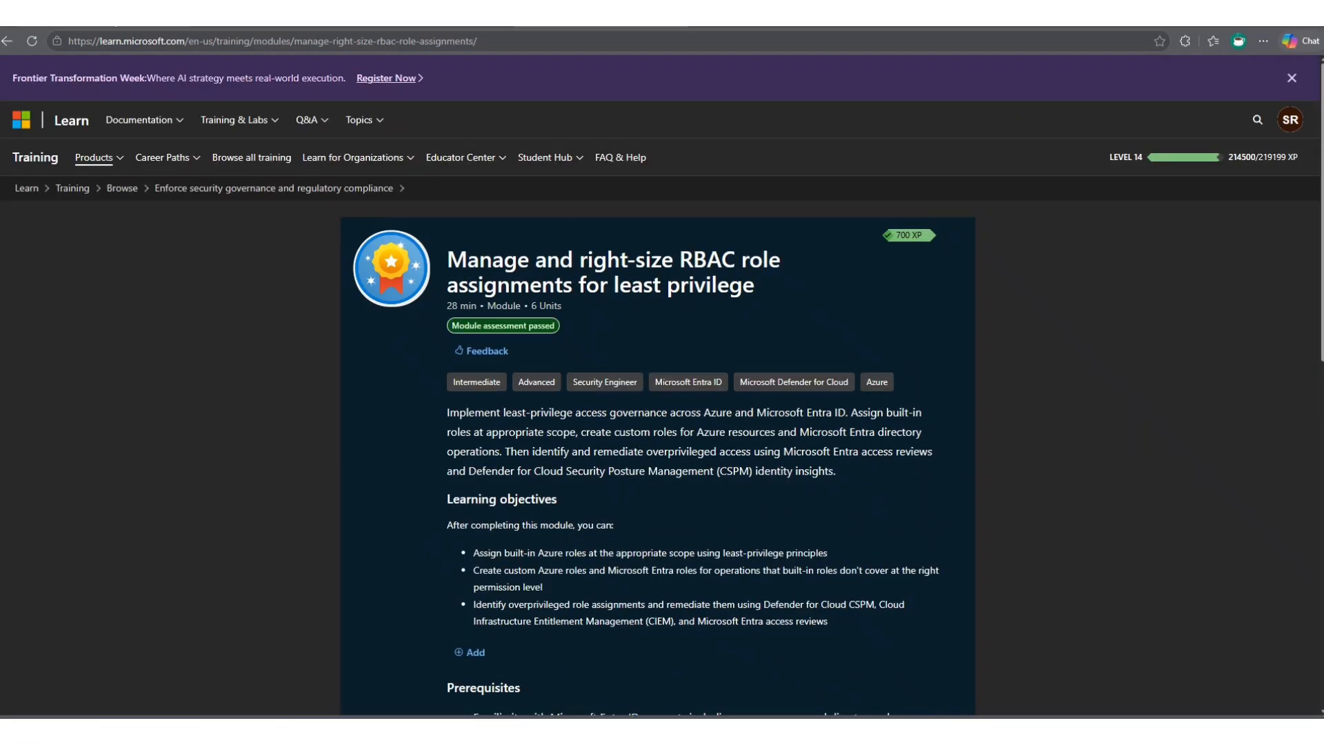
- Switch to the LinkedIn article "Understand Azure Scope" and dismiss the app promotion to examine the scope hierarchy diagram
{"action": "left_click", "coordinate": [103, 18]}
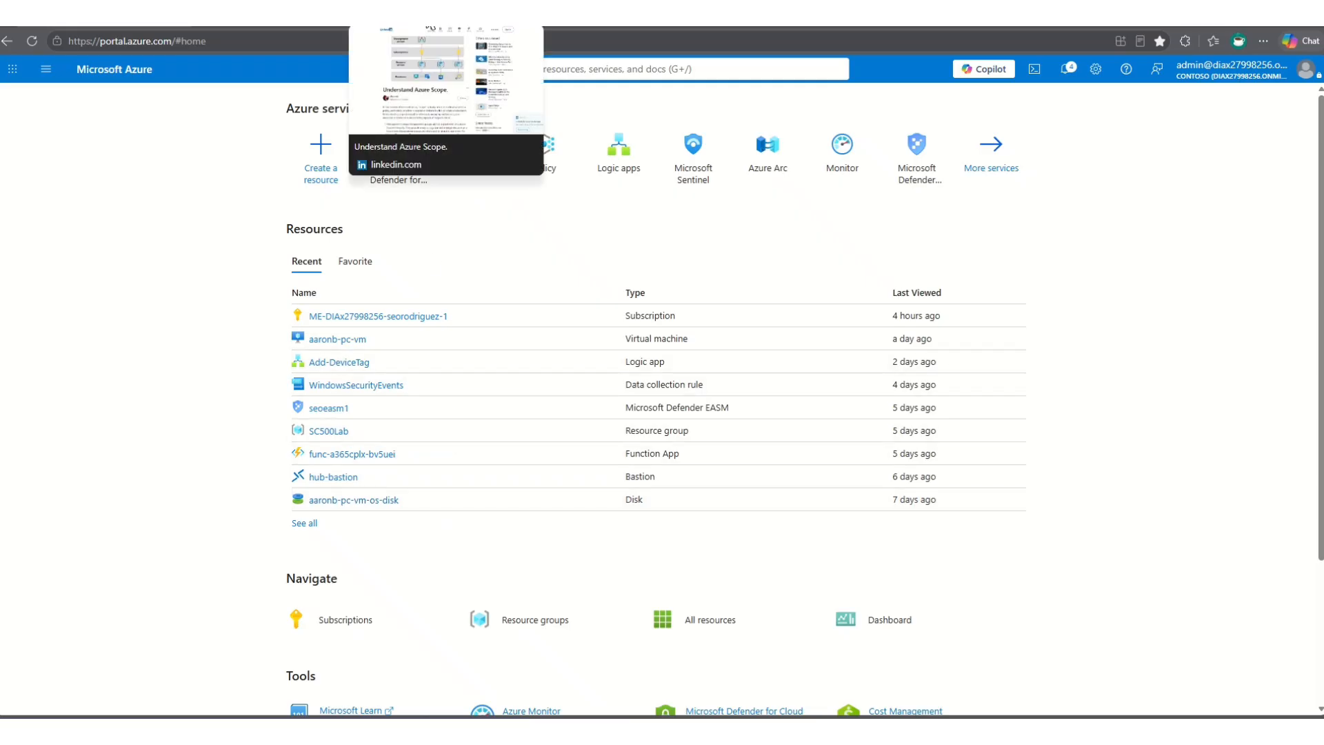
{"action": "left_click", "coordinate": [428, 25]}
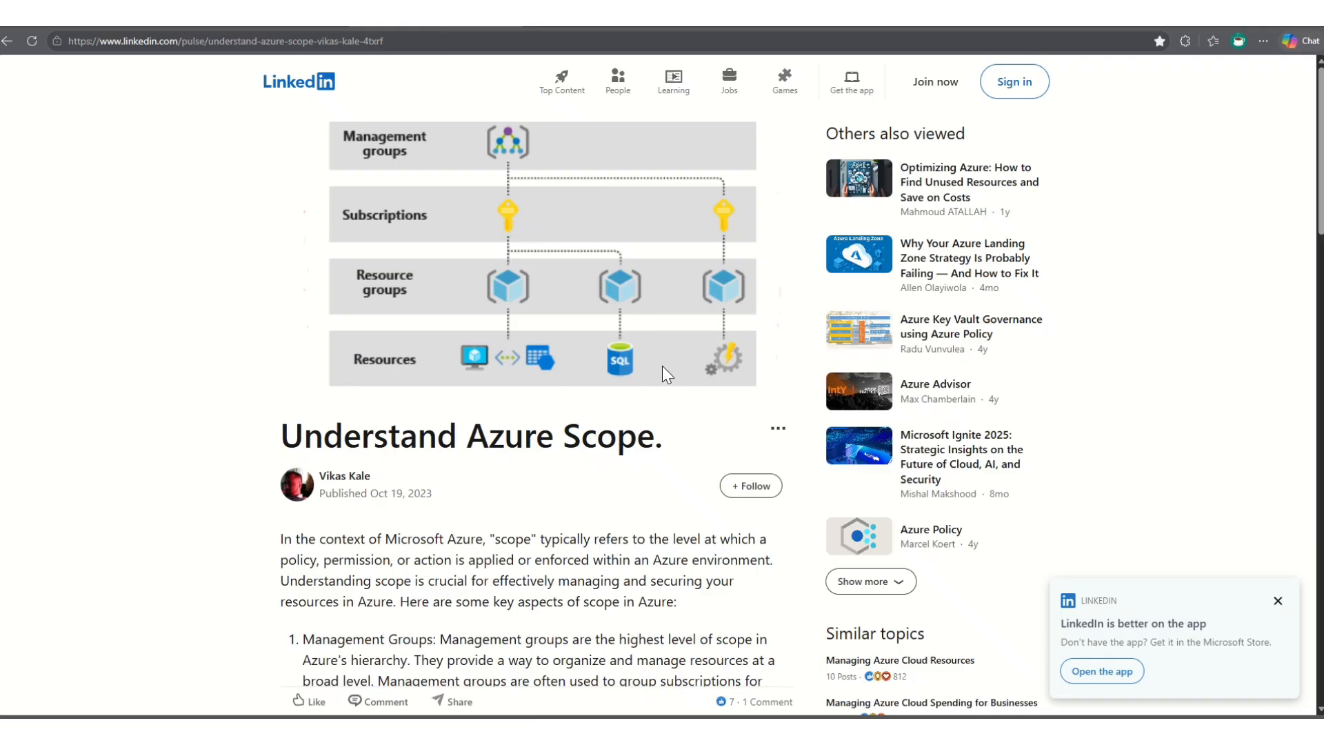
{"action": "left_click", "coordinate": [1277, 600]}
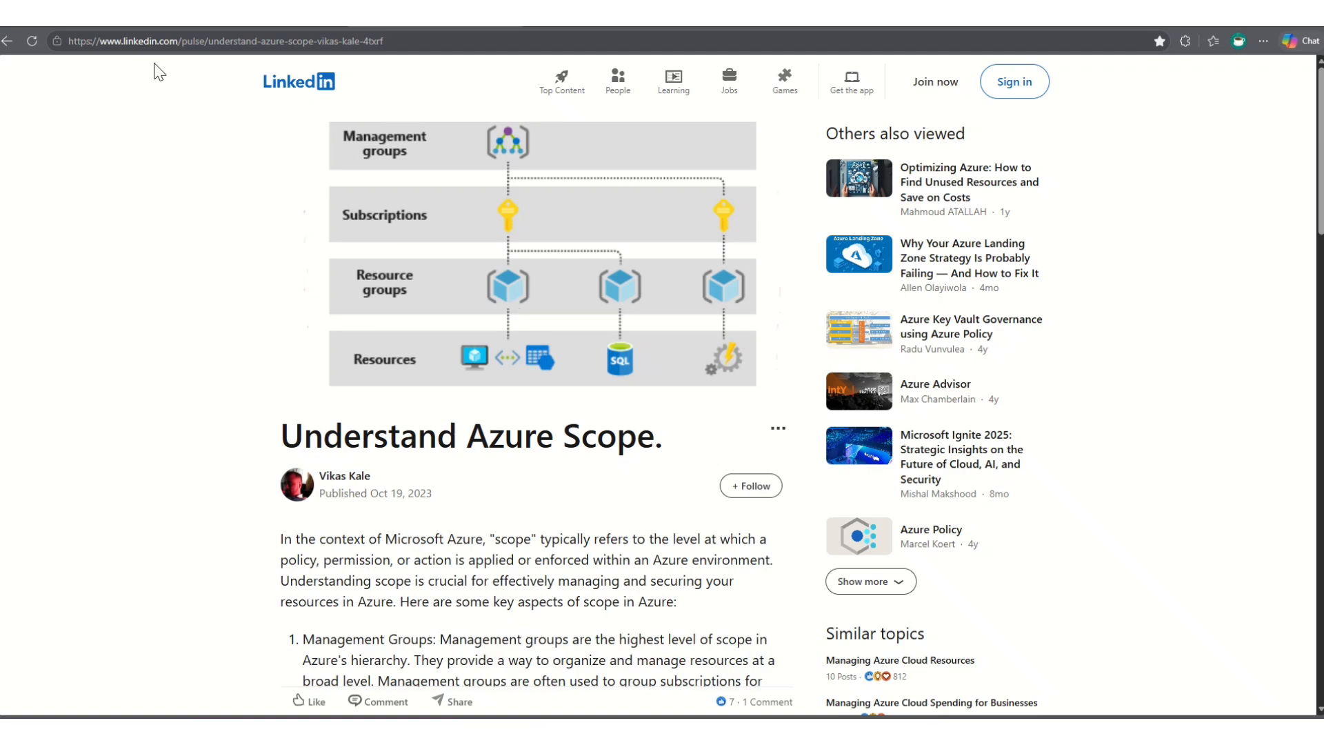
- Switch to the Azure portal and open the Access control (IAM) page of the listed Contoso subscription
{"action": "left_click", "coordinate": [124, 26]}
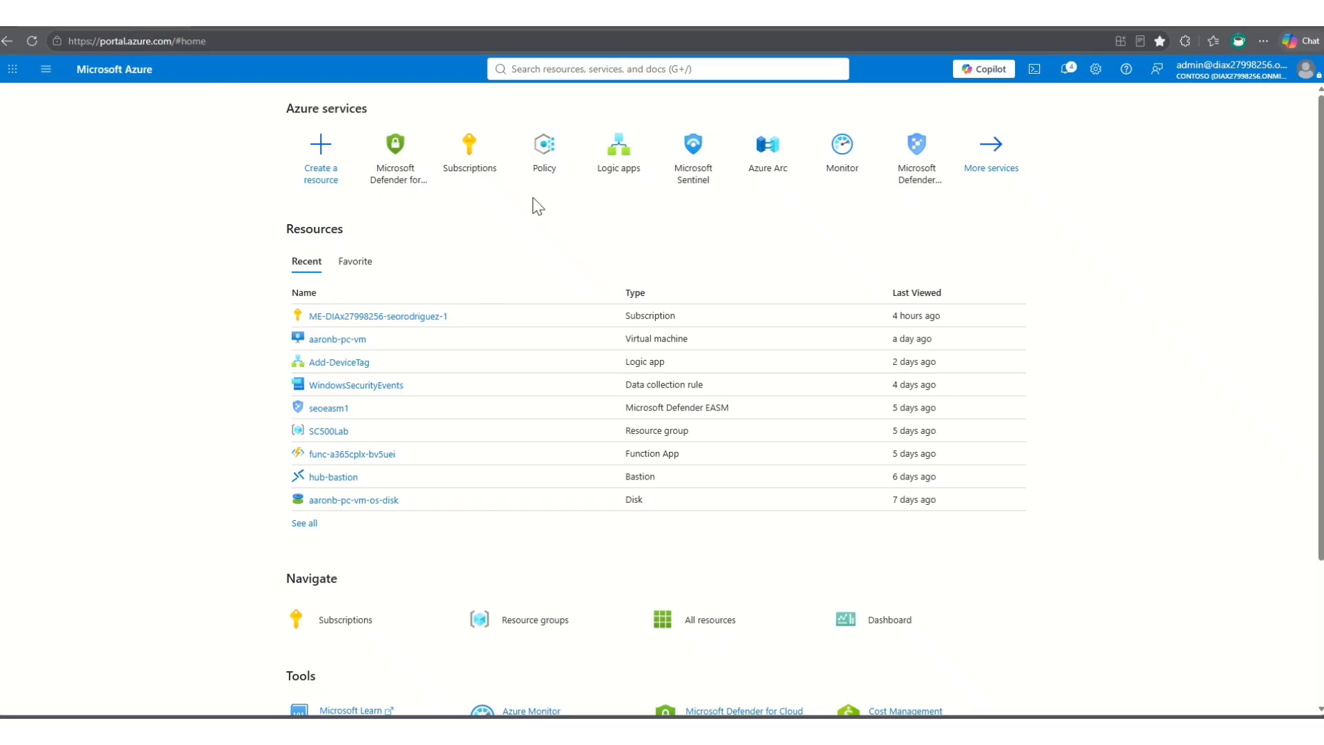
{"action": "left_click", "coordinate": [553, 68]}
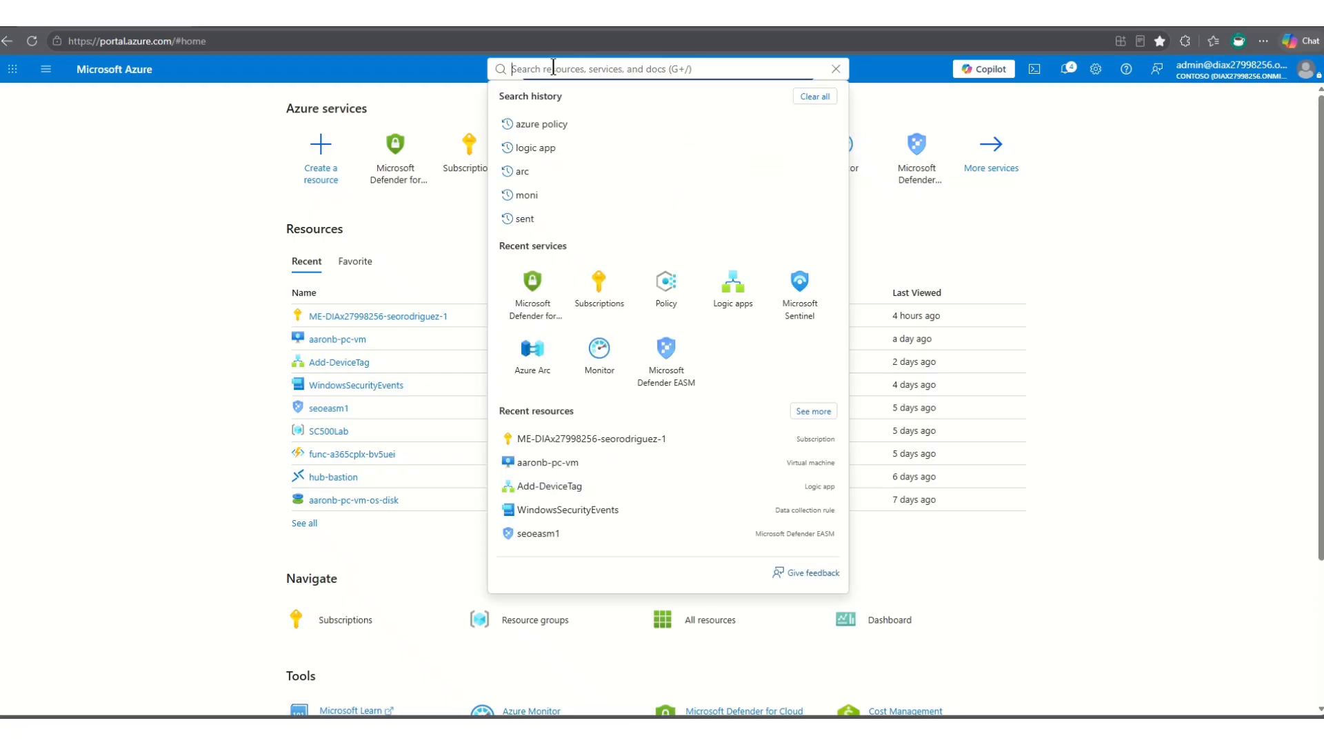
{"action": "left_click", "coordinate": [468, 156]}
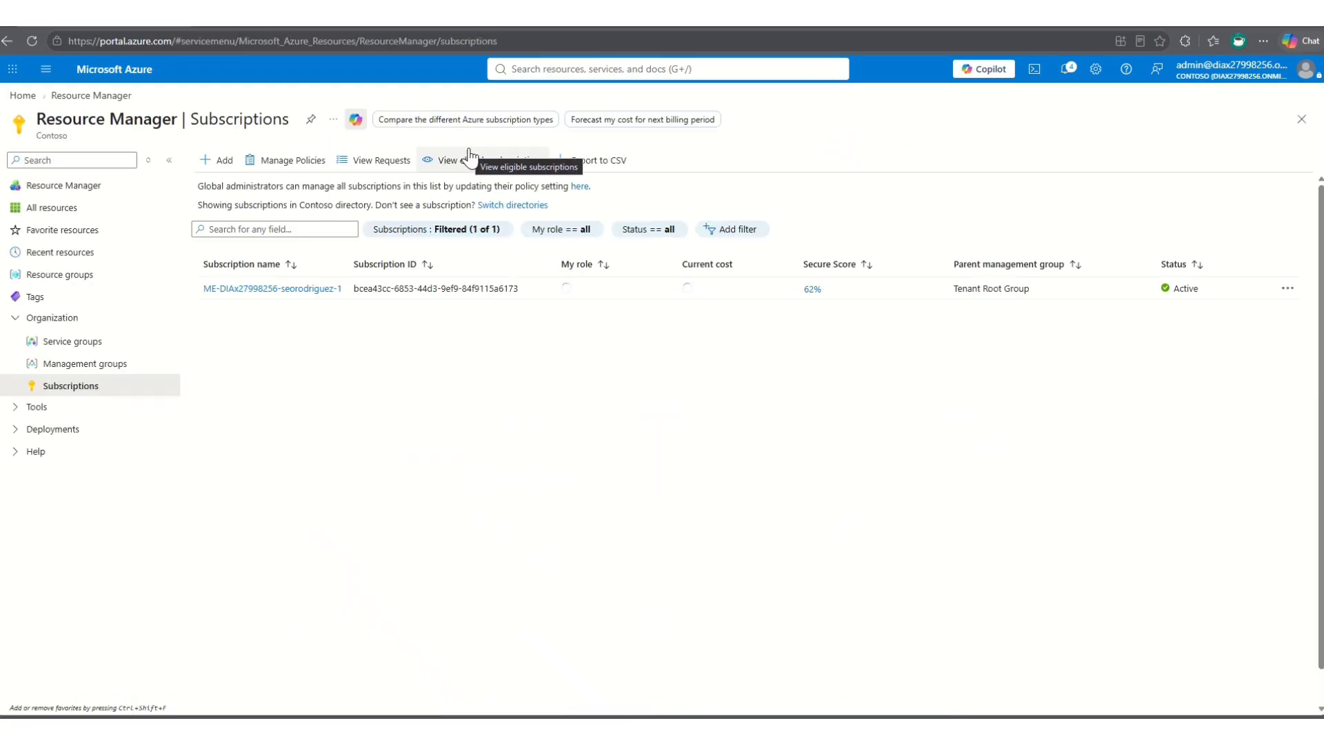
{"action": "left_click", "coordinate": [269, 289]}
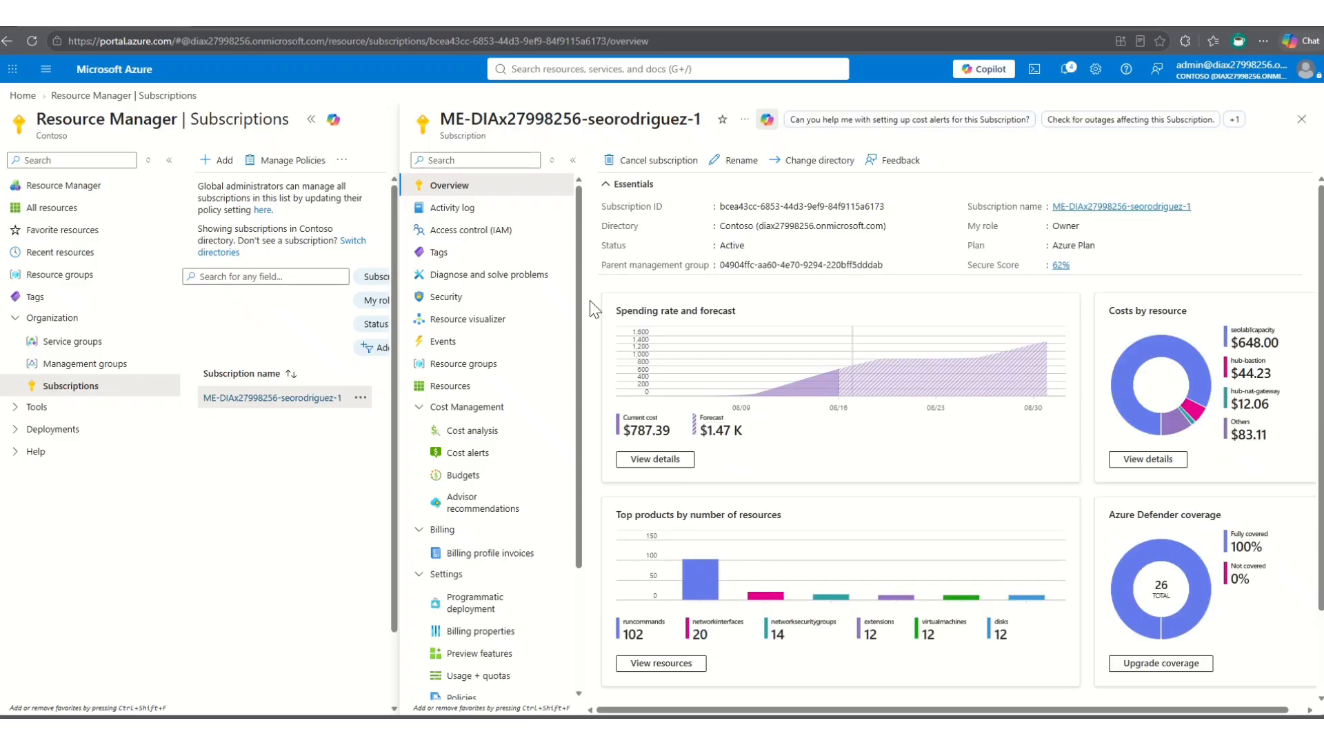
{"action": "left_click", "coordinate": [460, 238]}
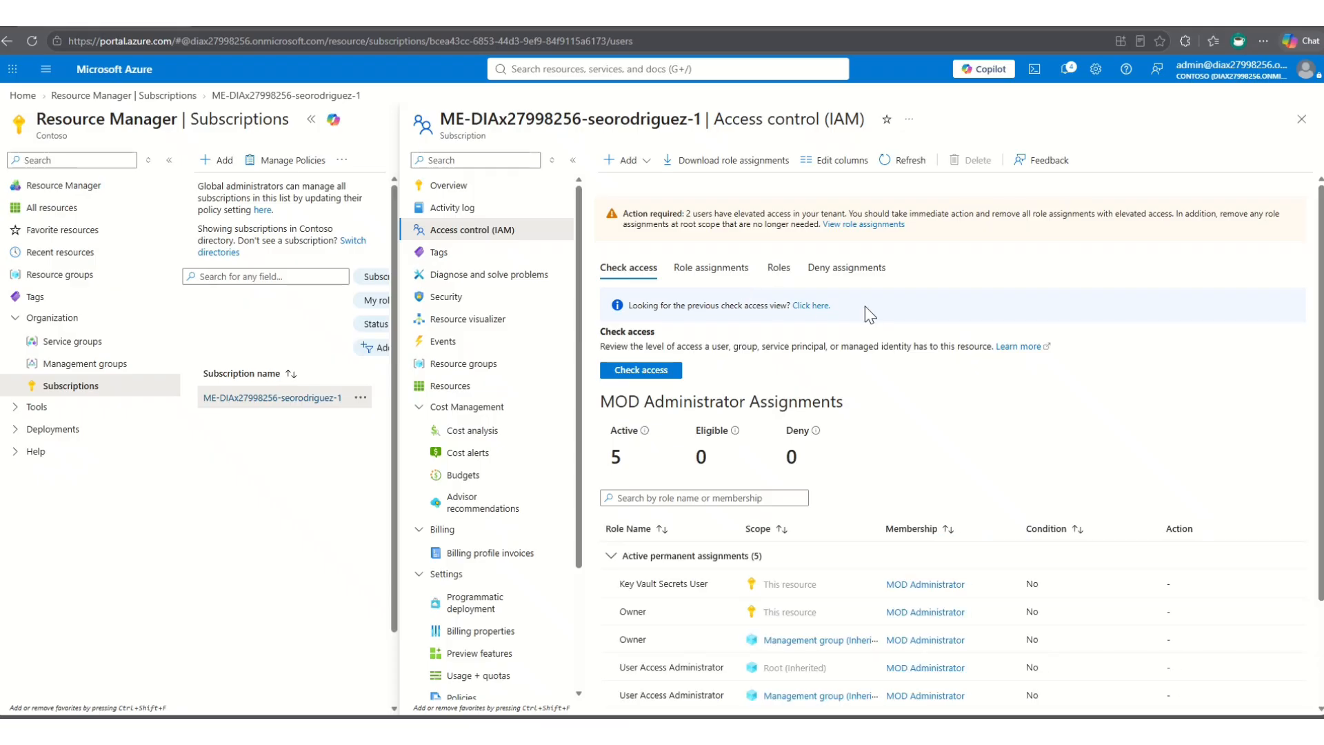
- Review the administrator's access on the subscription, followed by its role assignments, role definitions and deny assignments
{"action": "scroll", "coordinate": [641, 512], "scroll_direction": "down", "scroll_amount": 2}
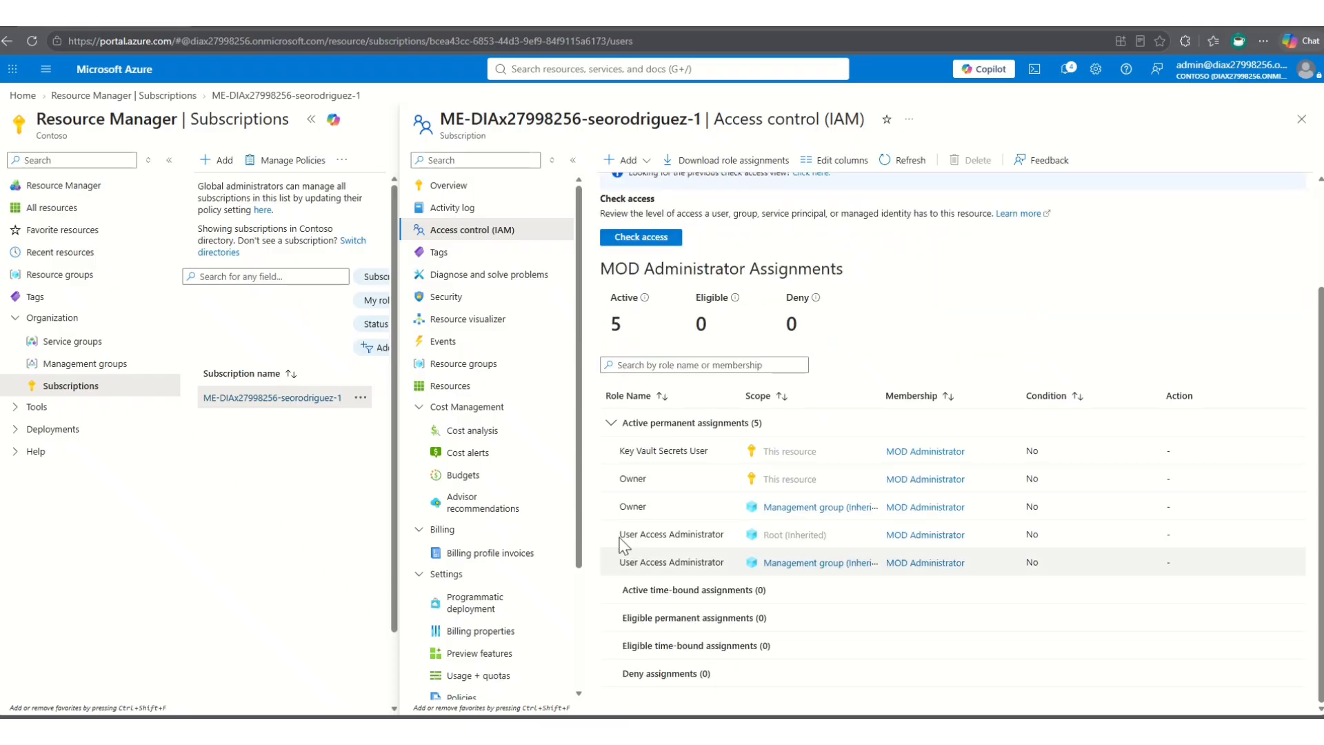
{"action": "scroll", "coordinate": [629, 490], "scroll_direction": "up", "scroll_amount": 2}
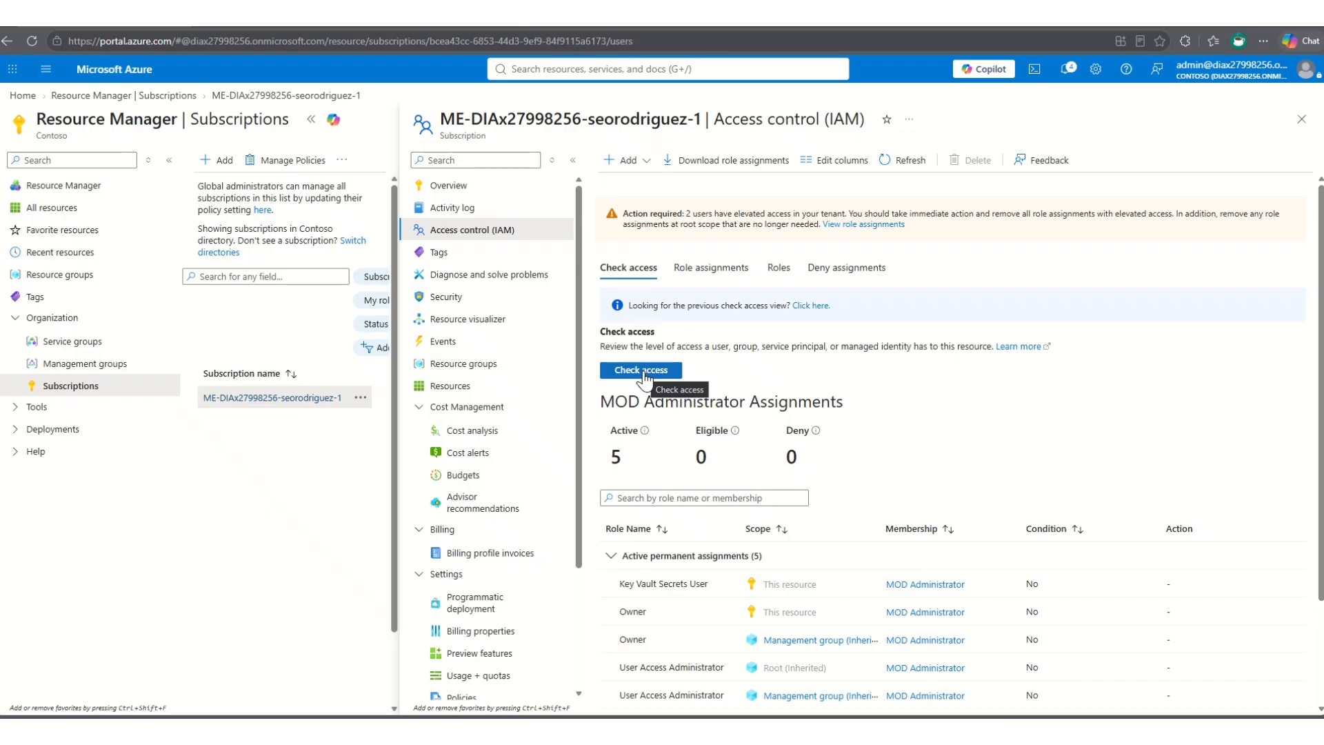
{"action": "left_click", "coordinate": [690, 272]}
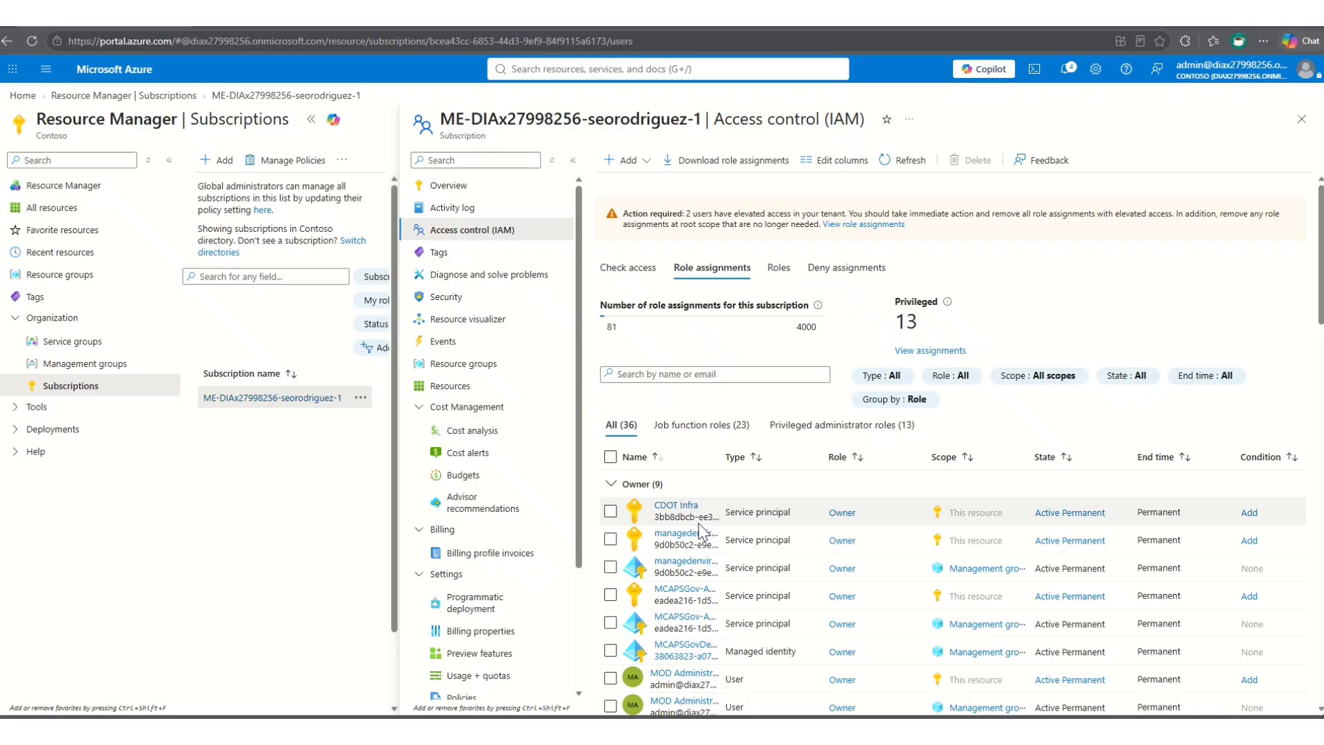
{"action": "left_click", "coordinate": [781, 275]}
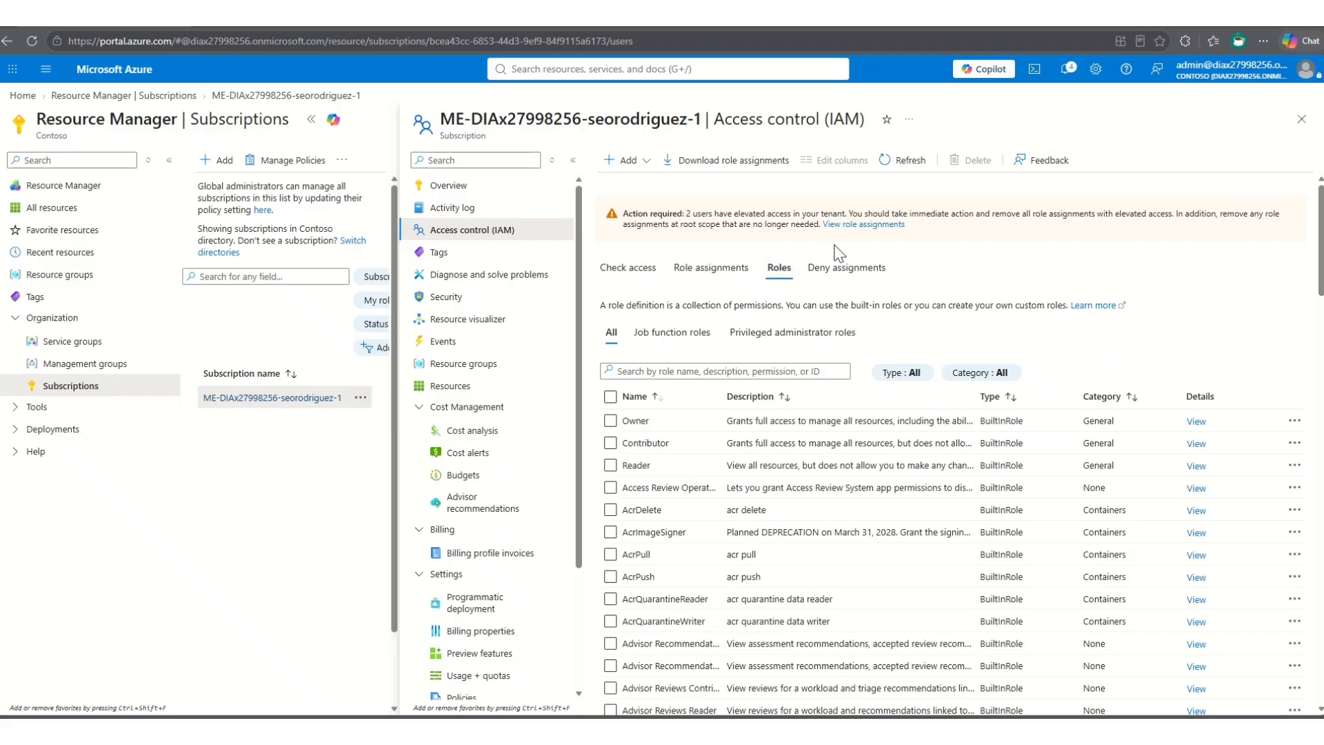
{"action": "left_click", "coordinate": [850, 270]}
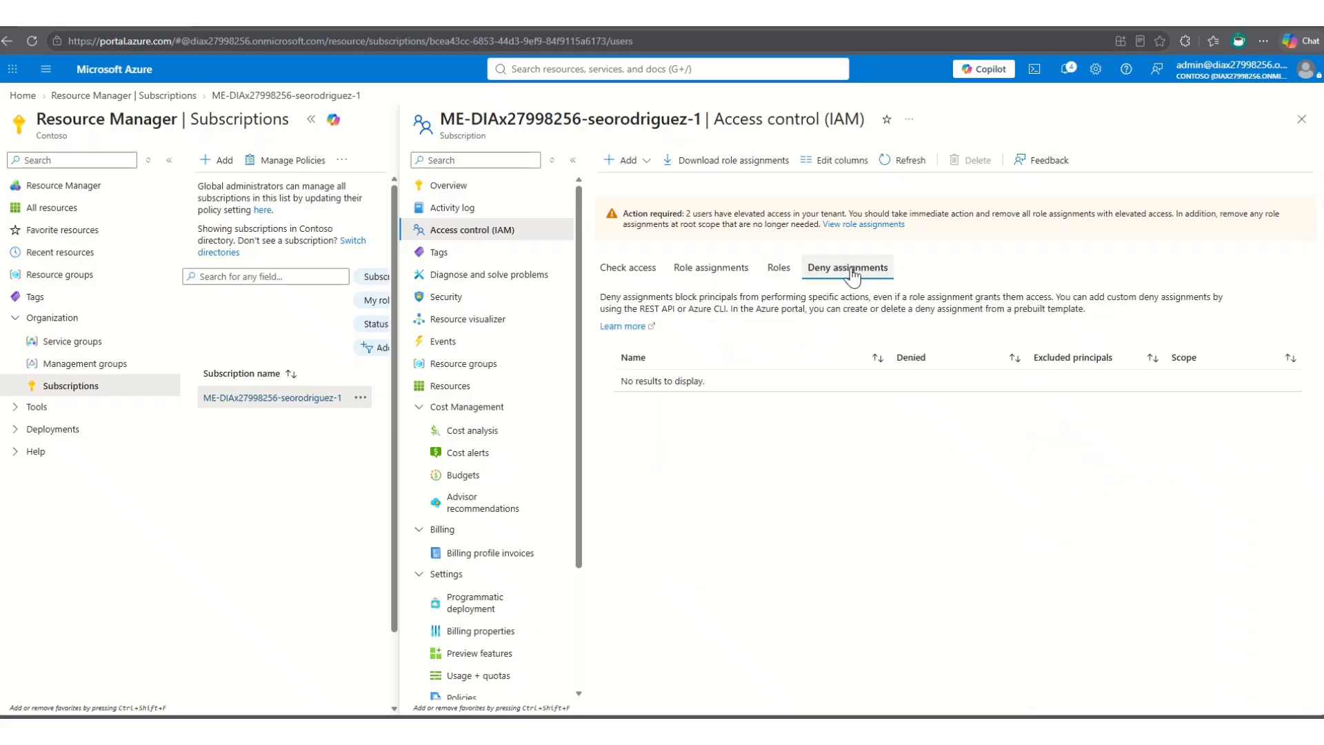
- Show the subscription's role definitions again and widen the Description column
{"action": "left_click", "coordinate": [778, 273]}
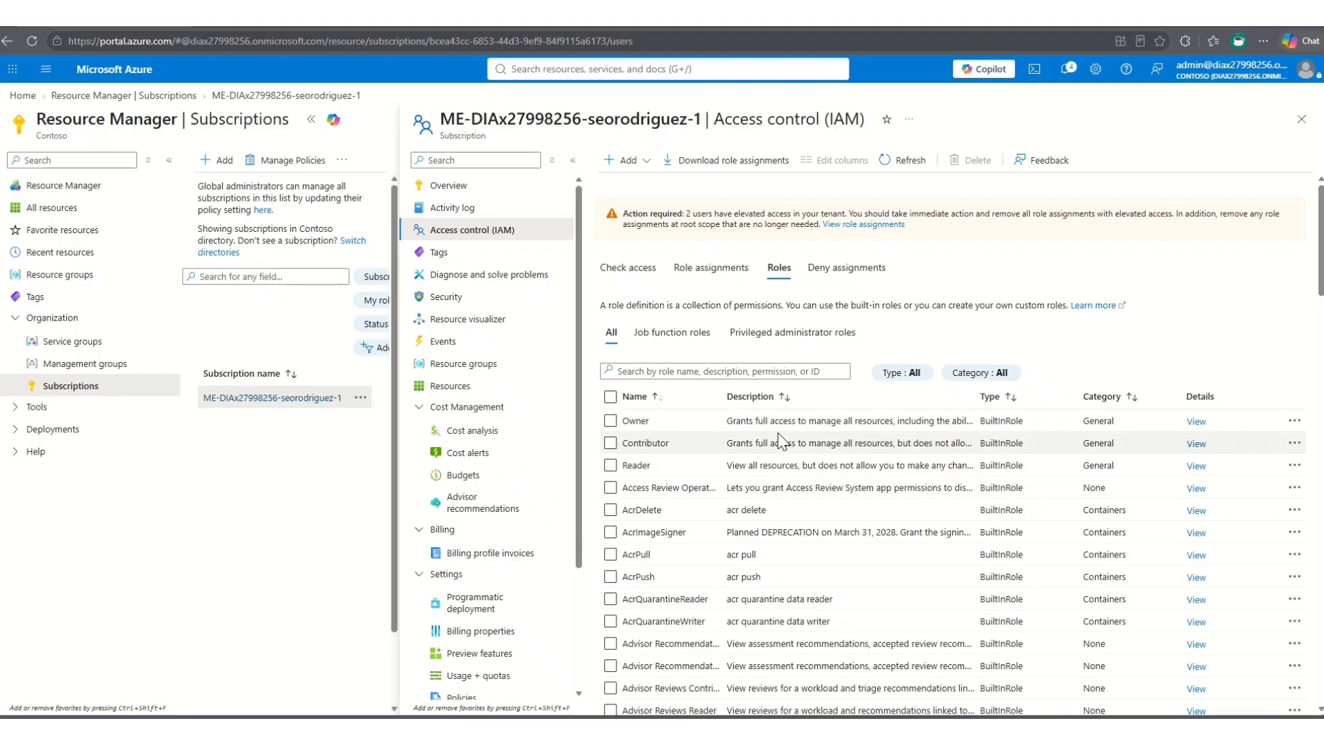
{"action": "left_click_drag", "start_coordinate": [977, 400], "coordinate": [1088, 397]}
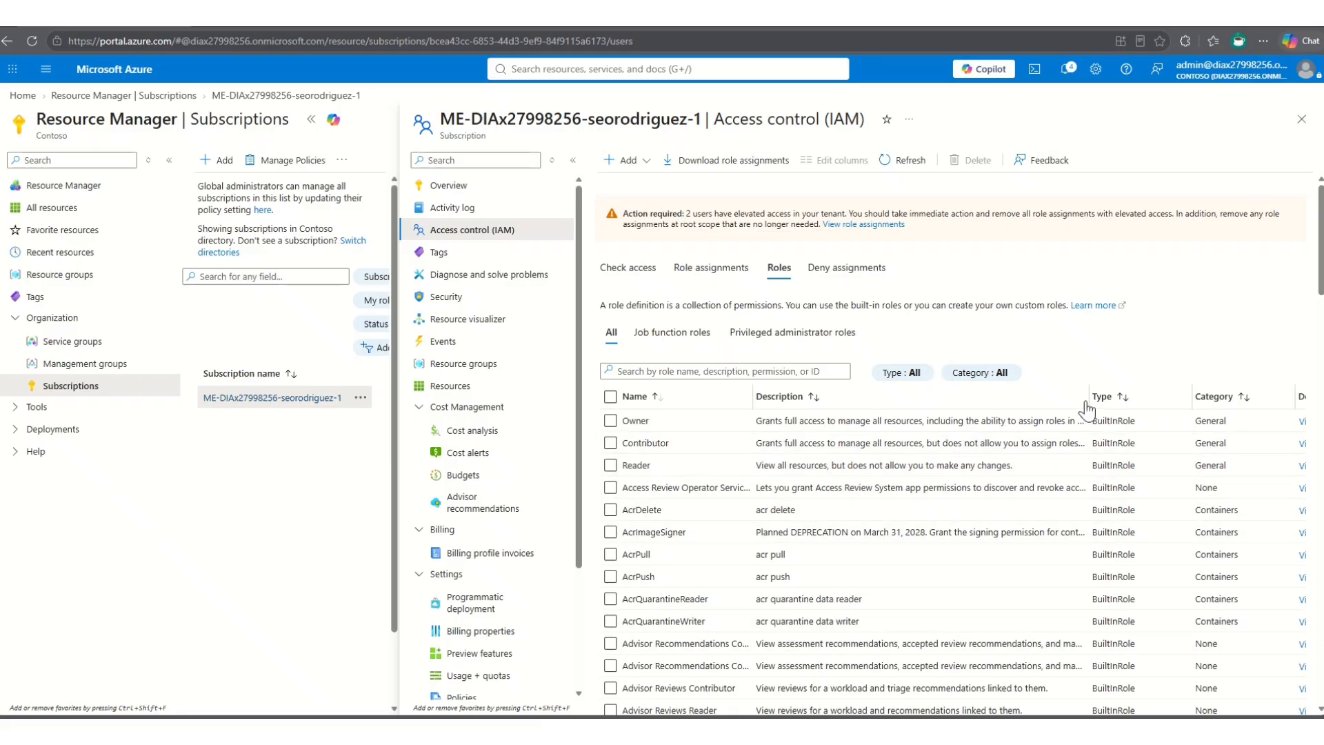
{"action": "left_click_drag", "start_coordinate": [1088, 407], "coordinate": [1033, 407]}
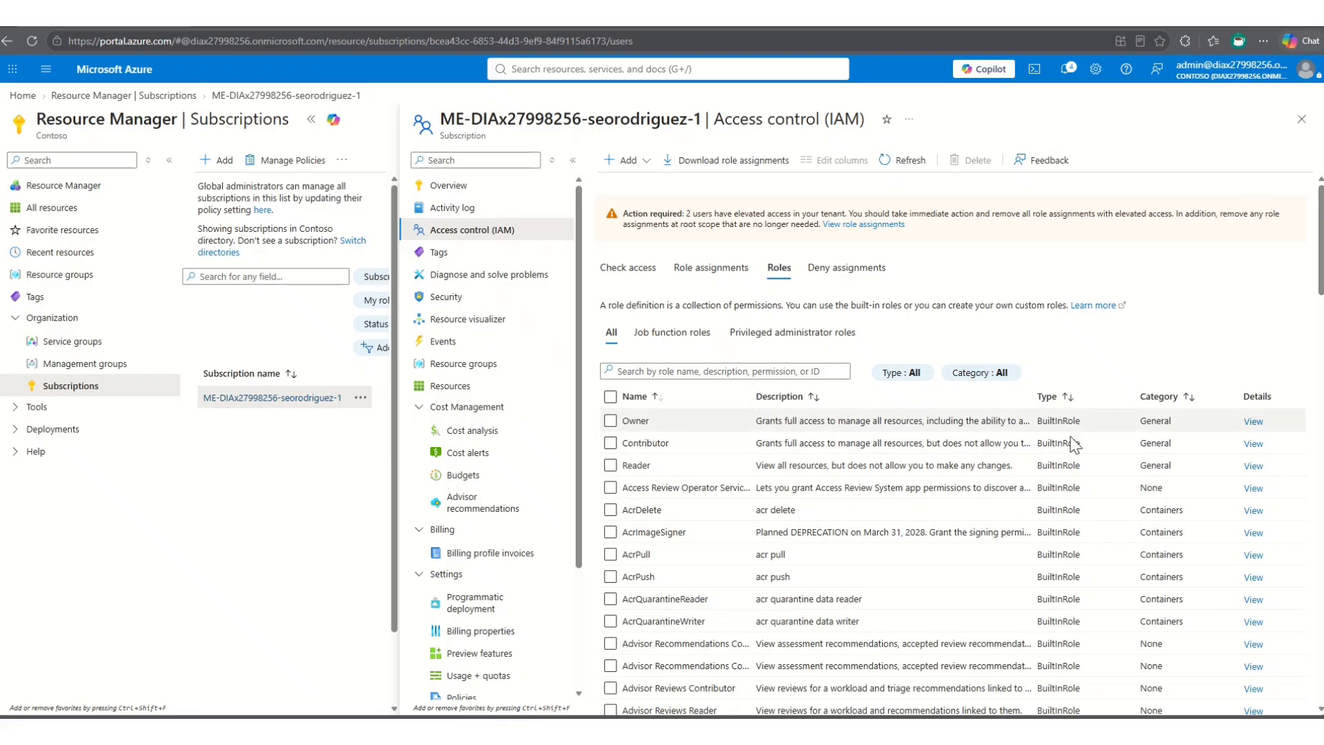
- Inspect the built-in Owner role's permissions, JSON definition and assignments, and close its details
{"action": "left_click", "coordinate": [1253, 420]}
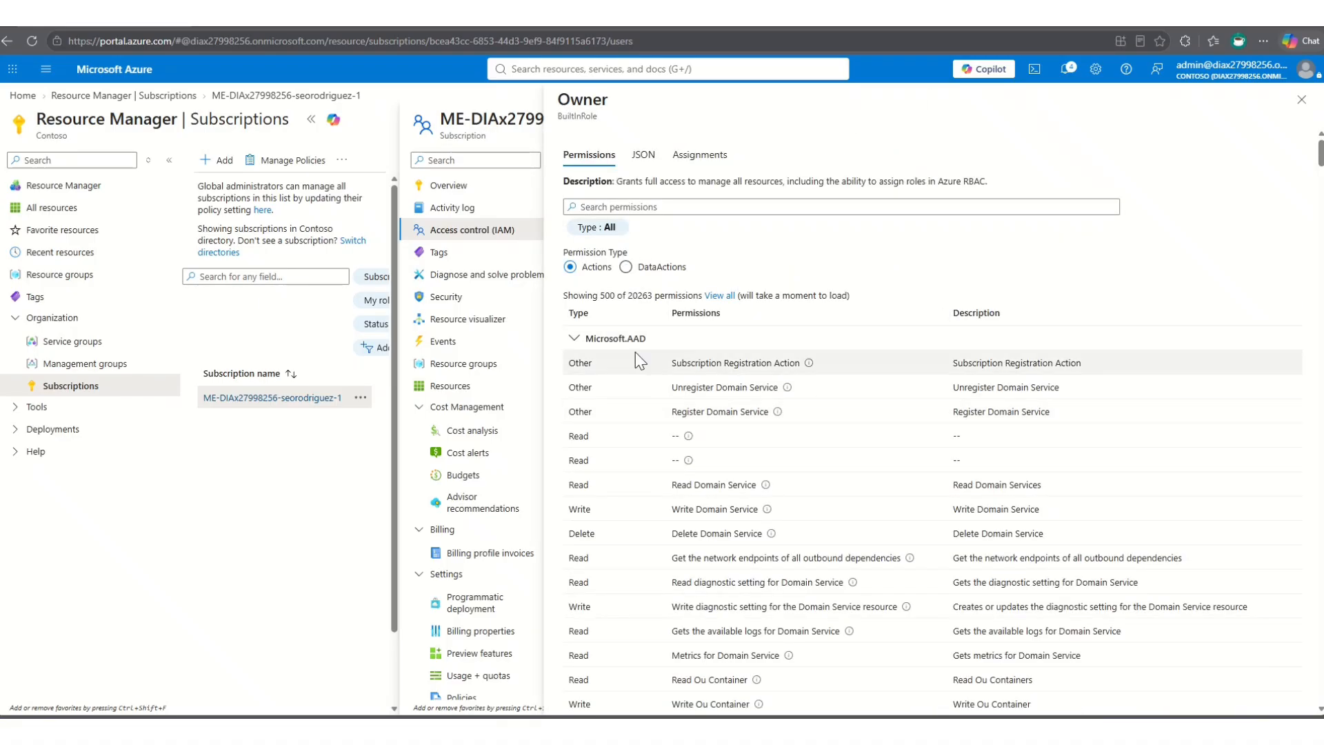
{"action": "left_click", "coordinate": [640, 157]}
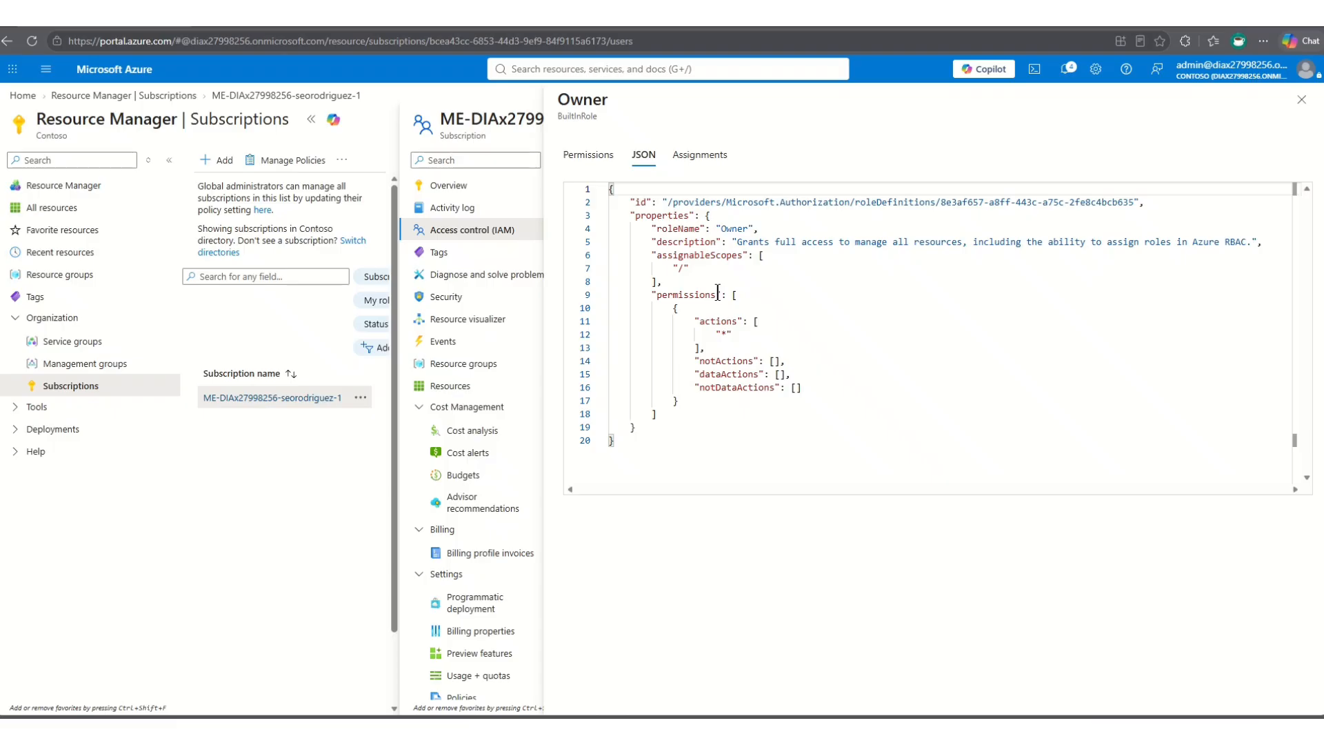
{"action": "left_click", "coordinate": [699, 158]}
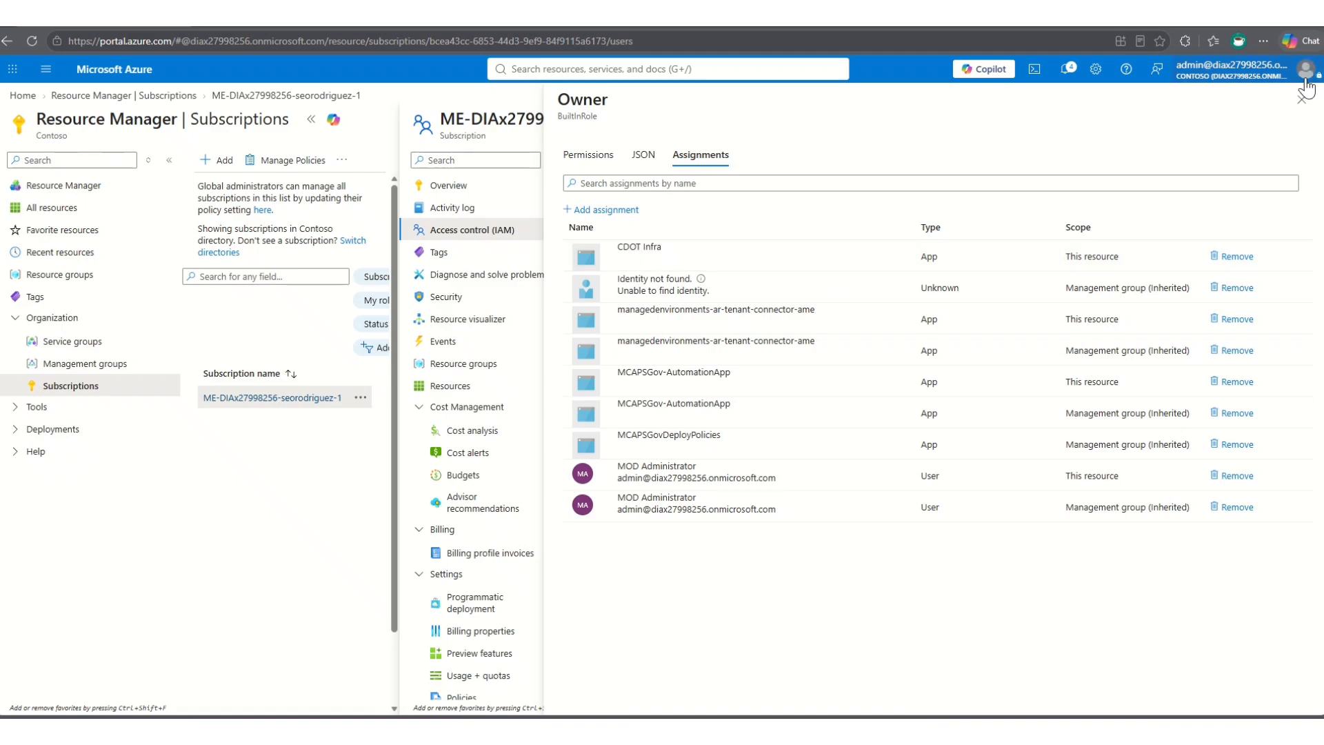
{"action": "left_click", "coordinate": [1301, 99]}
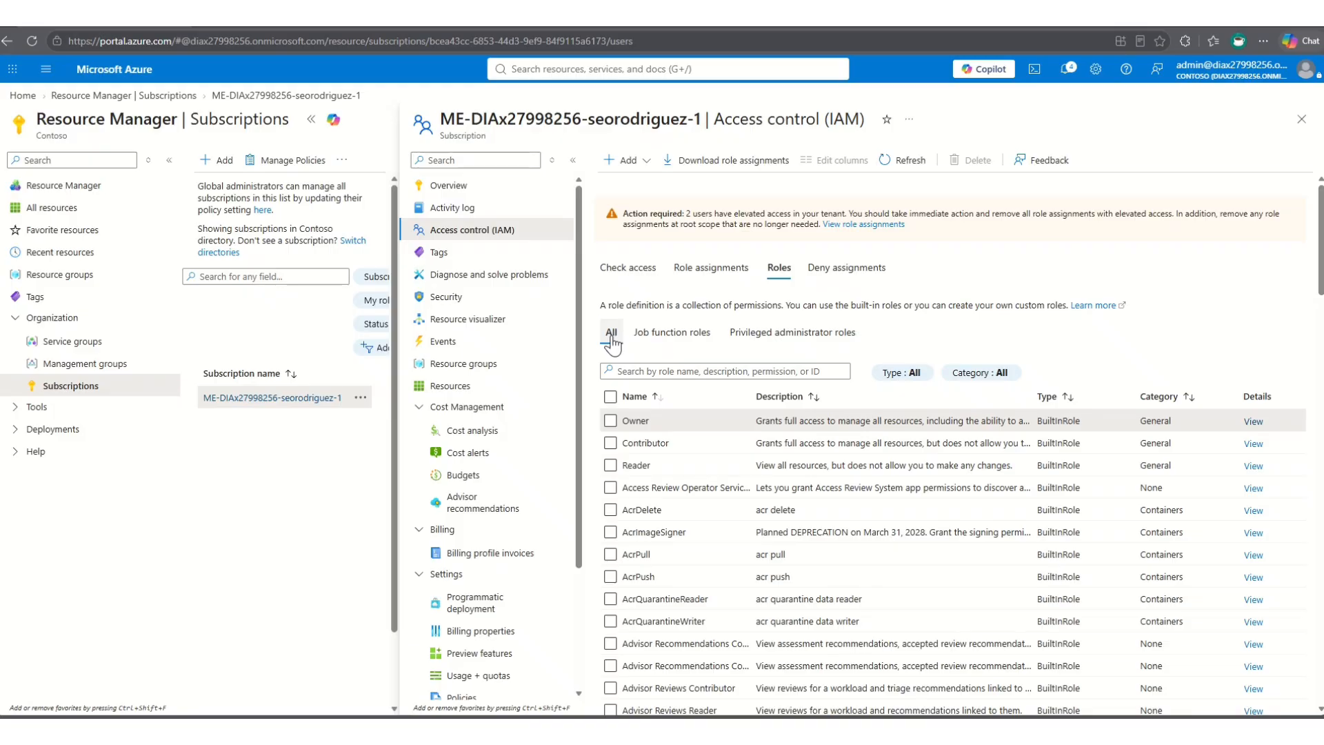
- Compare the subscription's job function roles with its privileged administrator roles, ending on the job function roles
{"action": "left_click", "coordinate": [673, 338]}
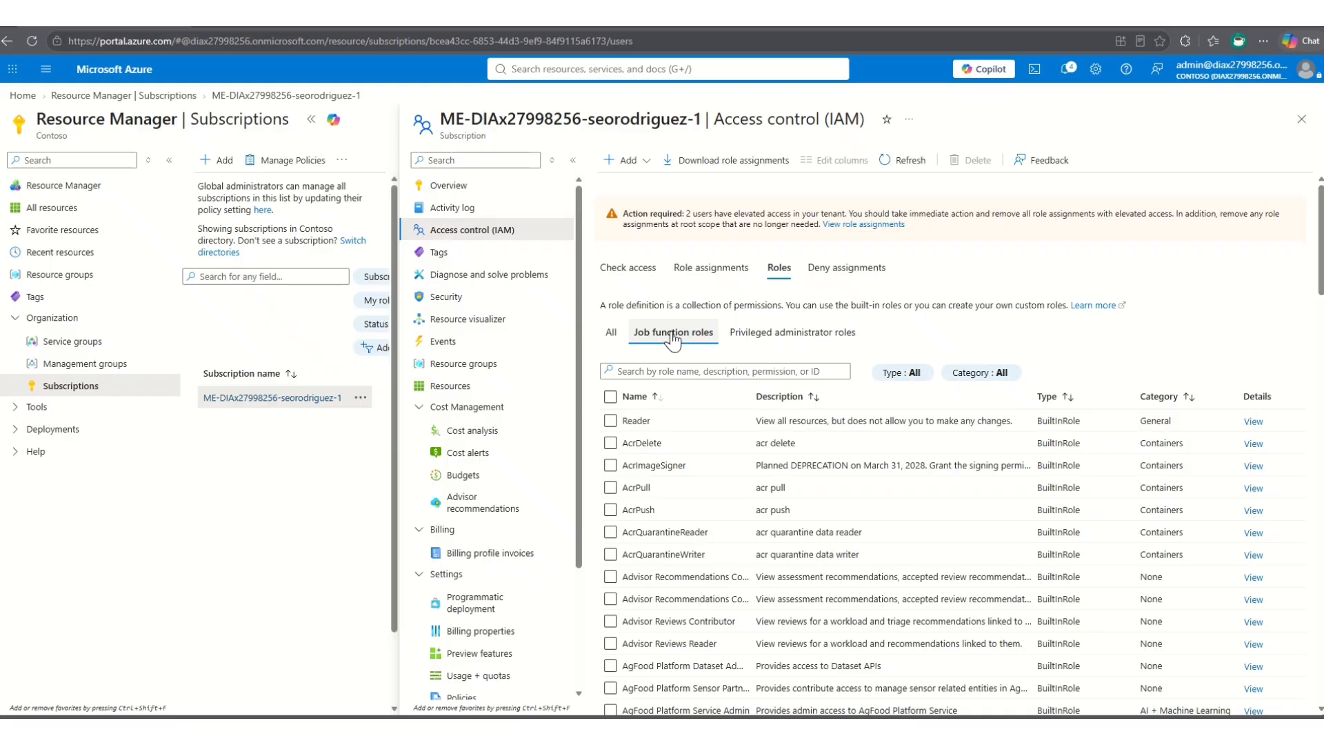
{"action": "left_click", "coordinate": [779, 334]}
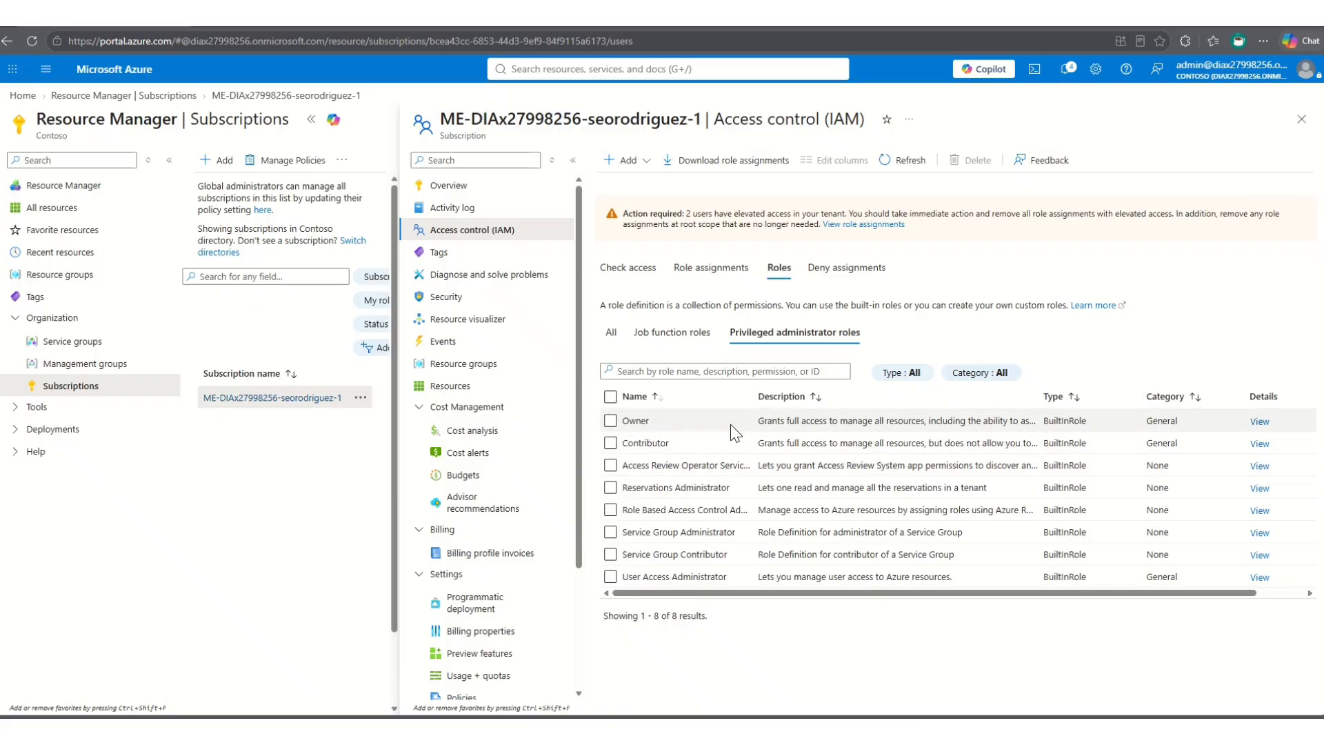
{"action": "left_click", "coordinate": [672, 335]}
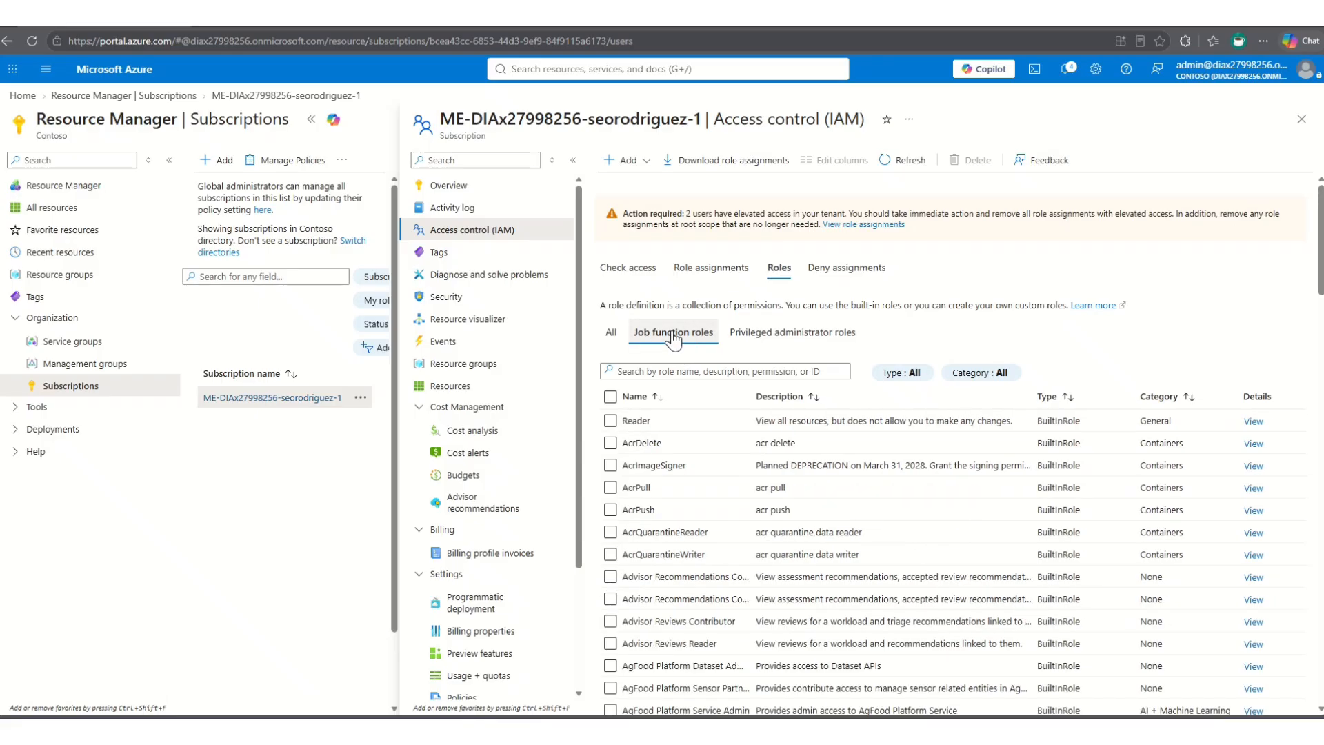
- List all of the subscription's role definitions and browse the built-in roles
{"action": "left_click", "coordinate": [608, 335]}
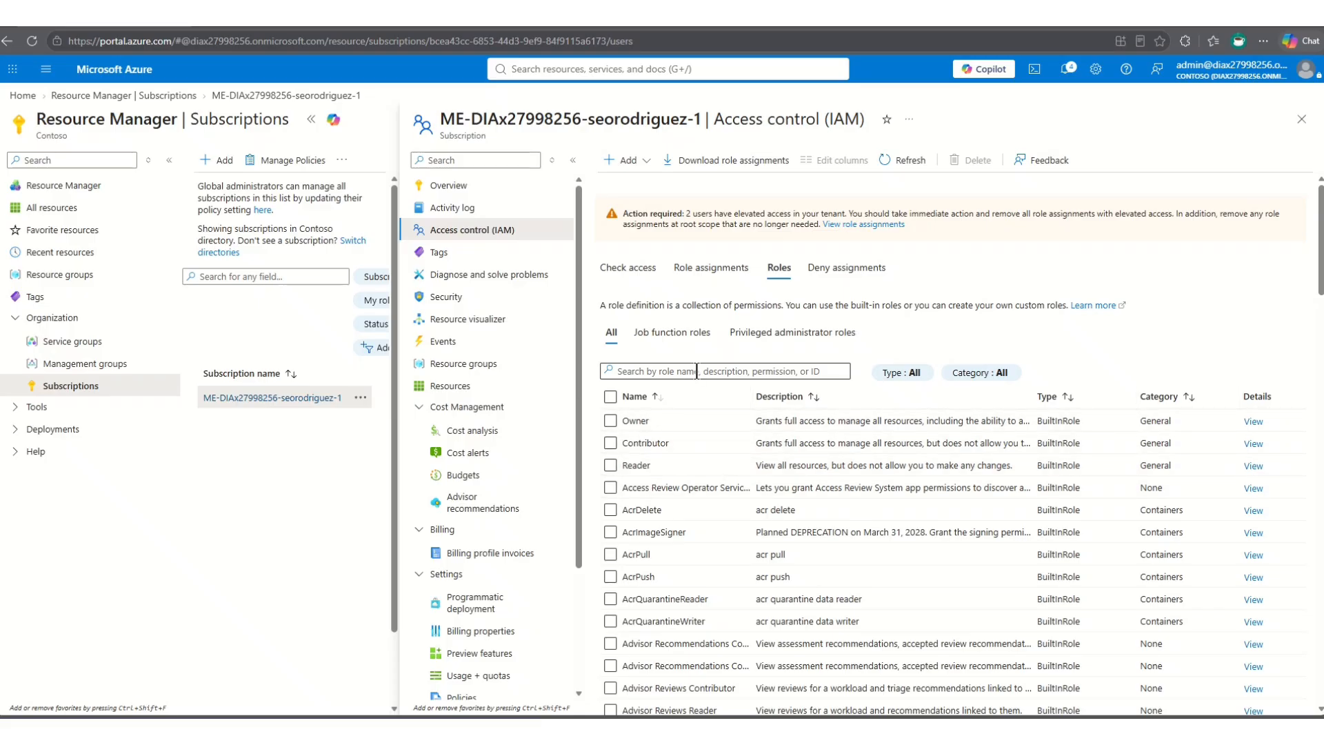
{"action": "scroll", "coordinate": [667, 561], "scroll_direction": "down", "scroll_amount": 5}
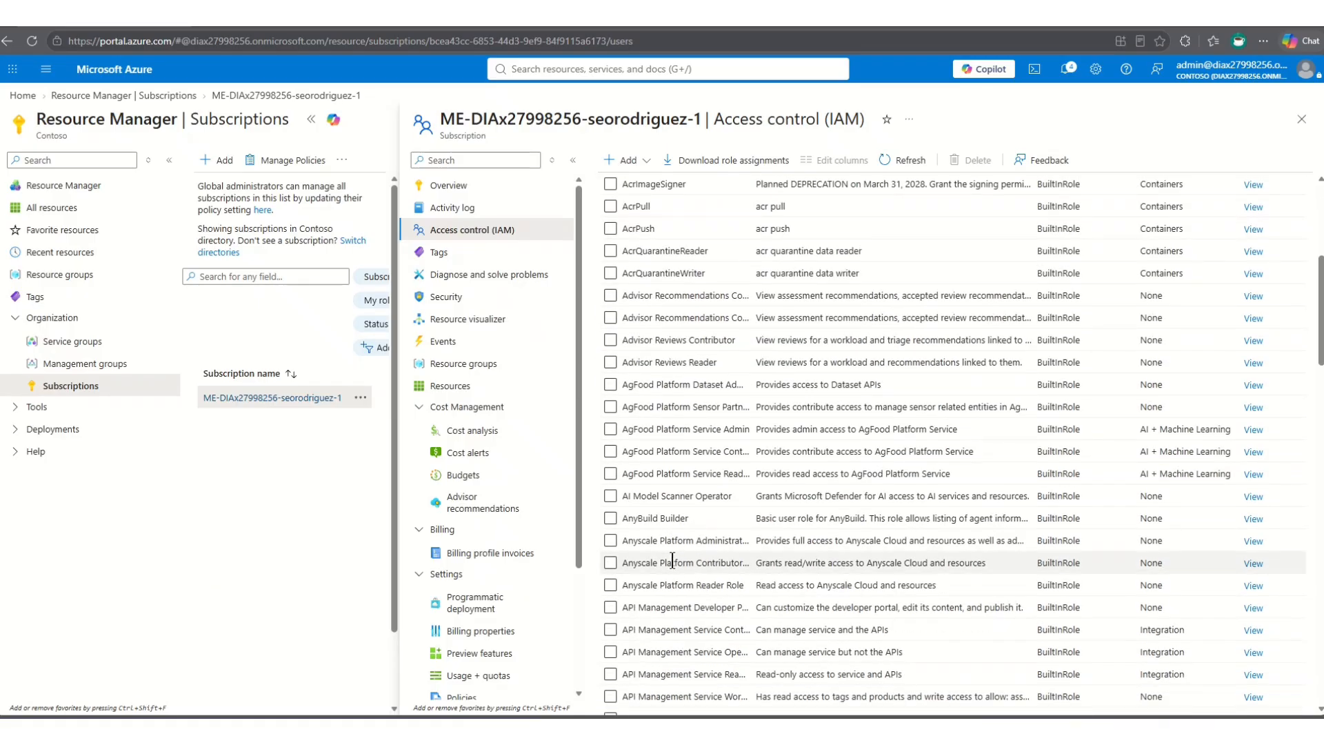
{"action": "scroll", "coordinate": [672, 560], "scroll_direction": "up", "scroll_amount": 5}
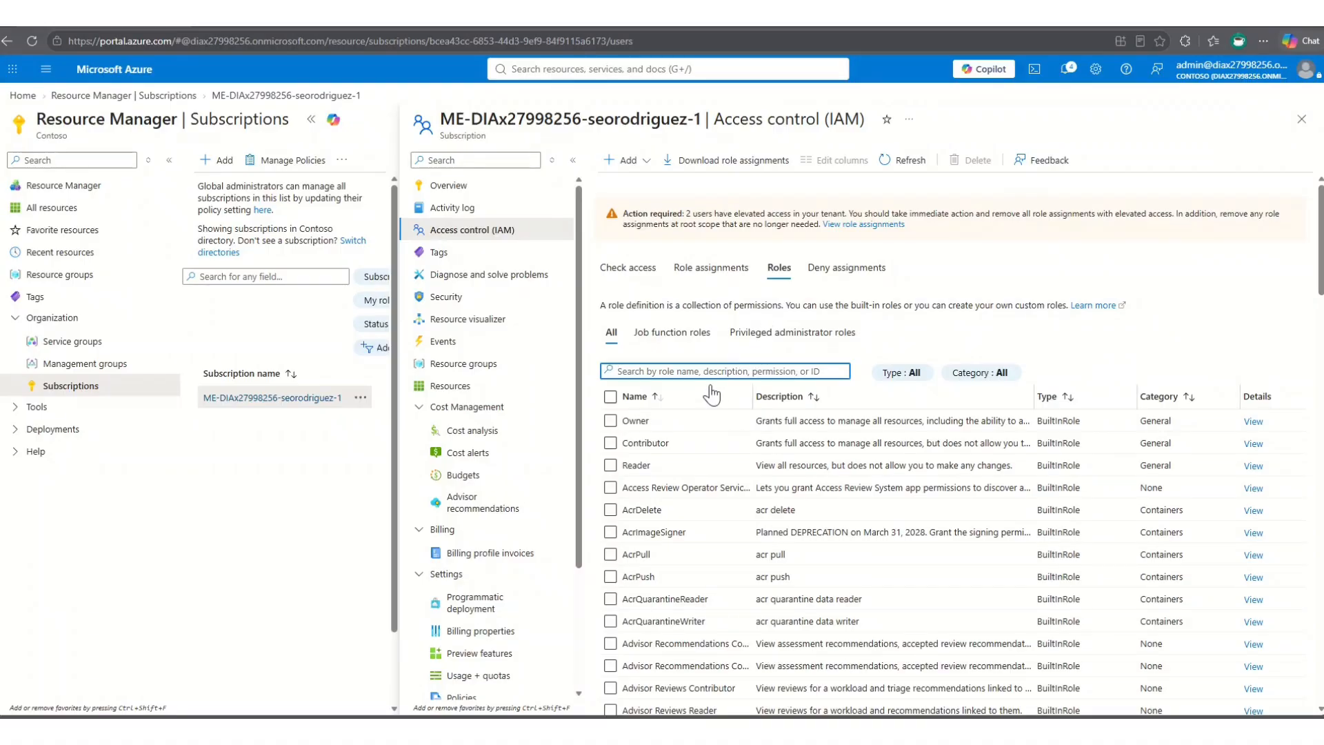
- Search the subscription's roles for "vm" and examine the matches down to VM Restore Operator, leaving no role selected
{"action": "left_click", "coordinate": [704, 370]}
{"action": "type", "text": "vm"}
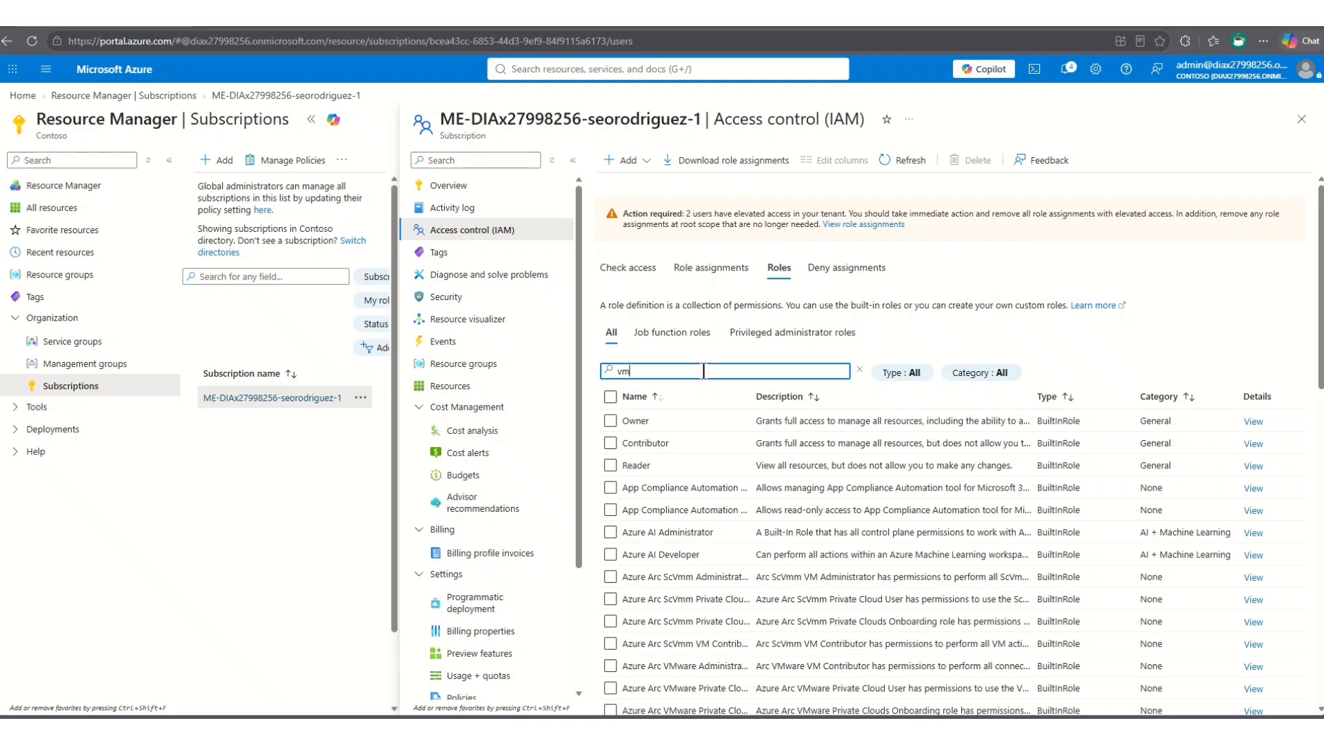
{"action": "scroll", "coordinate": [683, 555], "scroll_direction": "down", "scroll_amount": 6}
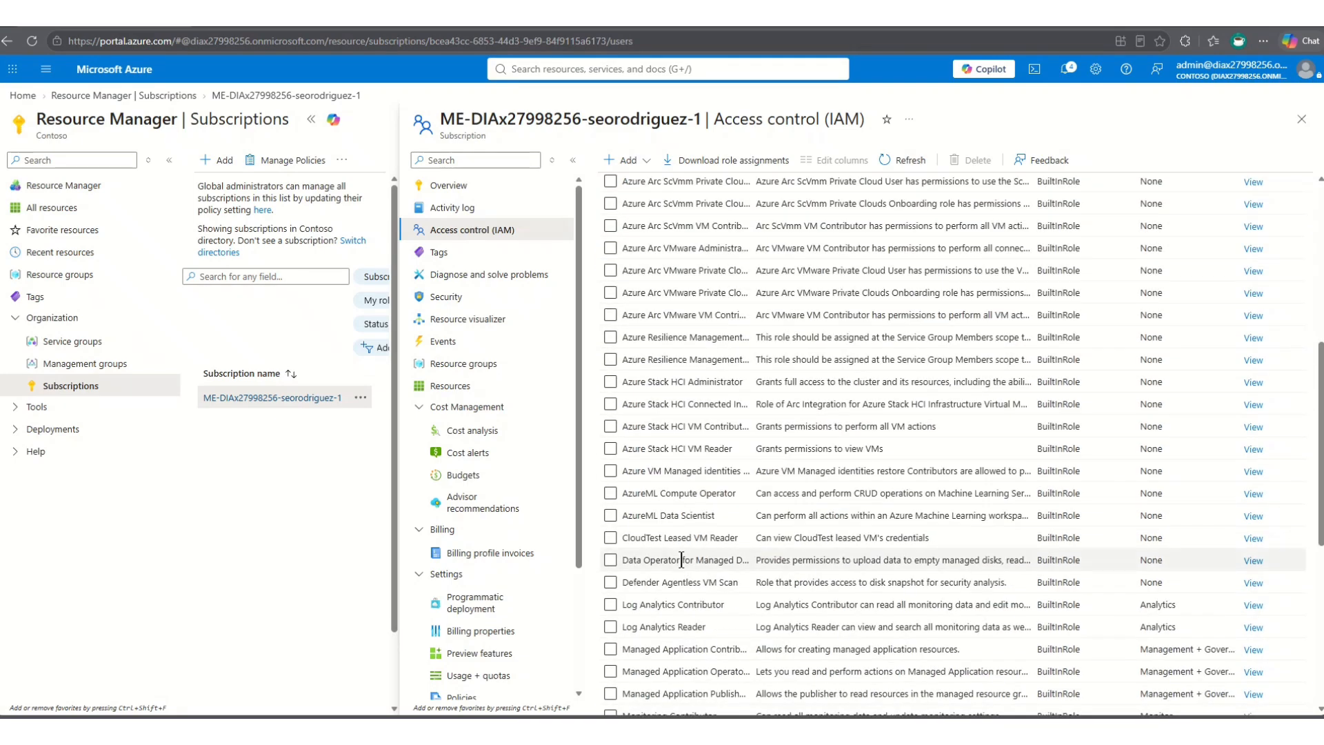
{"action": "scroll", "coordinate": [683, 562], "scroll_direction": "down", "scroll_amount": 6}
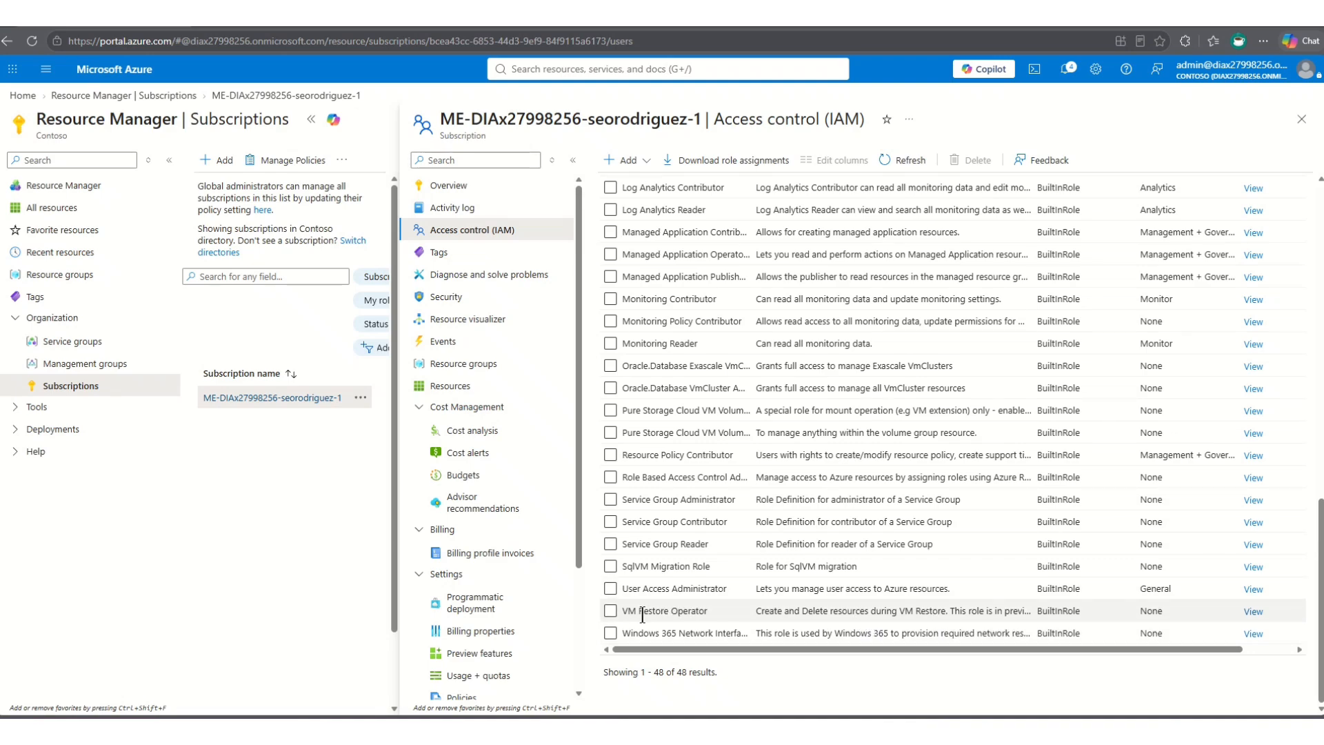
{"action": "left_click", "coordinate": [610, 611]}
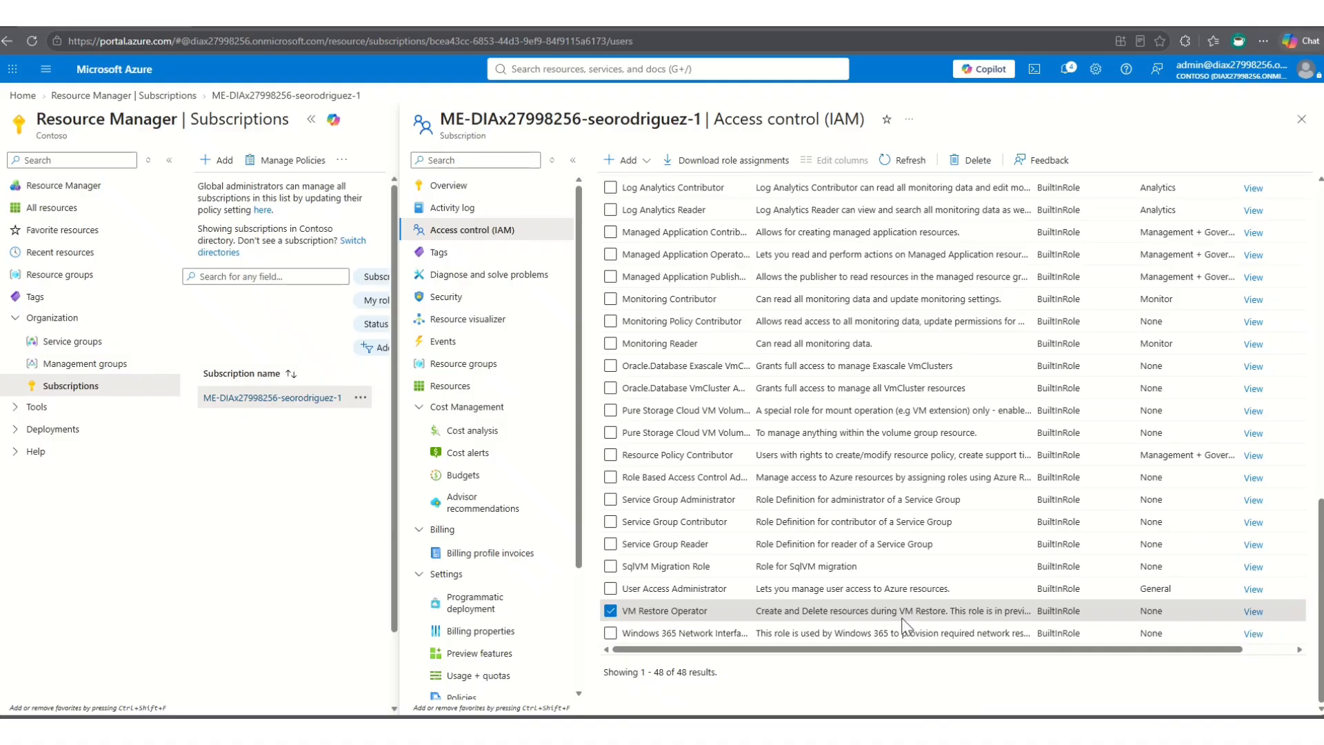
{"action": "left_click", "coordinate": [610, 612]}
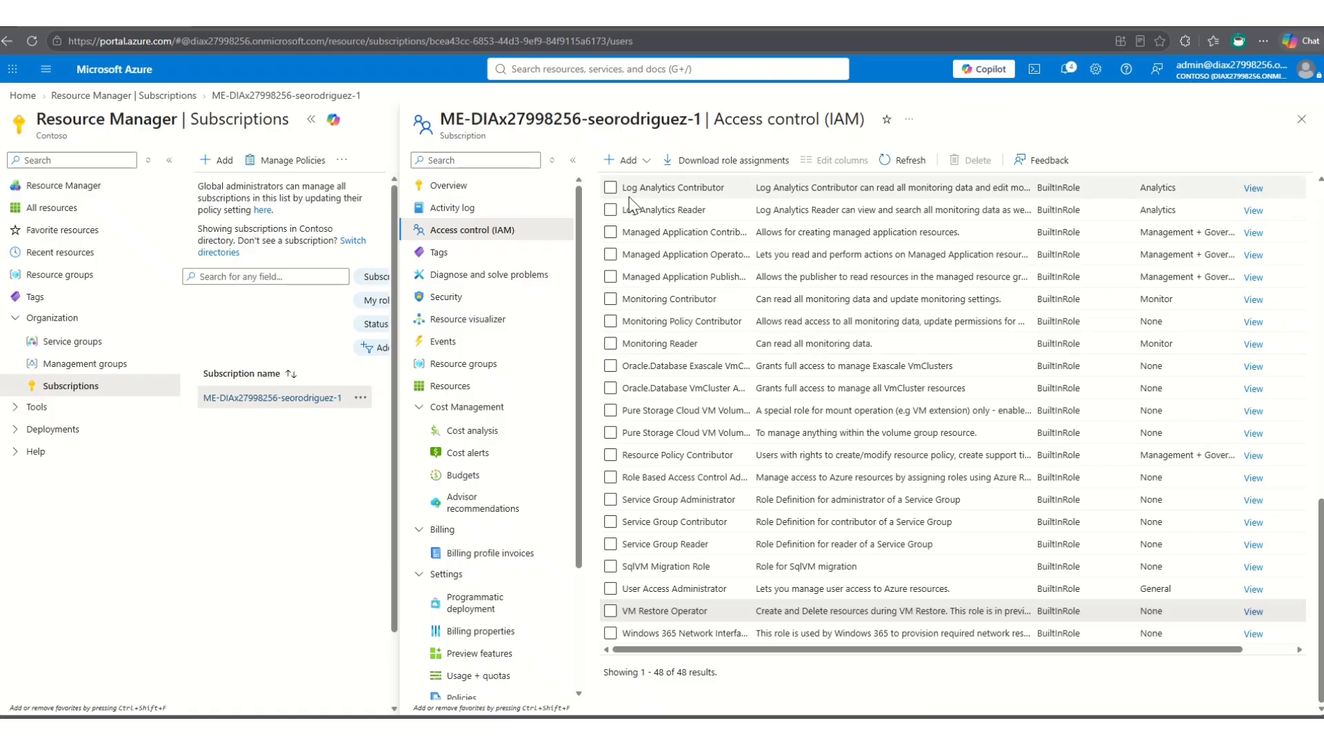
- Start a role assignment on the subscription with the privileged administrator role User Access Administrator and proceed to its members
{"action": "left_click", "coordinate": [645, 164]}
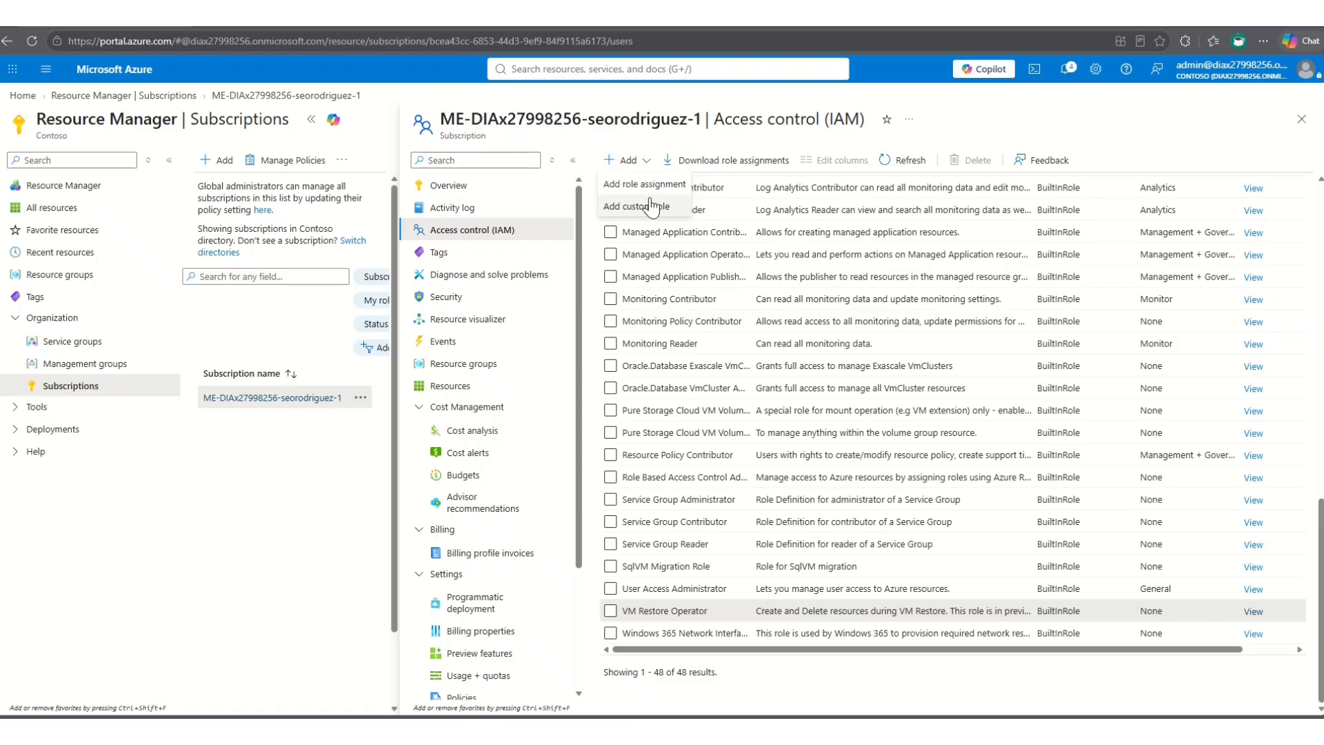
{"action": "left_click", "coordinate": [651, 189]}
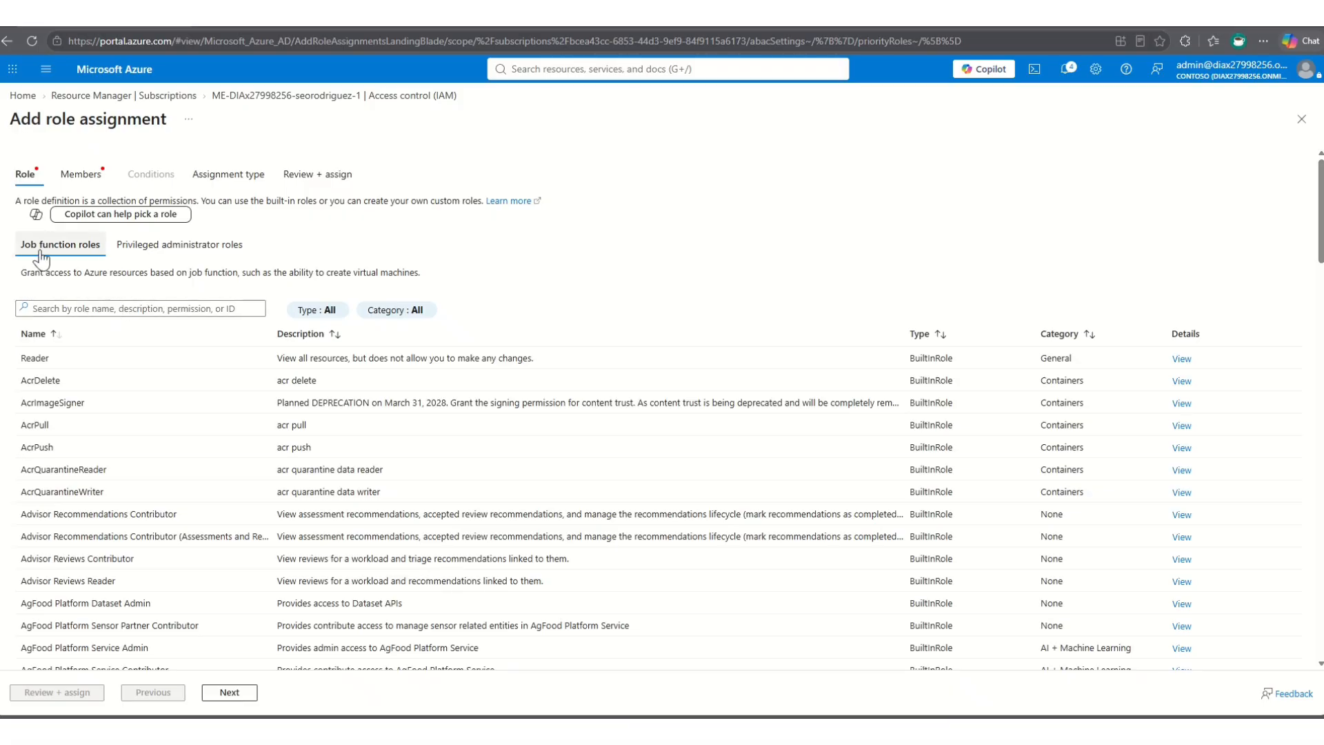
{"action": "left_click", "coordinate": [138, 248]}
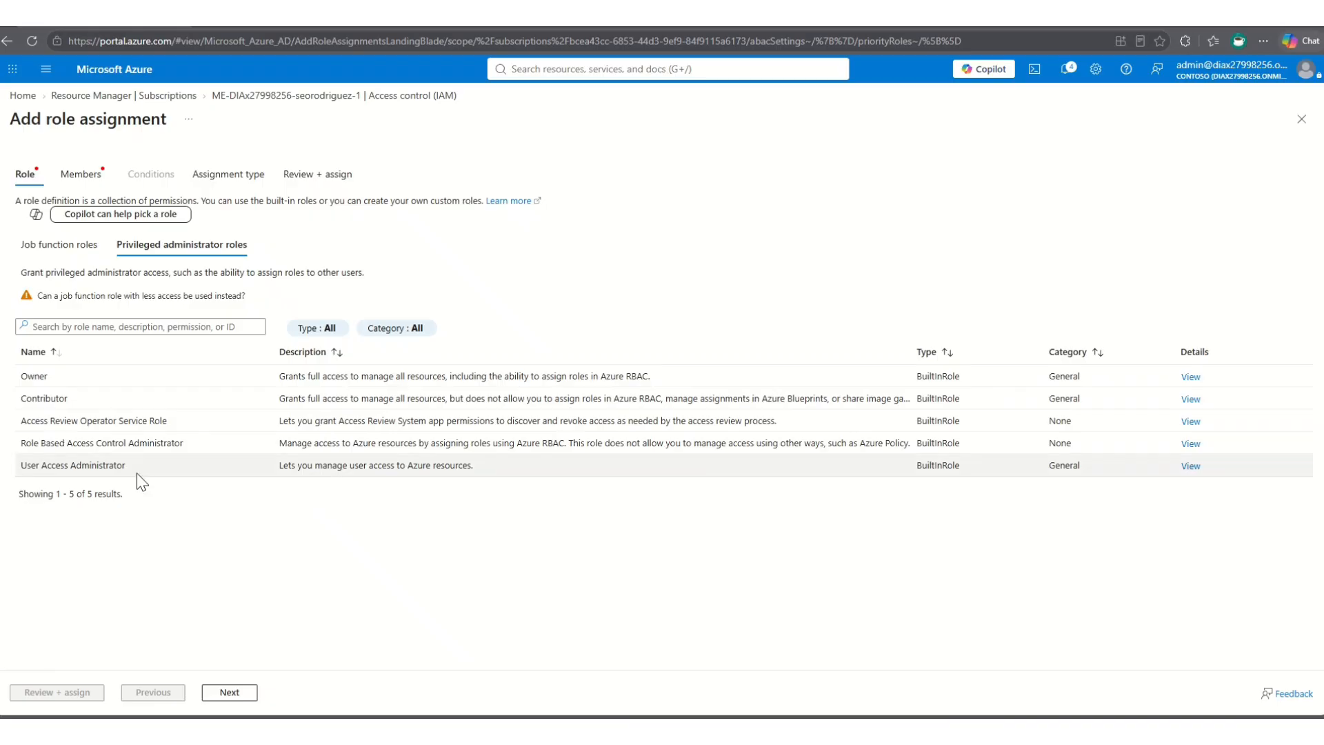
{"action": "left_click", "coordinate": [104, 467]}
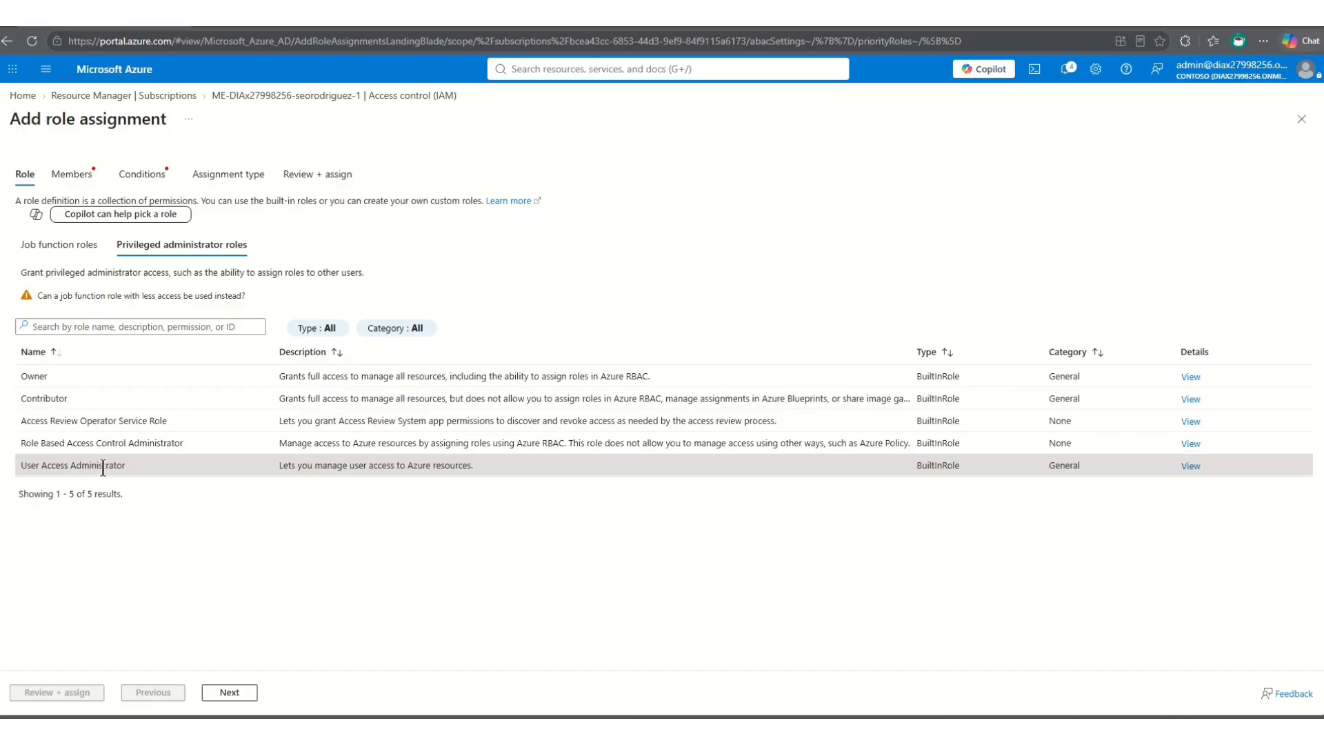
{"action": "left_click", "coordinate": [233, 697]}
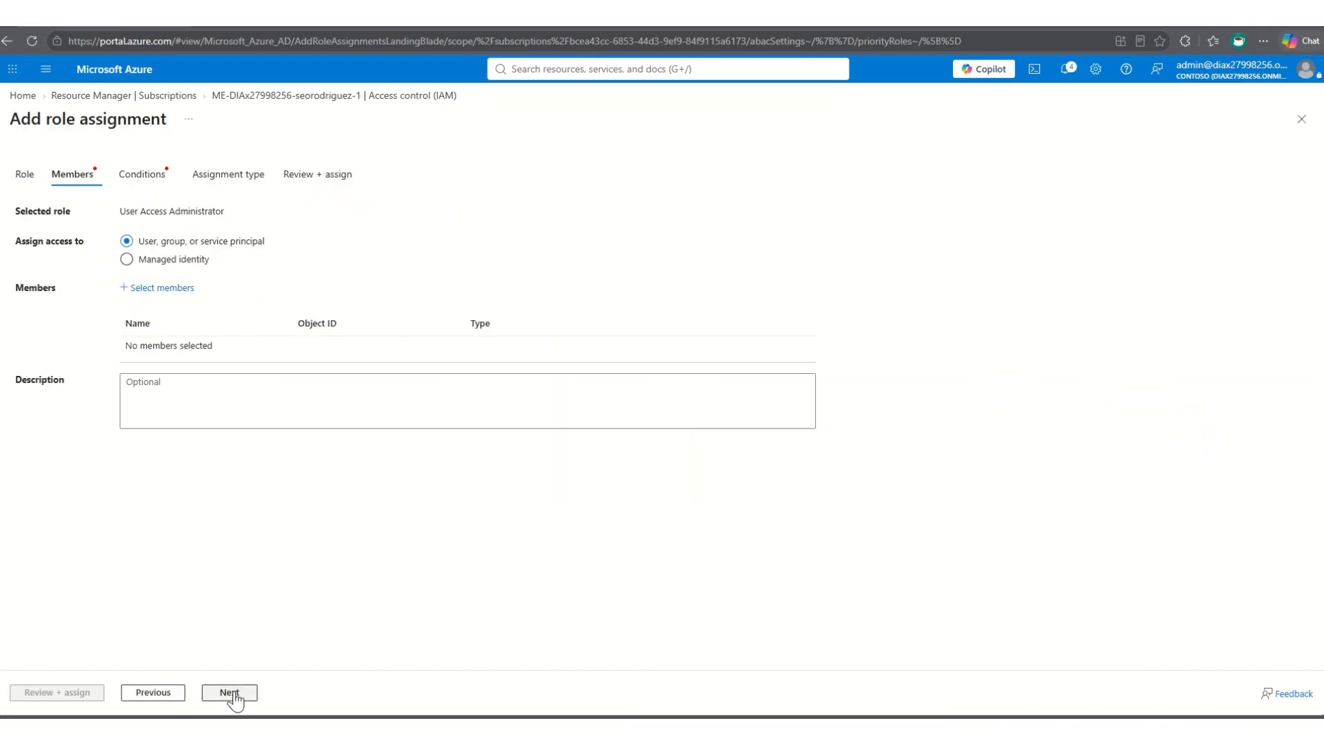
- Add the first two listed users and the first Agent365 Ephemeral account as members, leaving the description empty
{"action": "left_click", "coordinate": [161, 292]}
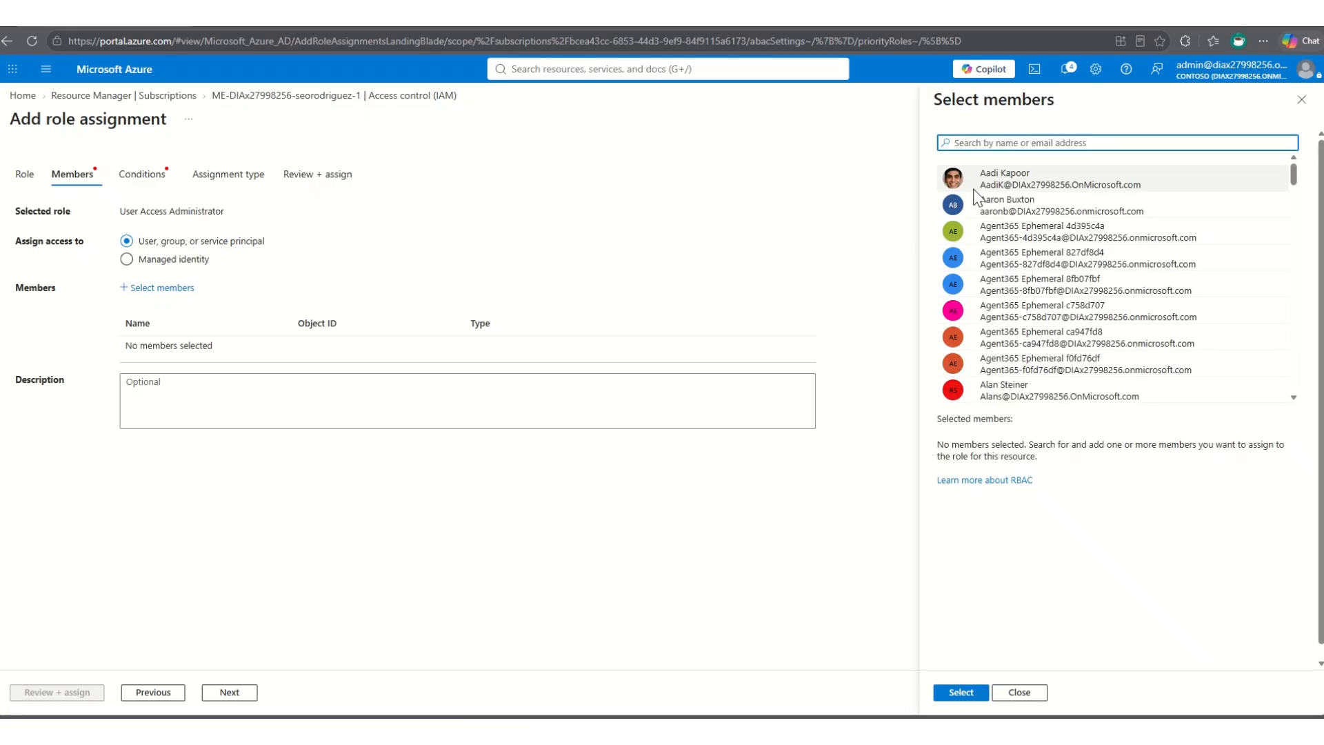
{"action": "left_click", "coordinate": [986, 174]}
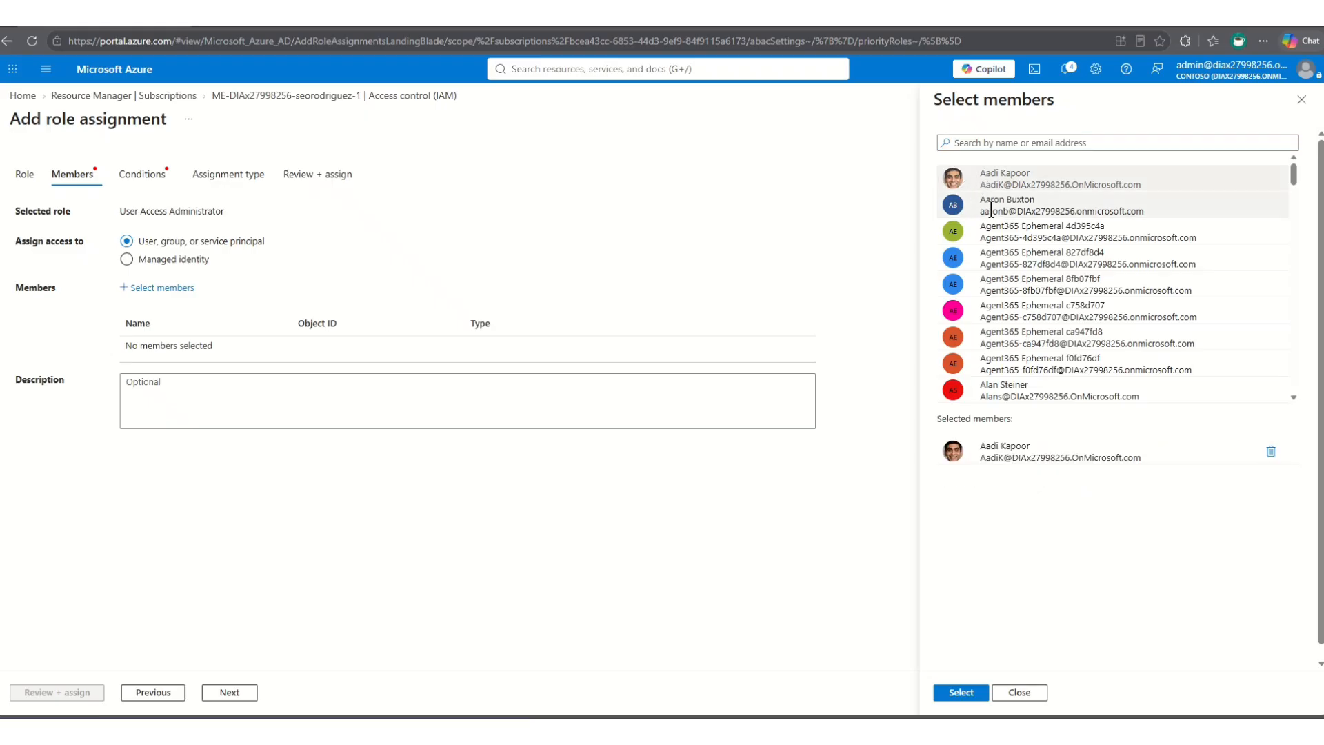
{"action": "left_click", "coordinate": [986, 207]}
{"action": "left_click", "coordinate": [987, 233]}
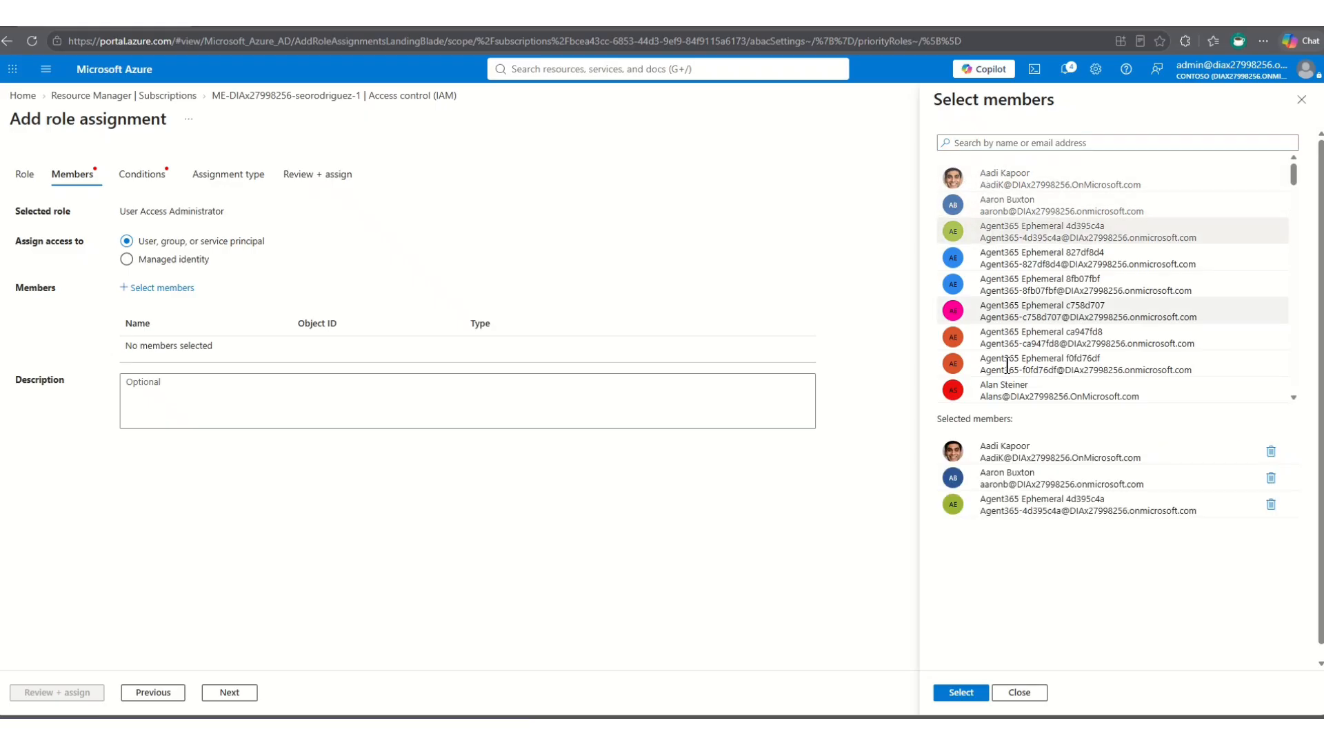
{"action": "left_click", "coordinate": [961, 694]}
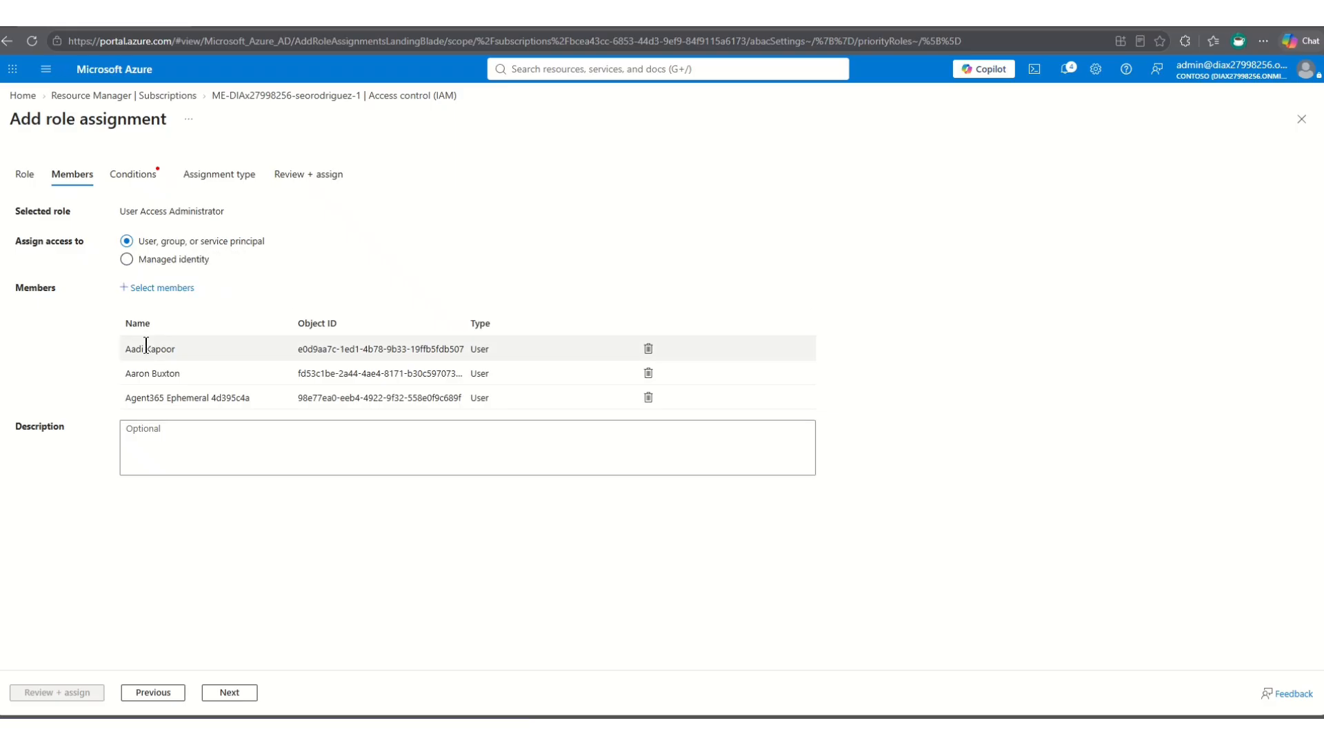
{"action": "left_click", "coordinate": [135, 429]}
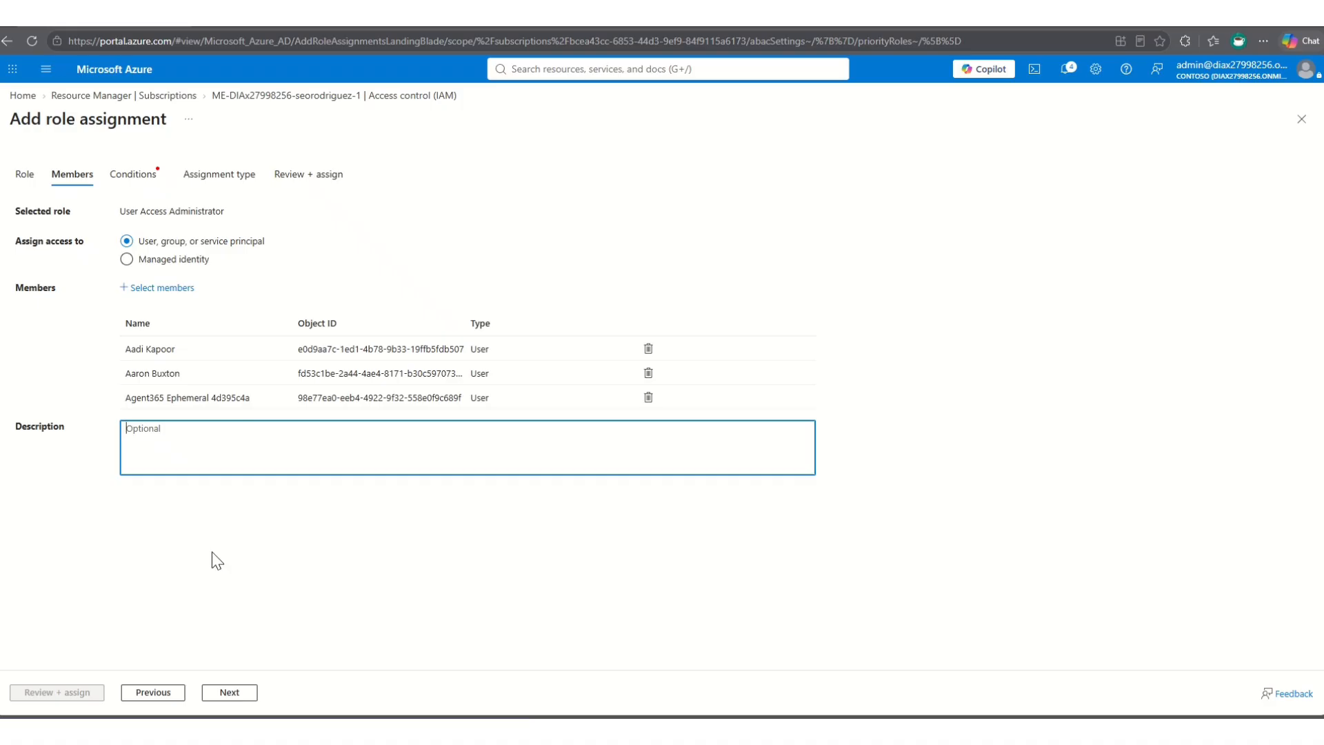
- Set the assignment's condition to allow assigning all roles except the privileged administrator roles Owner, UAA and RBAC
{"action": "left_click", "coordinate": [236, 695]}
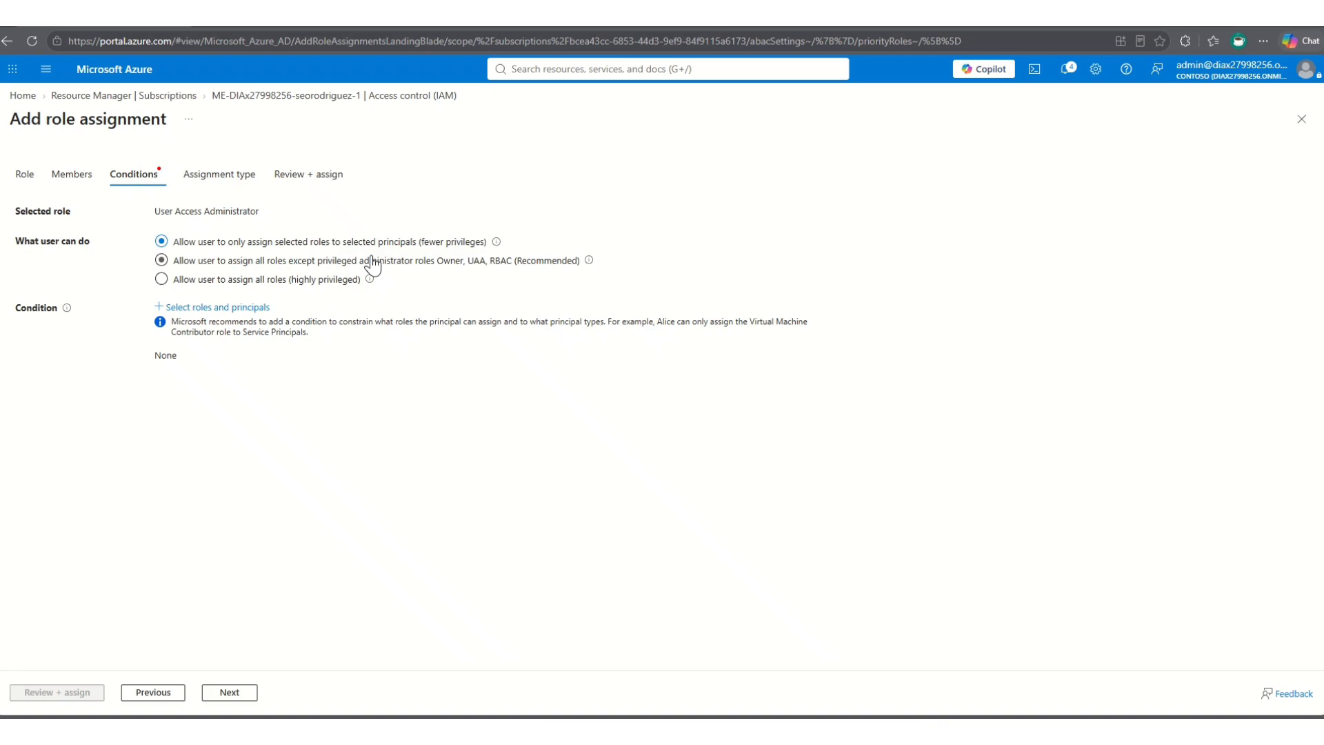
{"action": "left_click", "coordinate": [208, 263]}
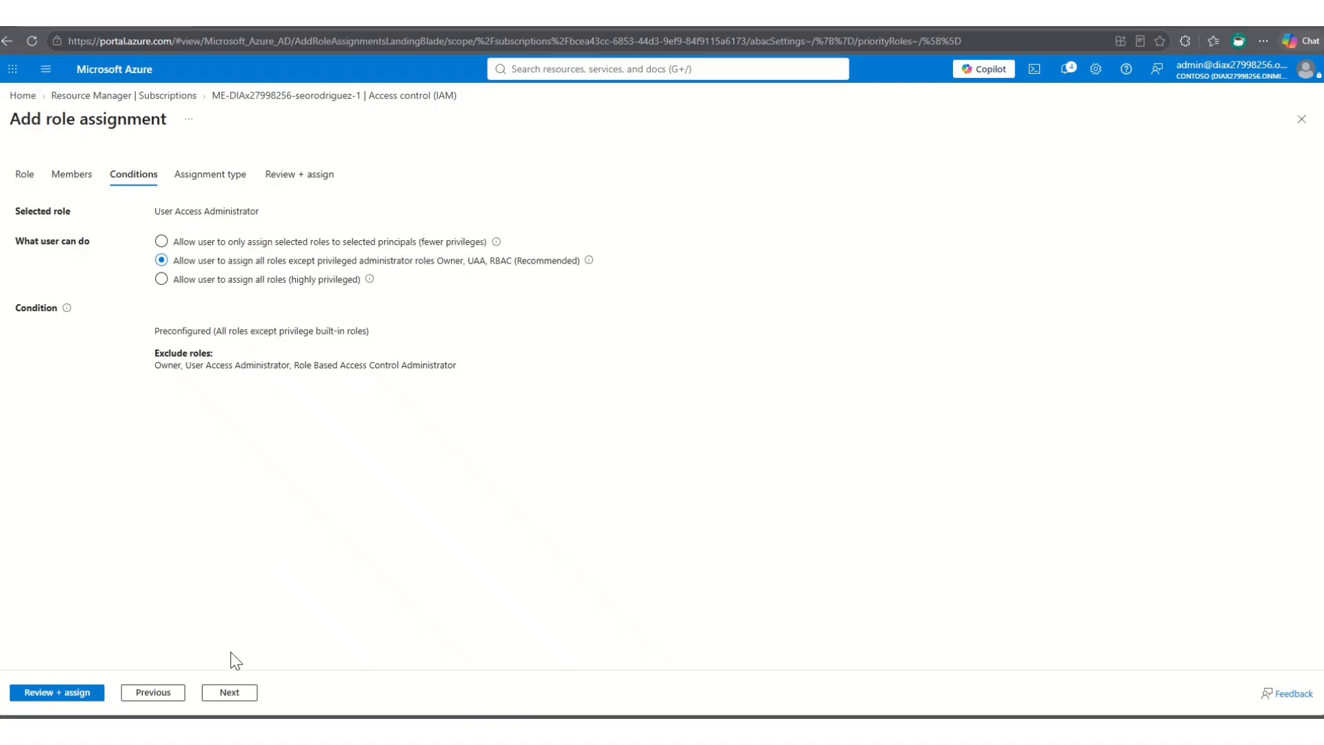
{"action": "left_click", "coordinate": [237, 697]}
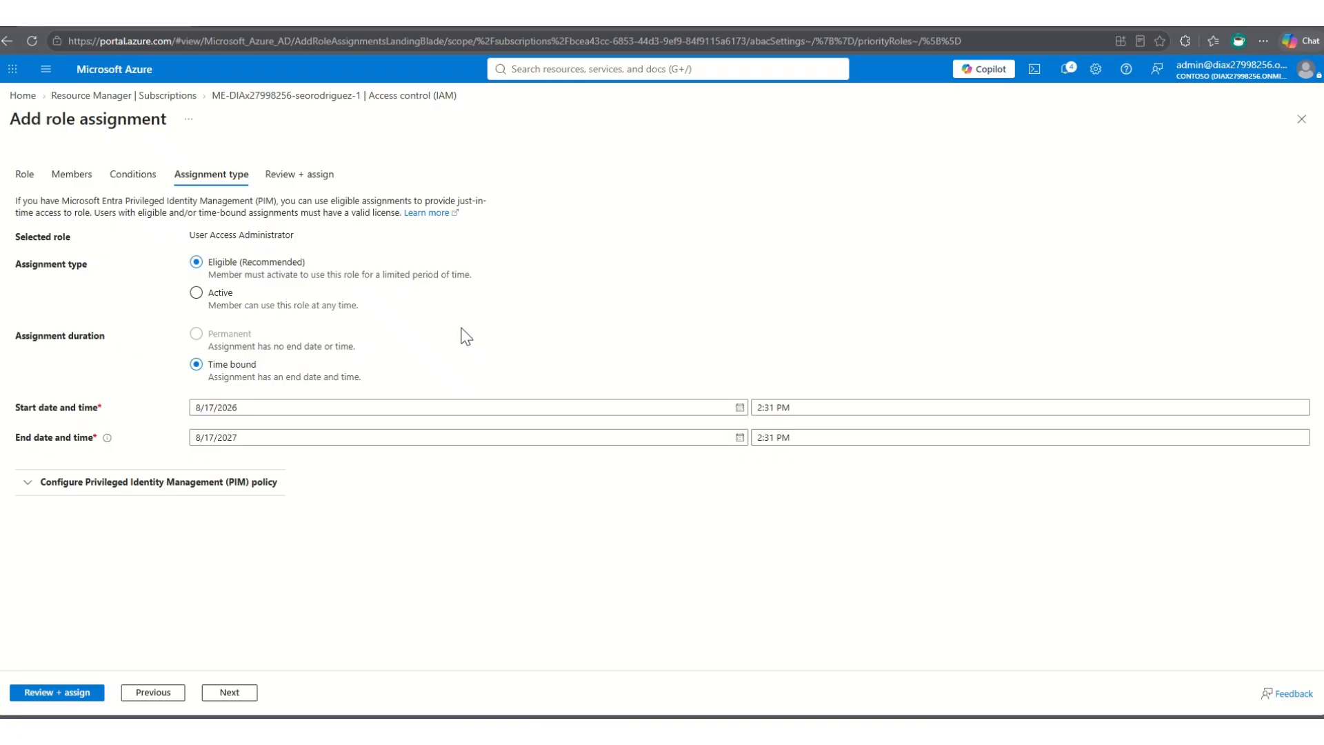
- Set the assignment type to Active with a time-bound duration and expand the Privileged Identity Management policy details
{"action": "left_click", "coordinate": [217, 297]}
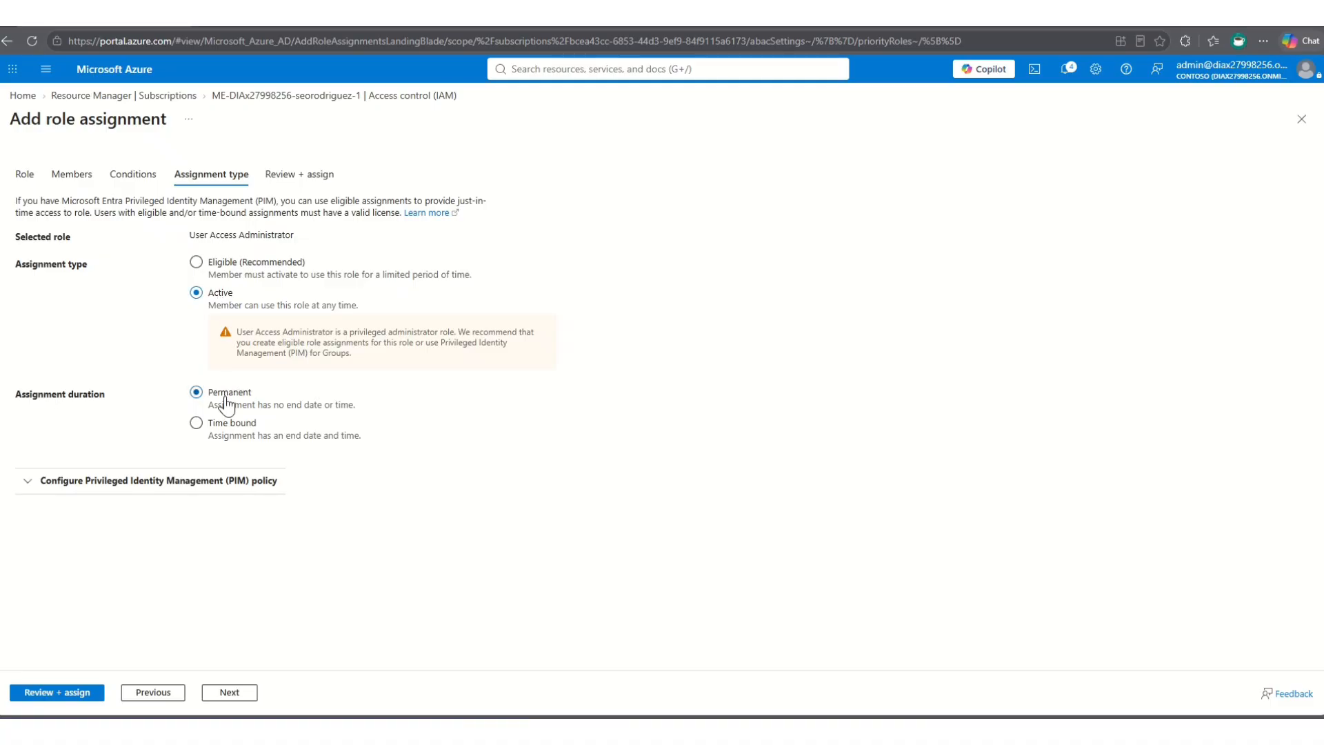
{"action": "left_click", "coordinate": [222, 430]}
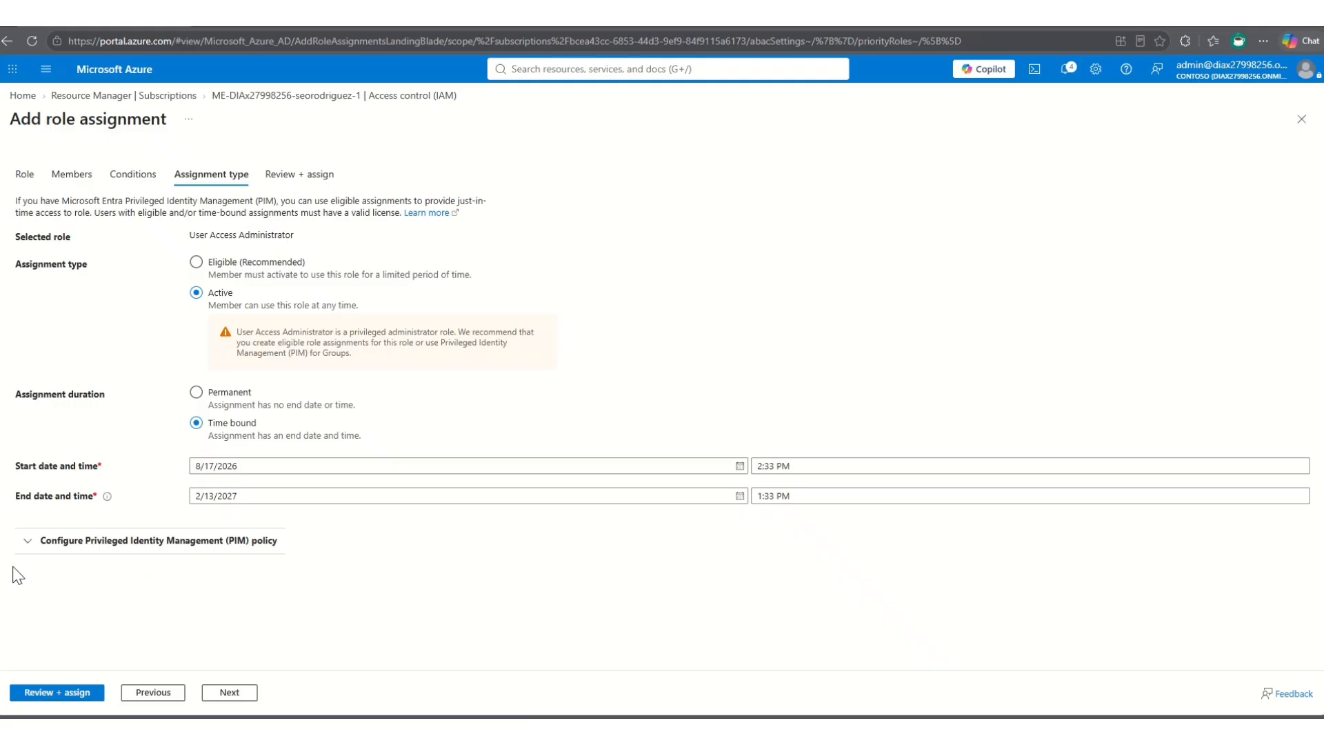
{"action": "left_click", "coordinate": [27, 540]}
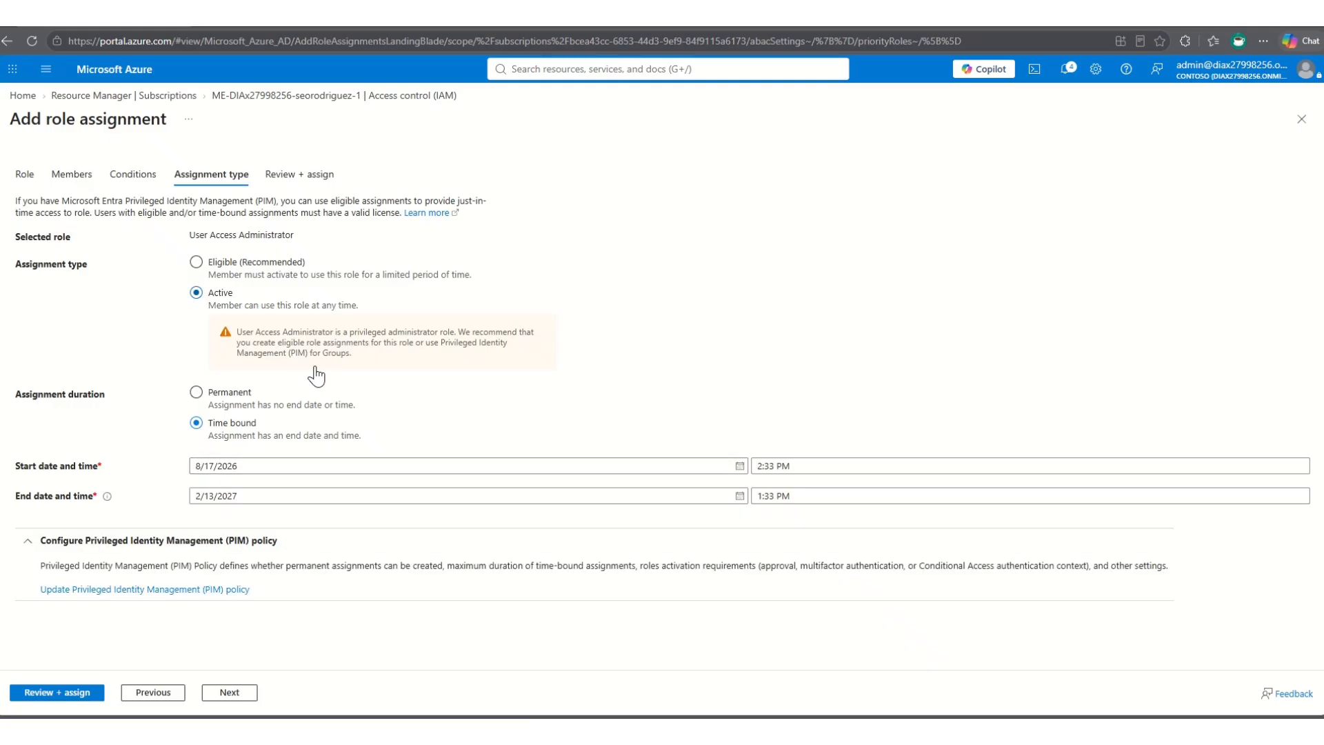
- Set the assignment type to Eligible, review the assignment summary and close the form without assigning the role
{"action": "left_click", "coordinate": [235, 266]}
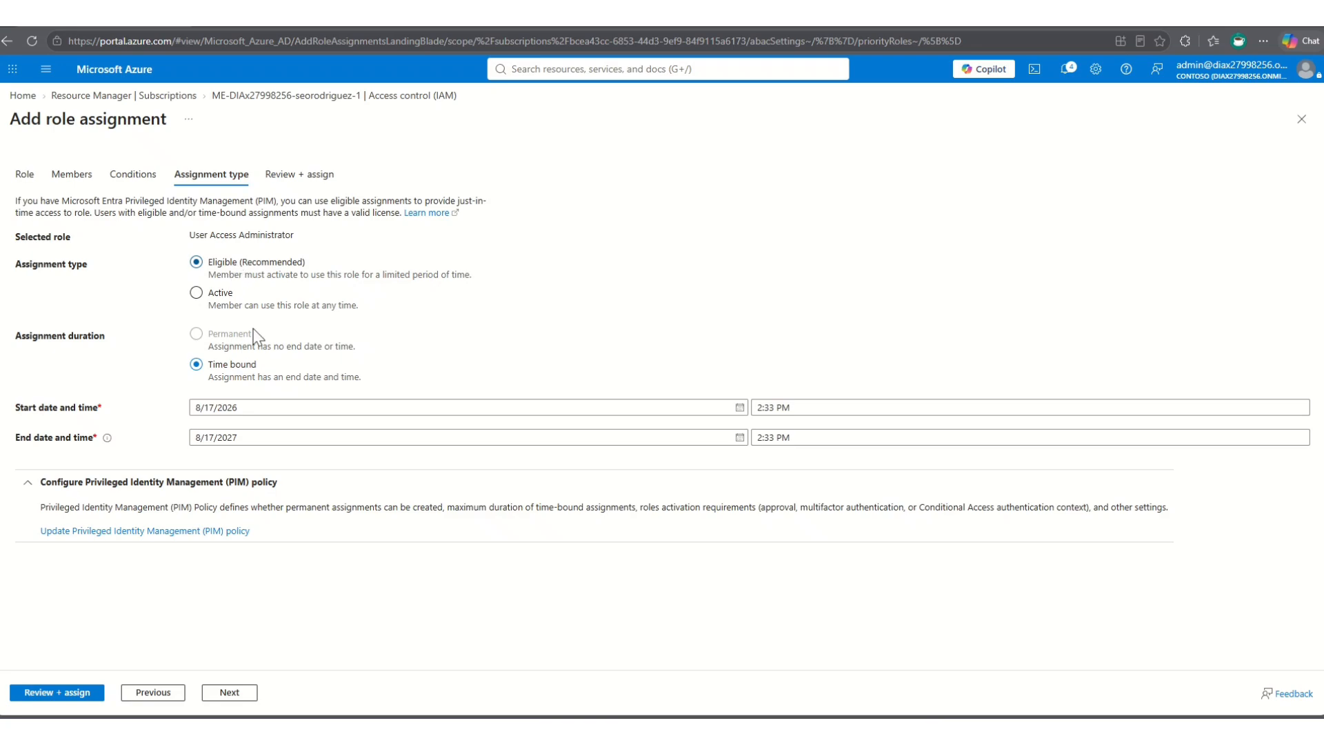
{"action": "left_click", "coordinate": [230, 691]}
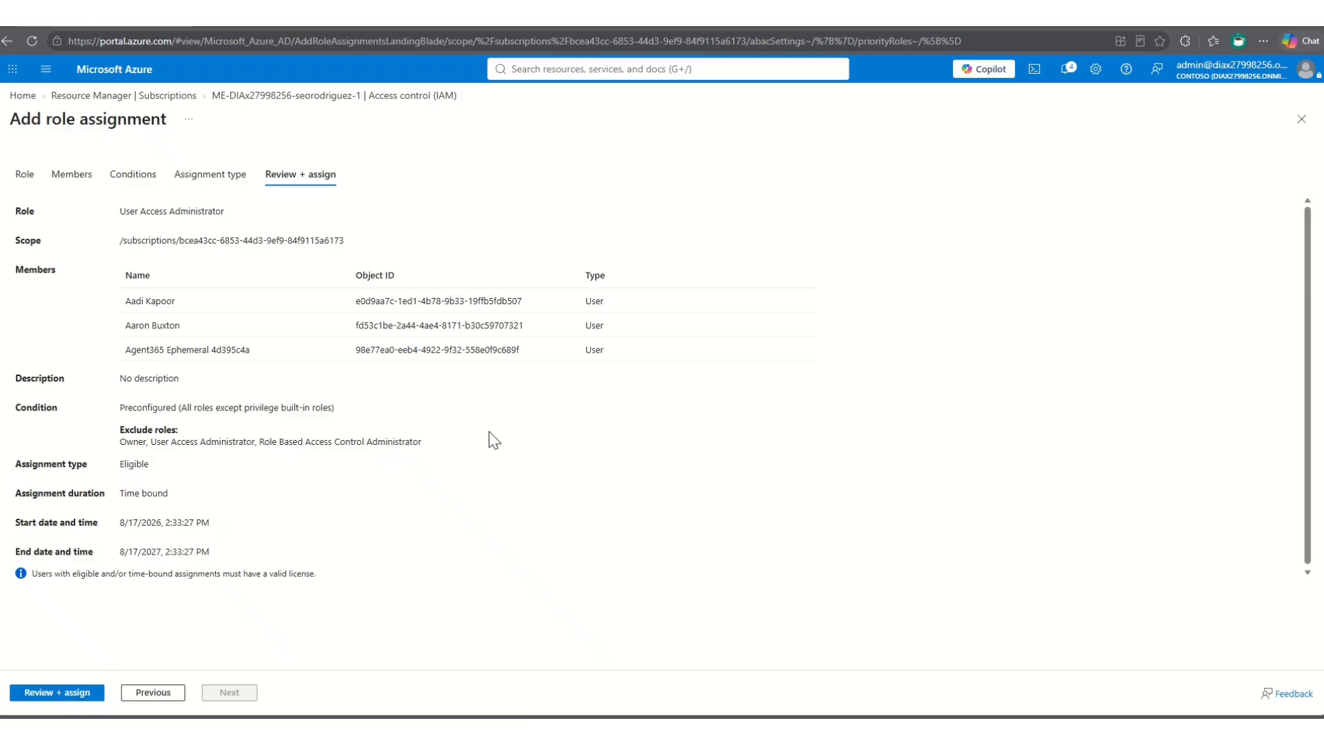
{"action": "left_click", "coordinate": [1302, 122]}
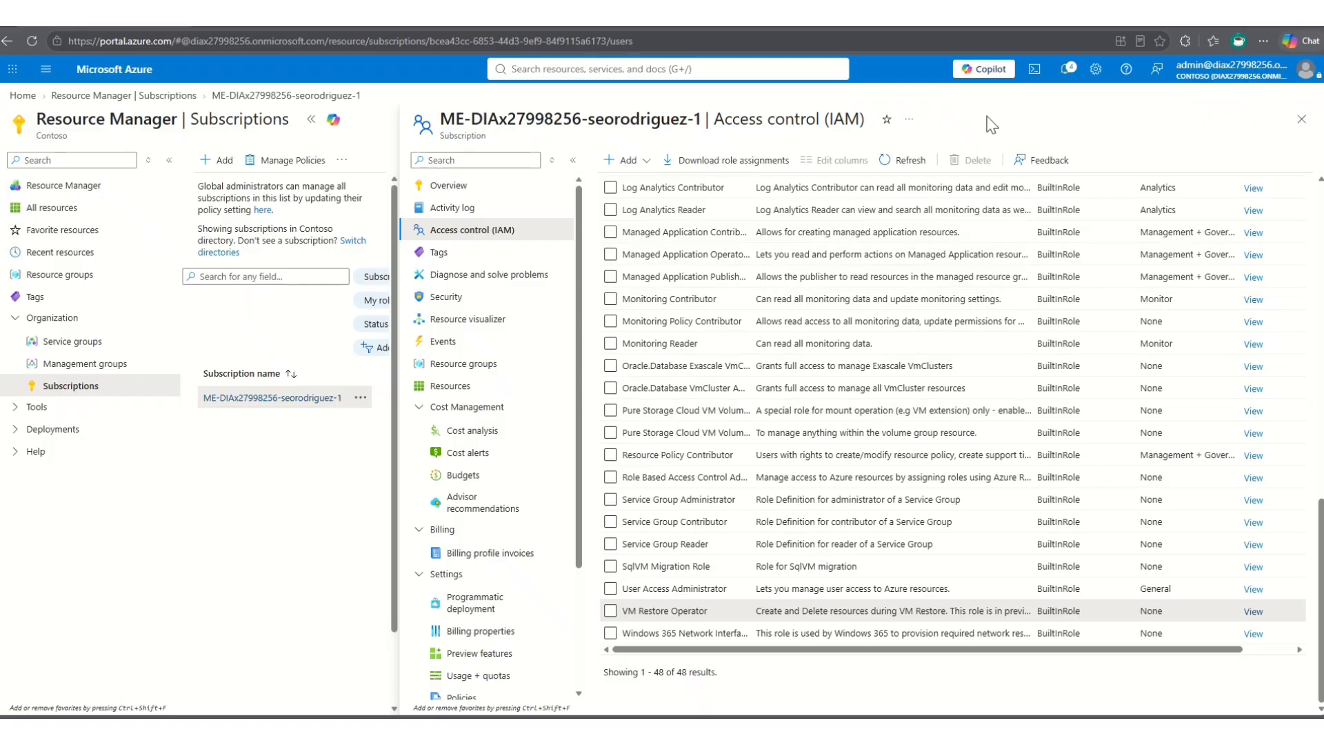
- Switch to the Microsoft Entra admin center in a new browser tab
{"action": "left_click", "coordinate": [1060, 26]}
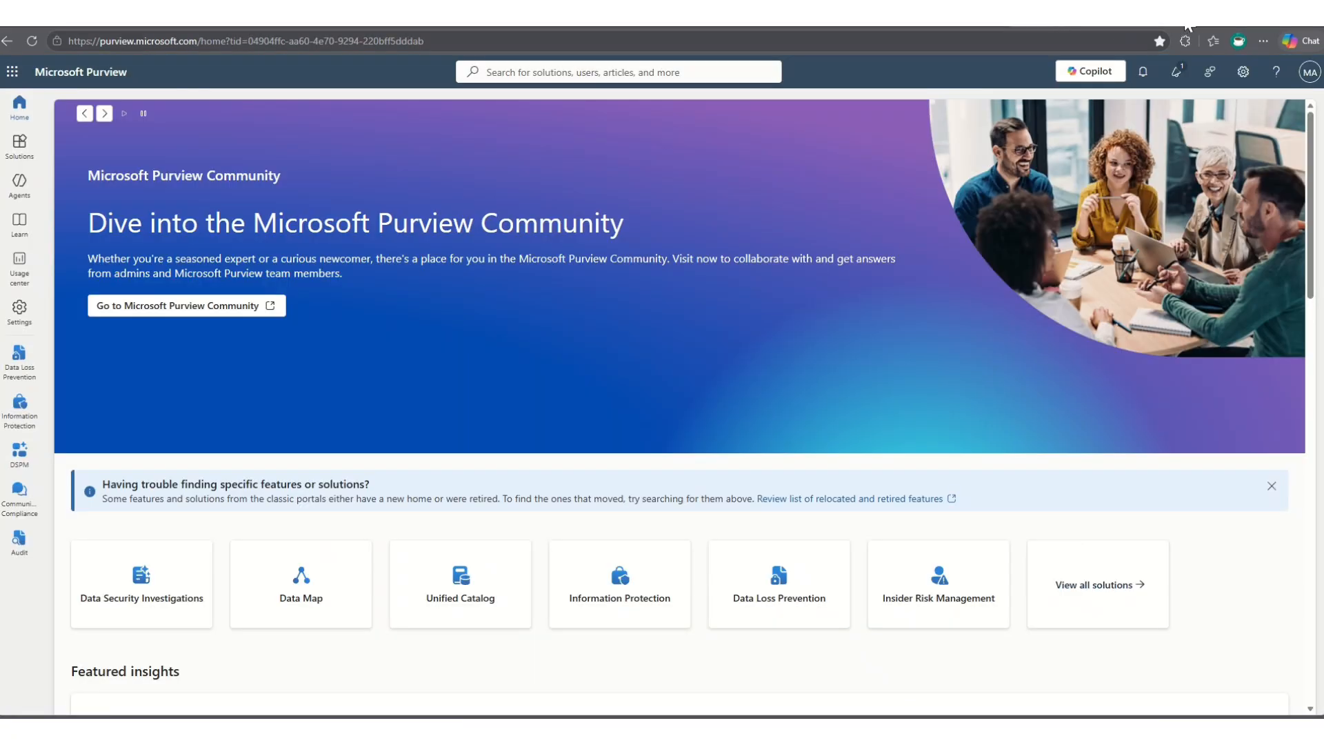
{"action": "key", "text": "ctrl+t"}
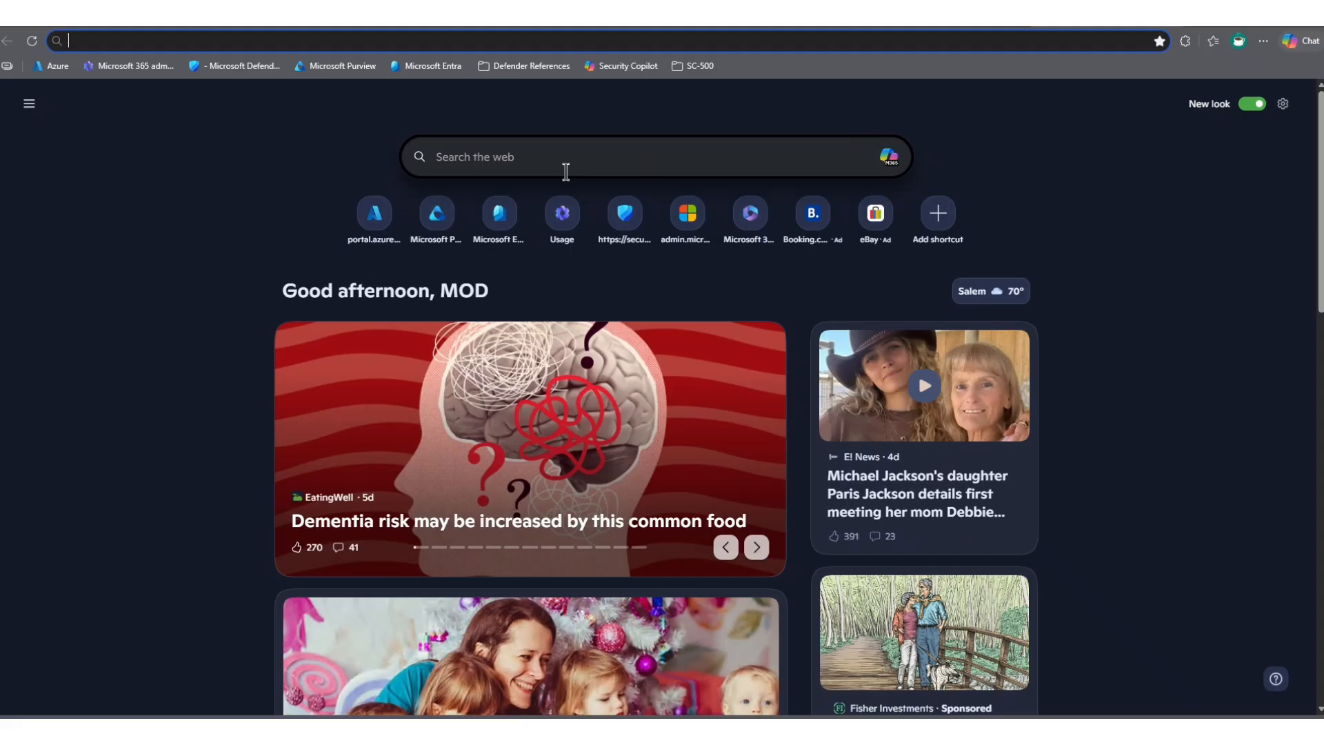
{"action": "left_click", "coordinate": [437, 65]}
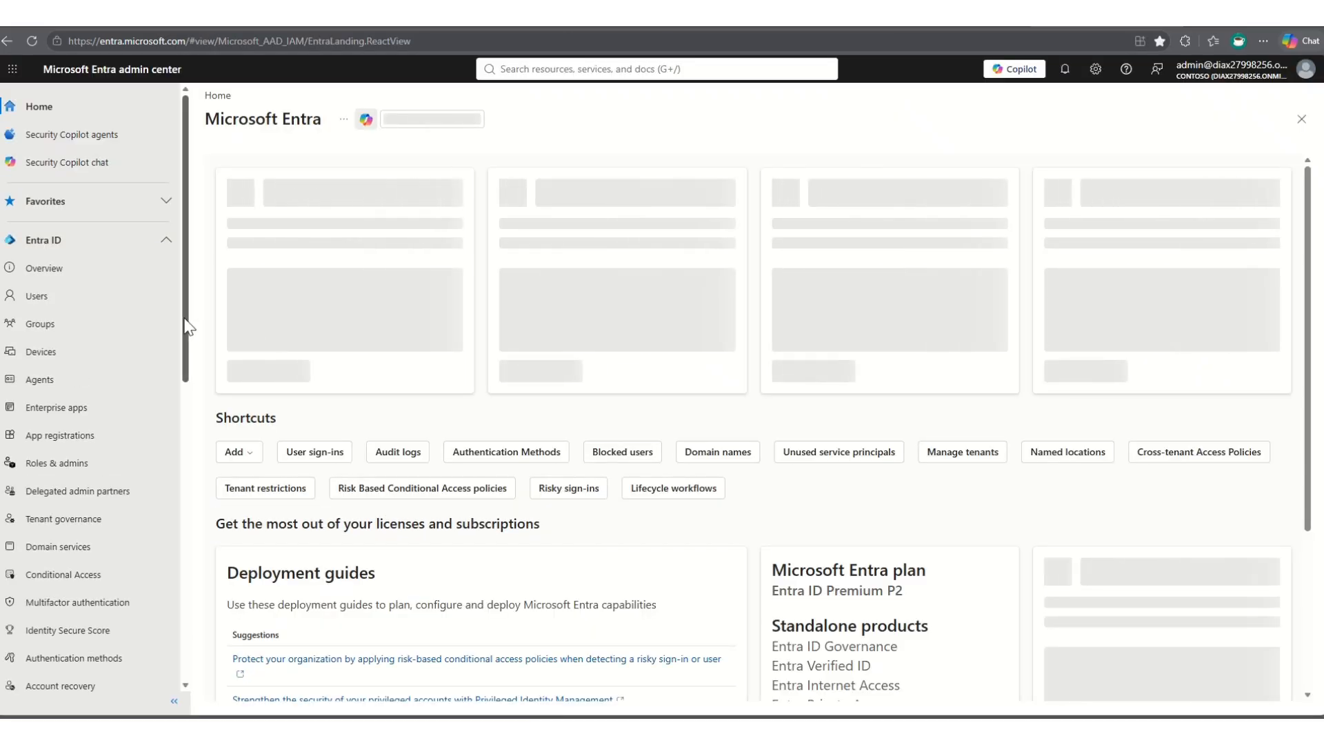
- Open Privileged Identity Management and review the account's own Microsoft Entra role assignments, eligible first and then active
{"action": "left_click_drag", "start_coordinate": [188, 326], "coordinate": [189, 596]}
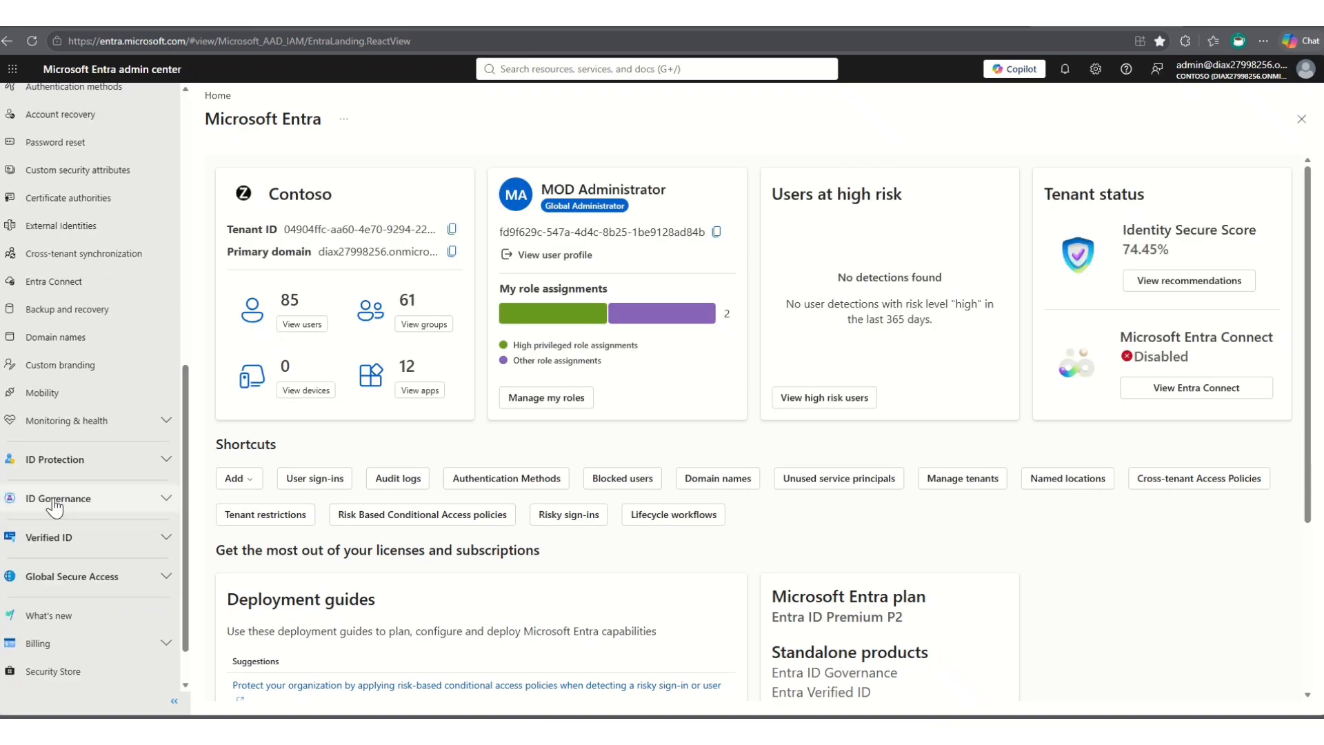
{"action": "left_click", "coordinate": [165, 501]}
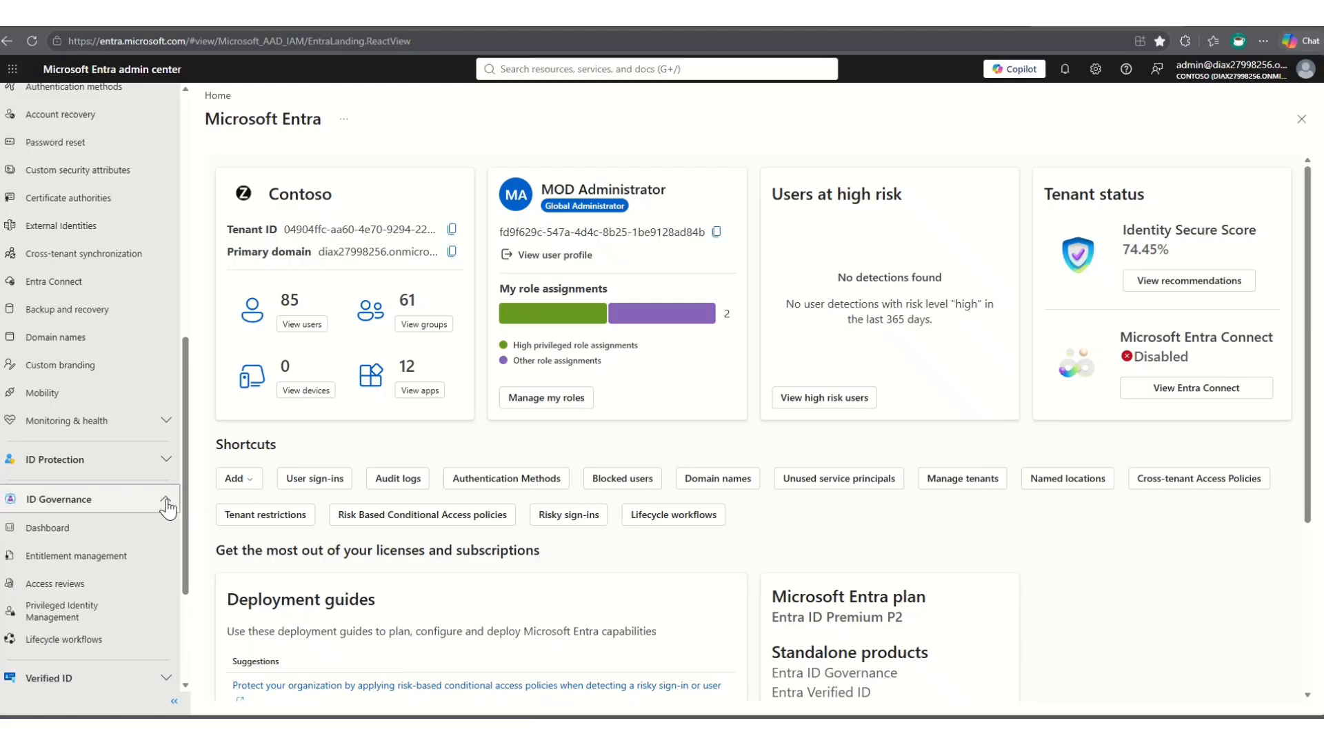
{"action": "left_click", "coordinate": [48, 615]}
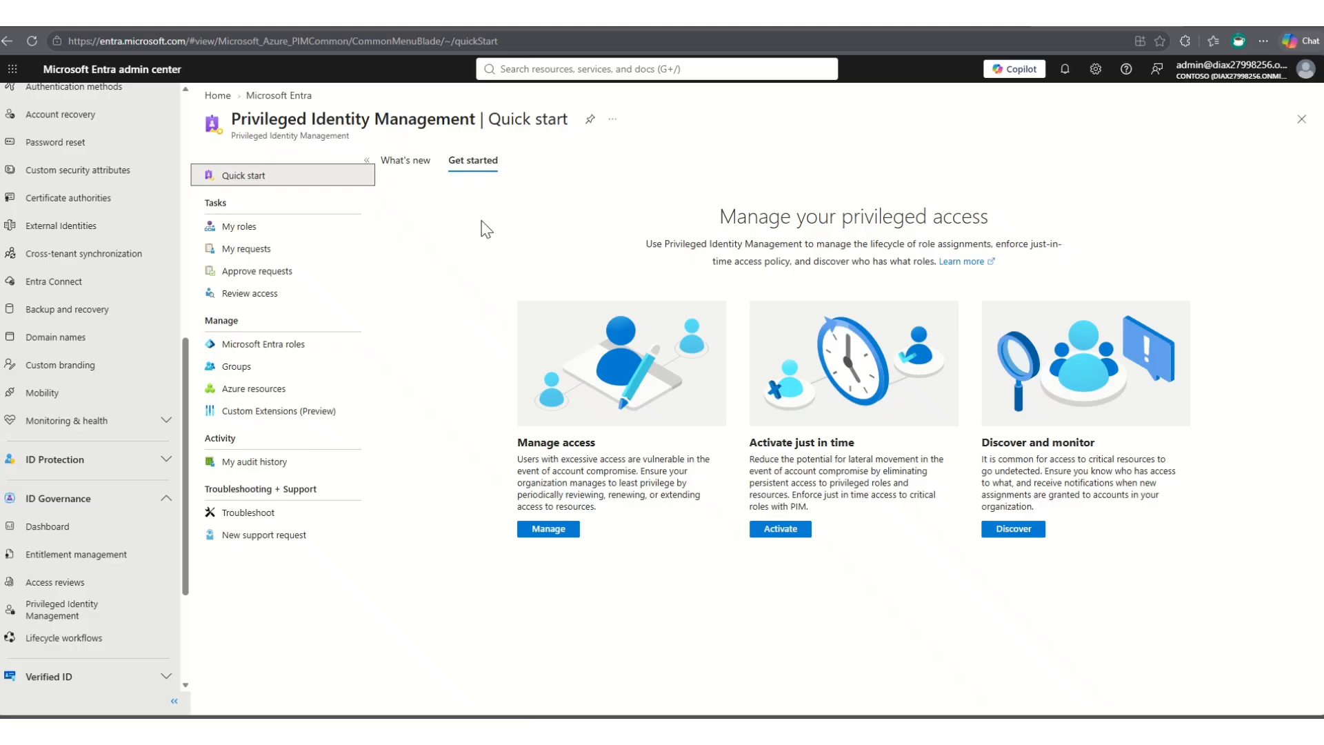
{"action": "left_click", "coordinate": [237, 227]}
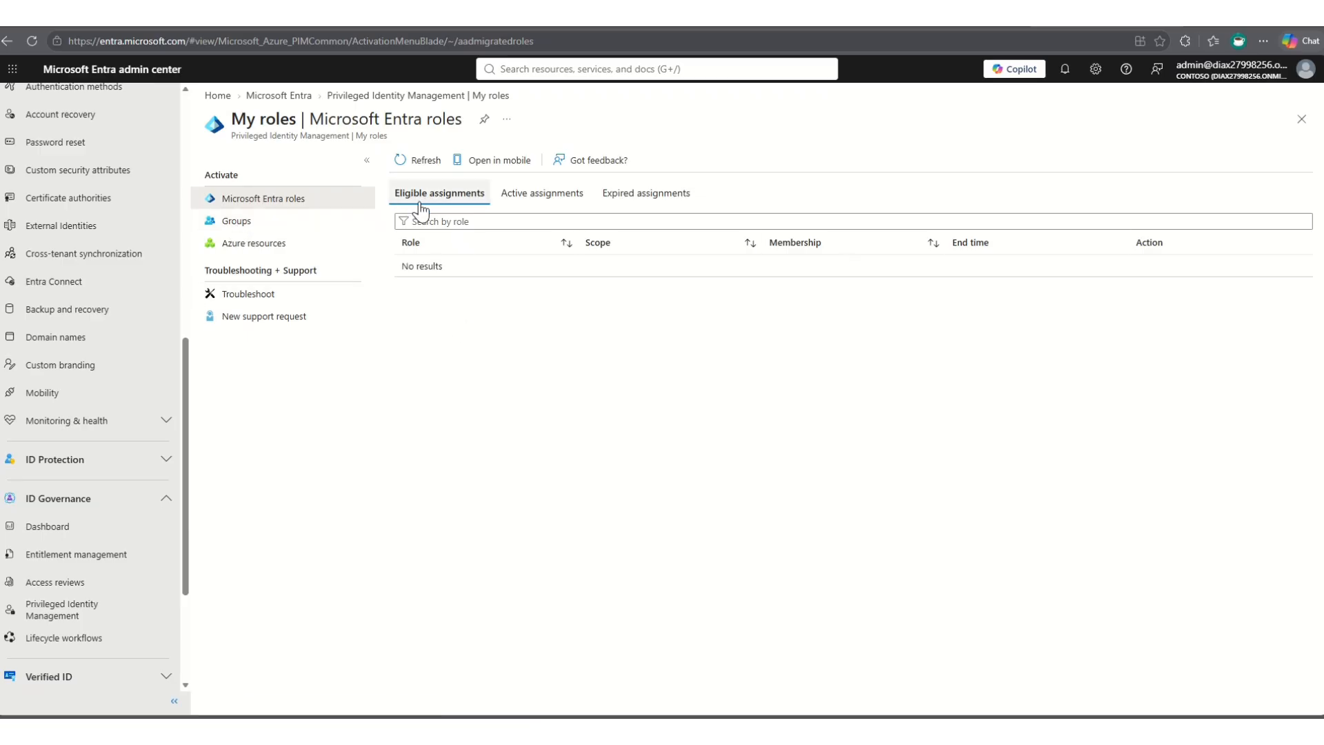
{"action": "left_click", "coordinate": [548, 197]}
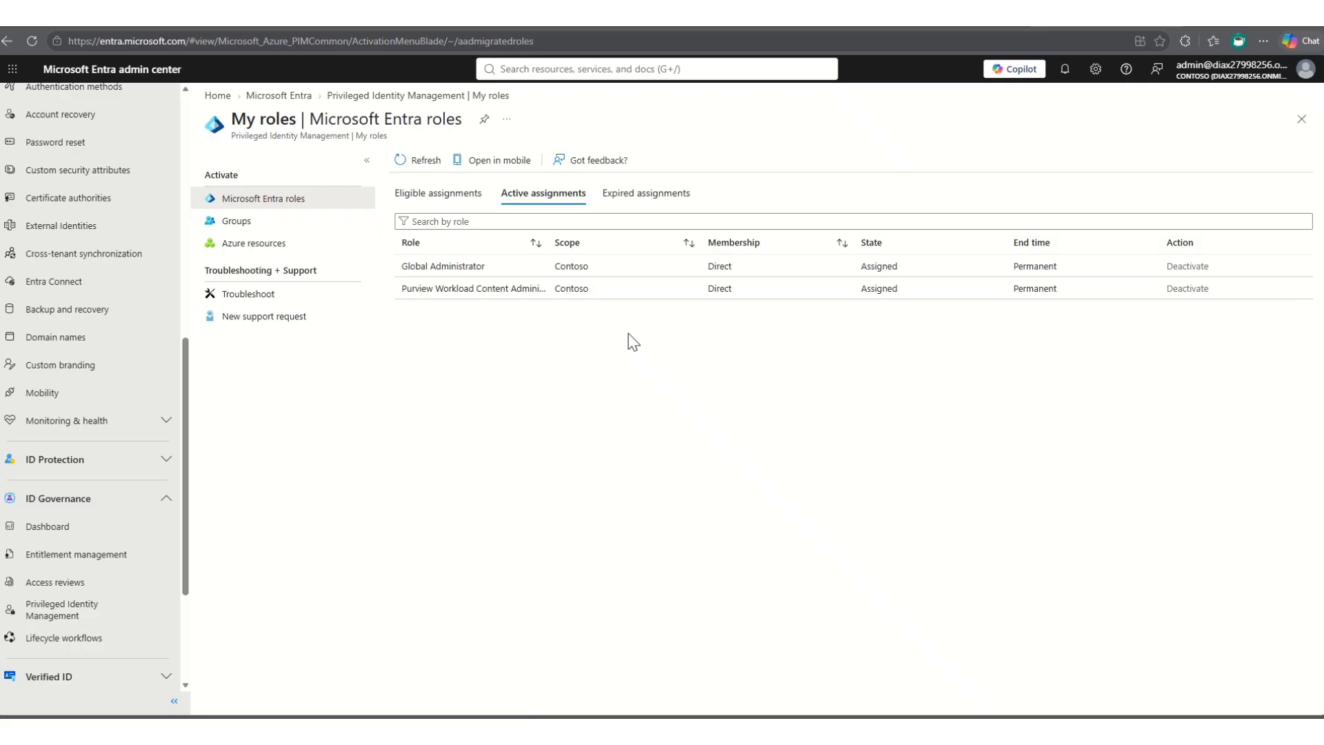
- Check the eligible Microsoft Entra role assignments, then switch back to the Azure portal and review the subscription's role list
{"action": "left_click", "coordinate": [412, 197]}
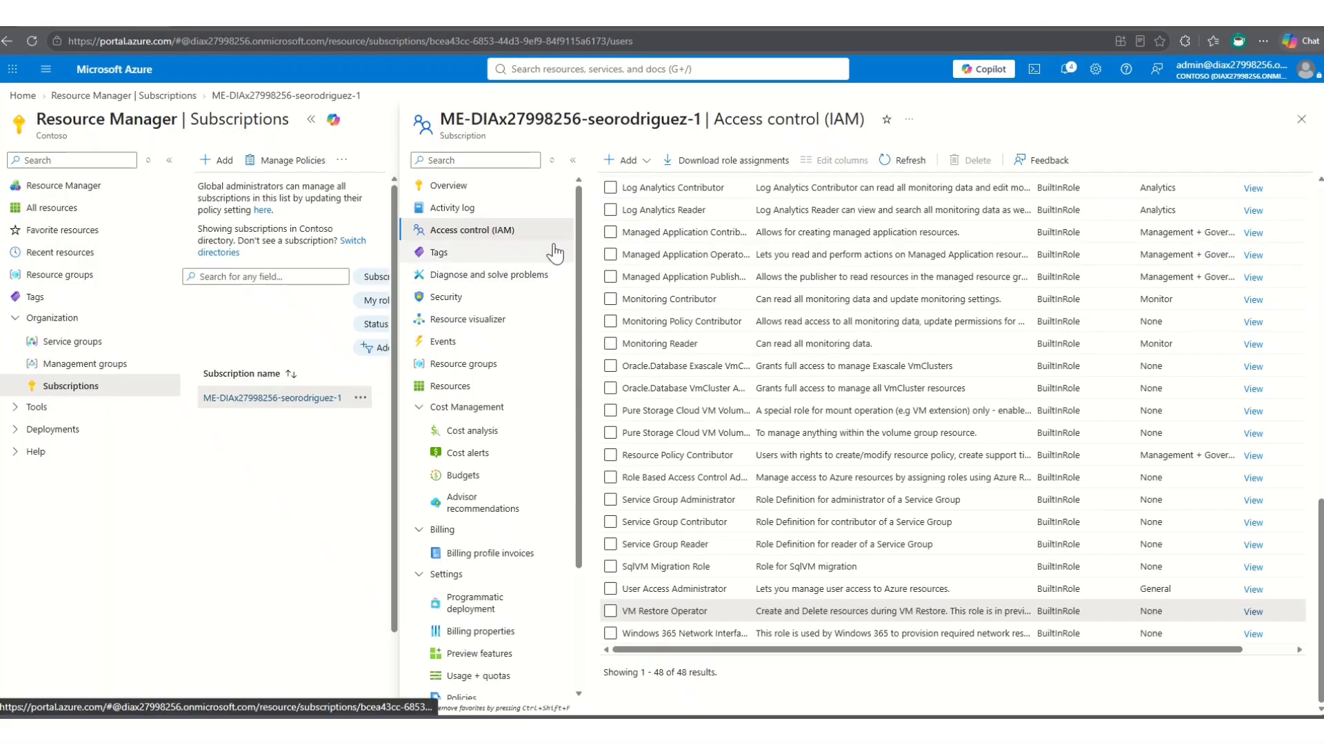
{"action": "scroll", "coordinate": [652, 202], "scroll_direction": "up", "scroll_amount": 4}
{"action": "scroll", "coordinate": [656, 193], "scroll_direction": "up", "scroll_amount": 5}
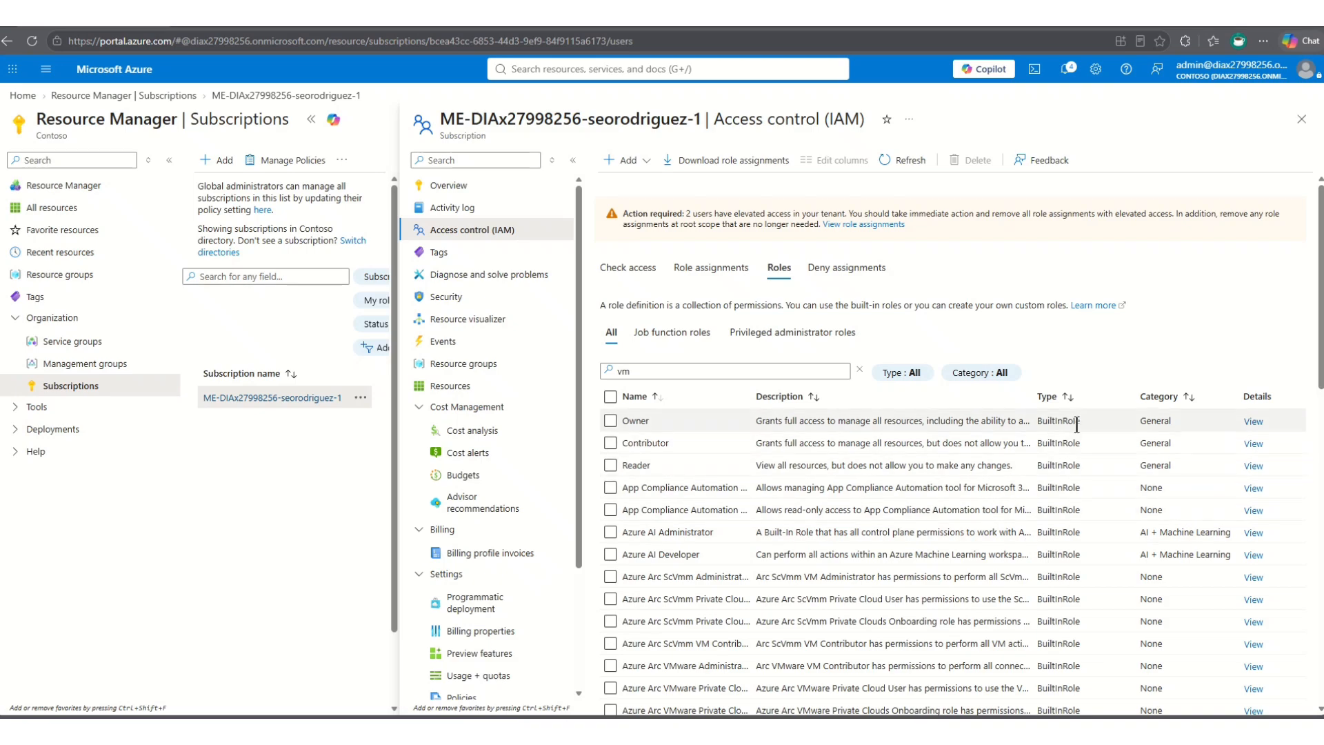
{"action": "scroll", "coordinate": [1077, 424], "scroll_direction": "down", "scroll_amount": 3}
{"action": "scroll", "coordinate": [793, 345], "scroll_direction": "up", "scroll_amount": 3}
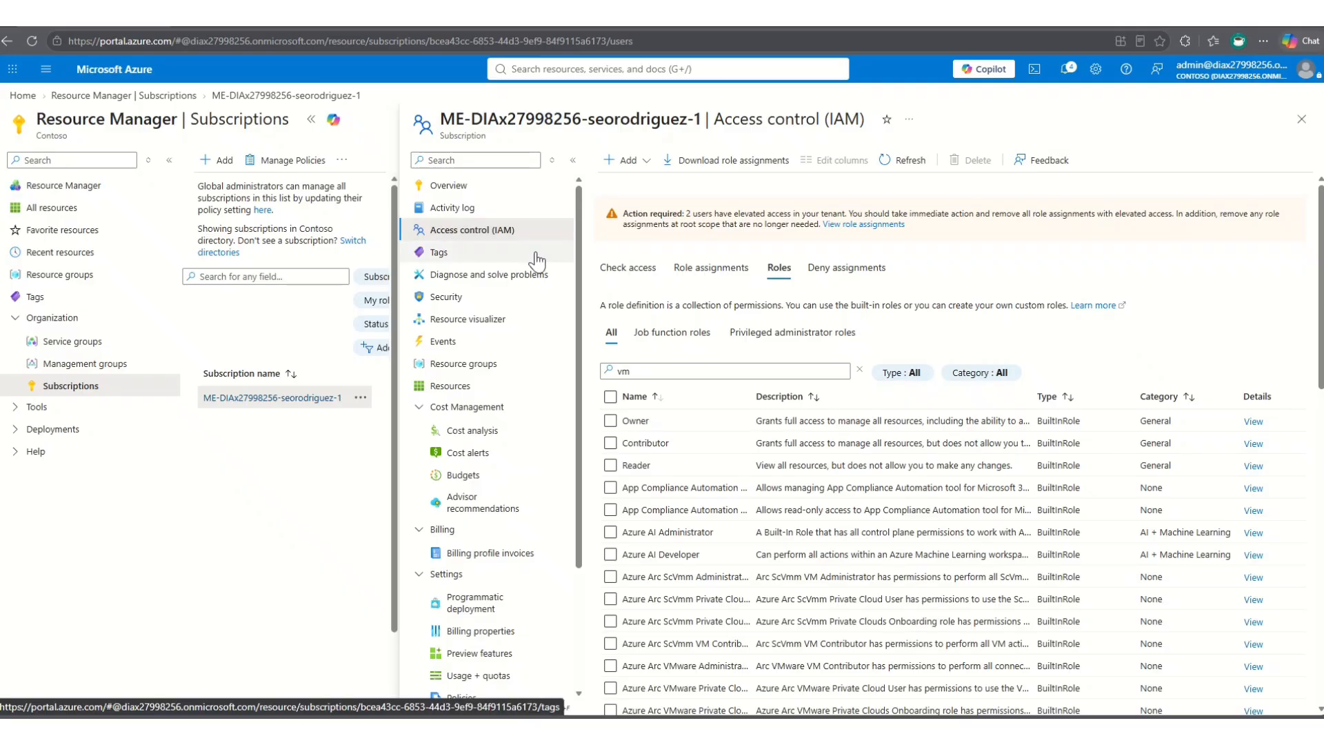
- Start a custom role from the subscription's access control and name it SeoTest101
{"action": "left_click", "coordinate": [645, 162]}
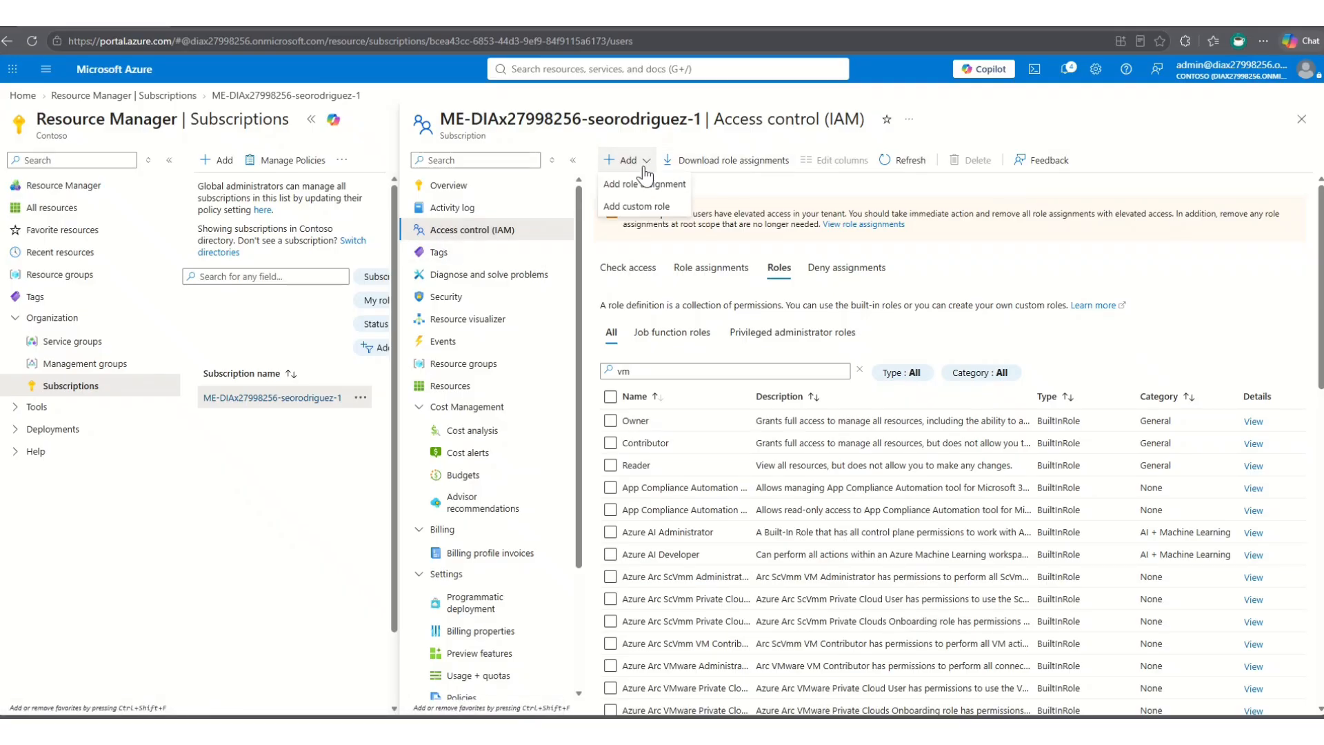
{"action": "left_click", "coordinate": [634, 206]}
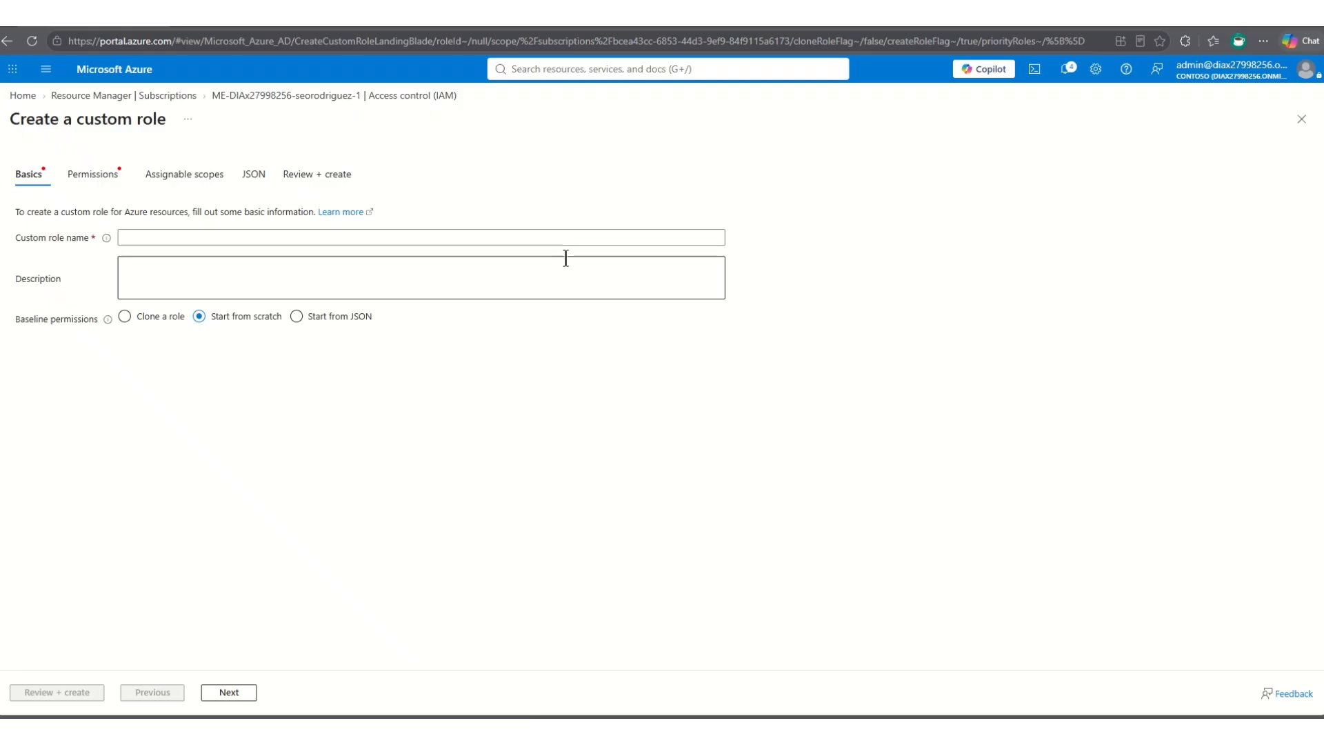
{"action": "left_click", "coordinate": [166, 233]}
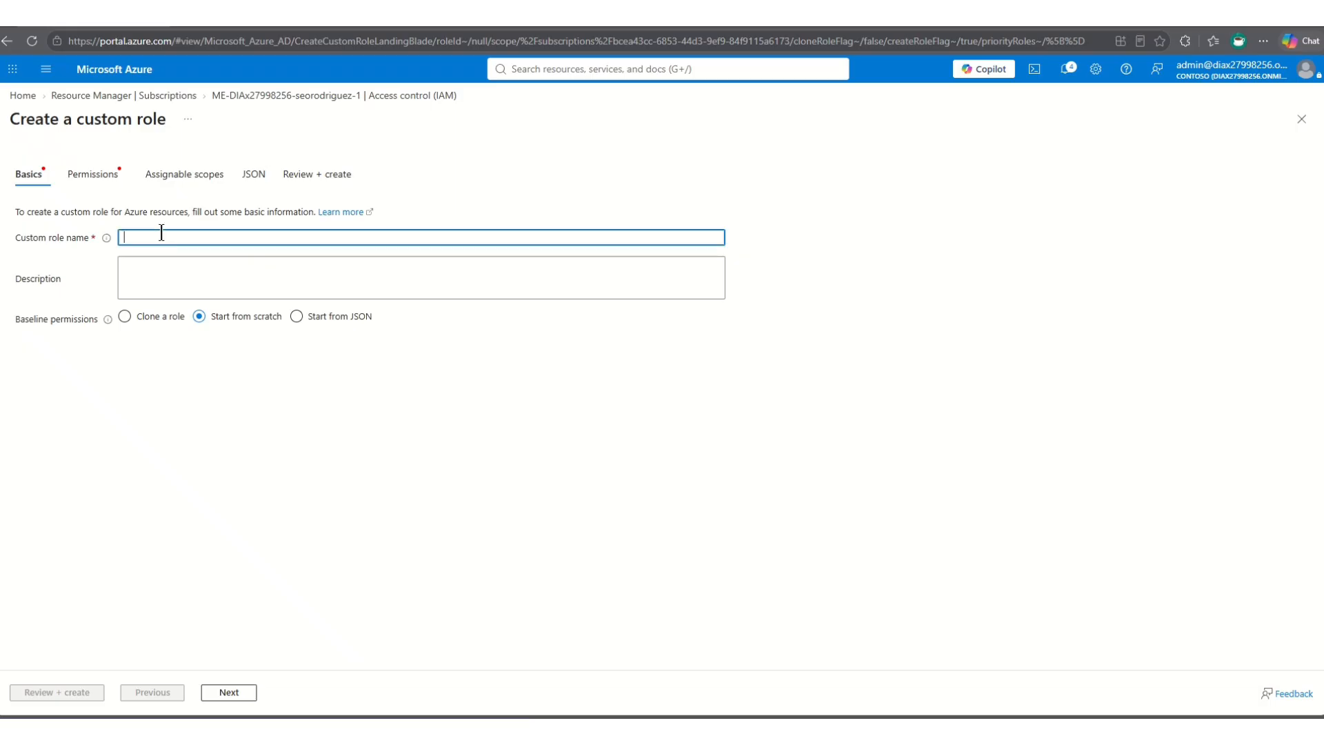
{"action": "type", "text": "SeoTes"}
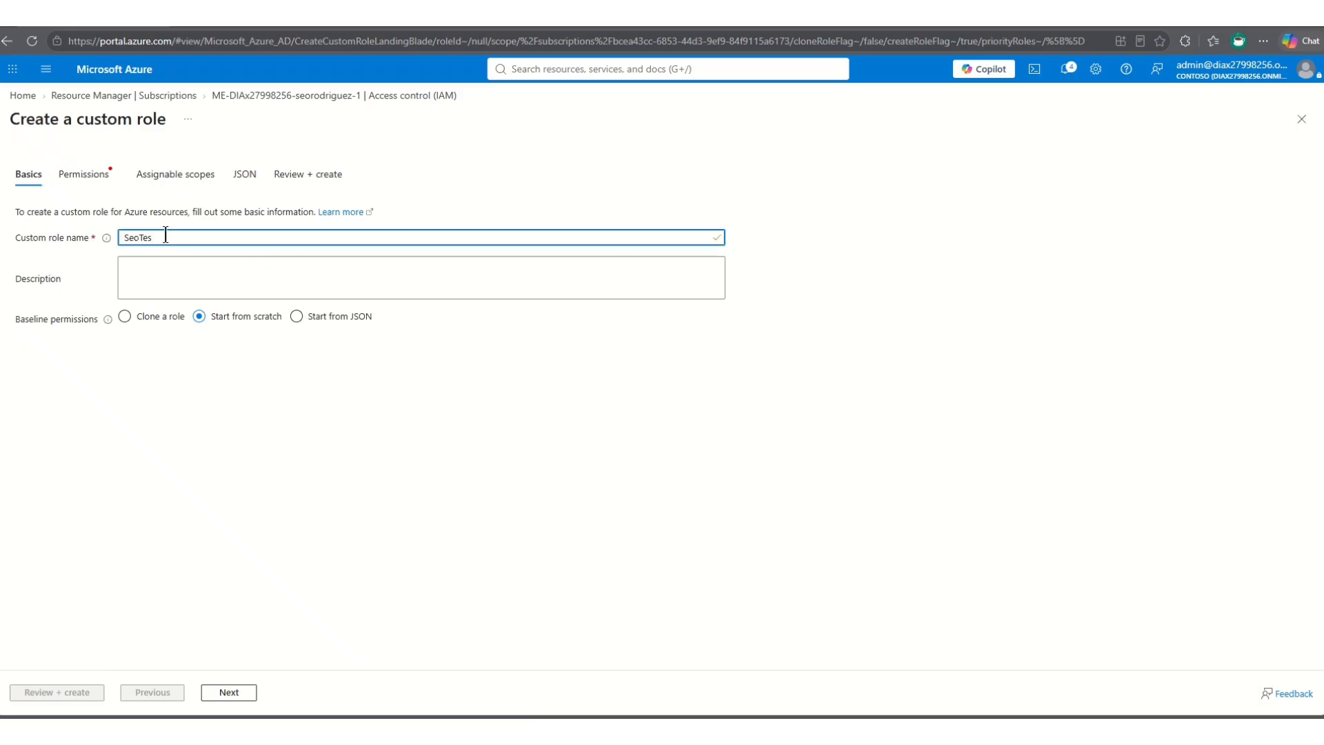
{"action": "type", "text": "t101"}
{"action": "left_click", "coordinate": [168, 278]}
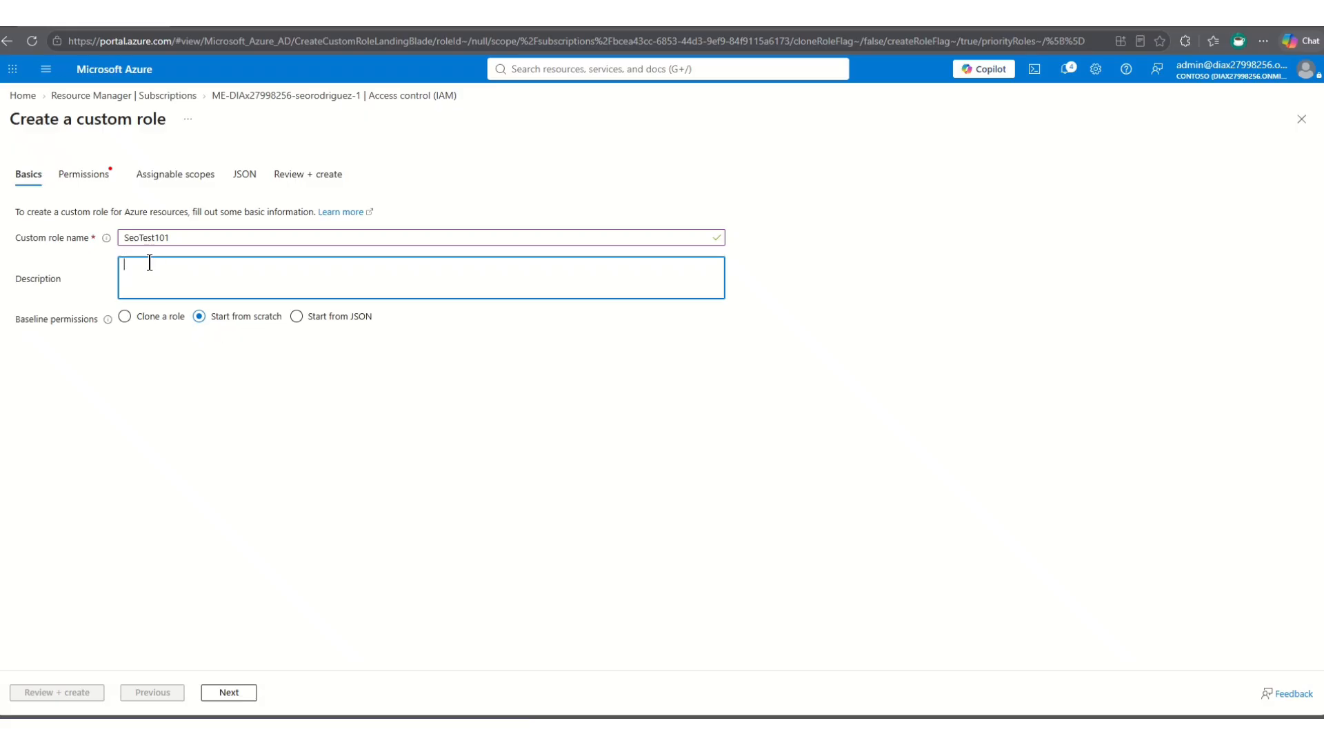
- Set the baseline permissions to clone a role and pick Contributor as the role to clone
{"action": "left_click", "coordinate": [125, 318]}
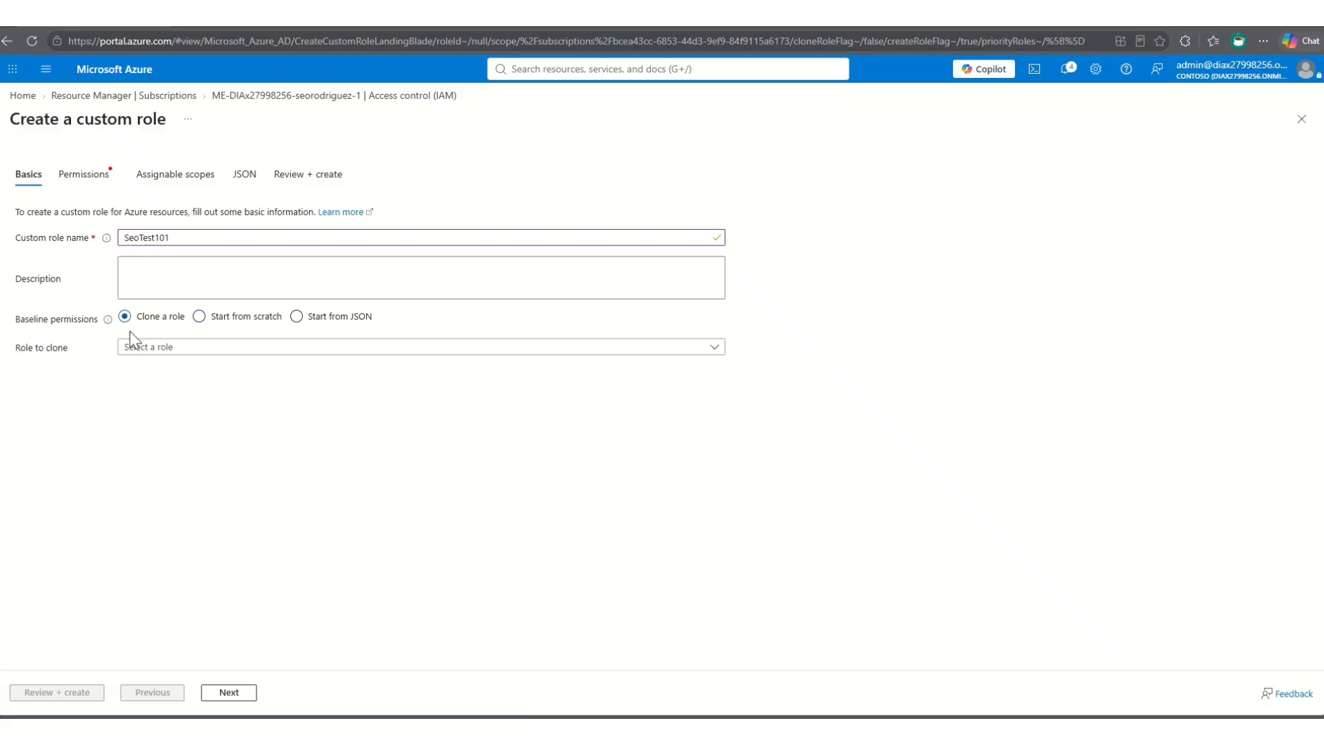
{"action": "left_click", "coordinate": [158, 350]}
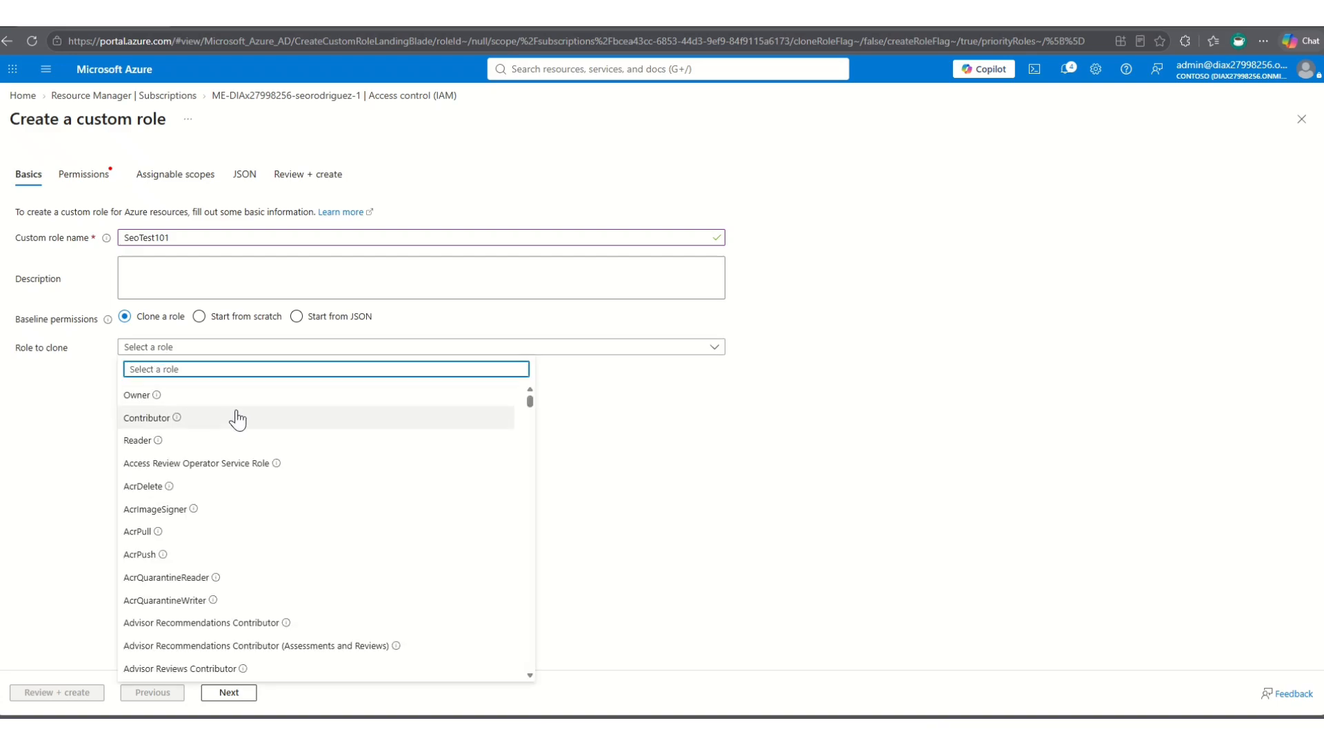
{"action": "scroll", "coordinate": [237, 420], "scroll_direction": "down", "scroll_amount": 1}
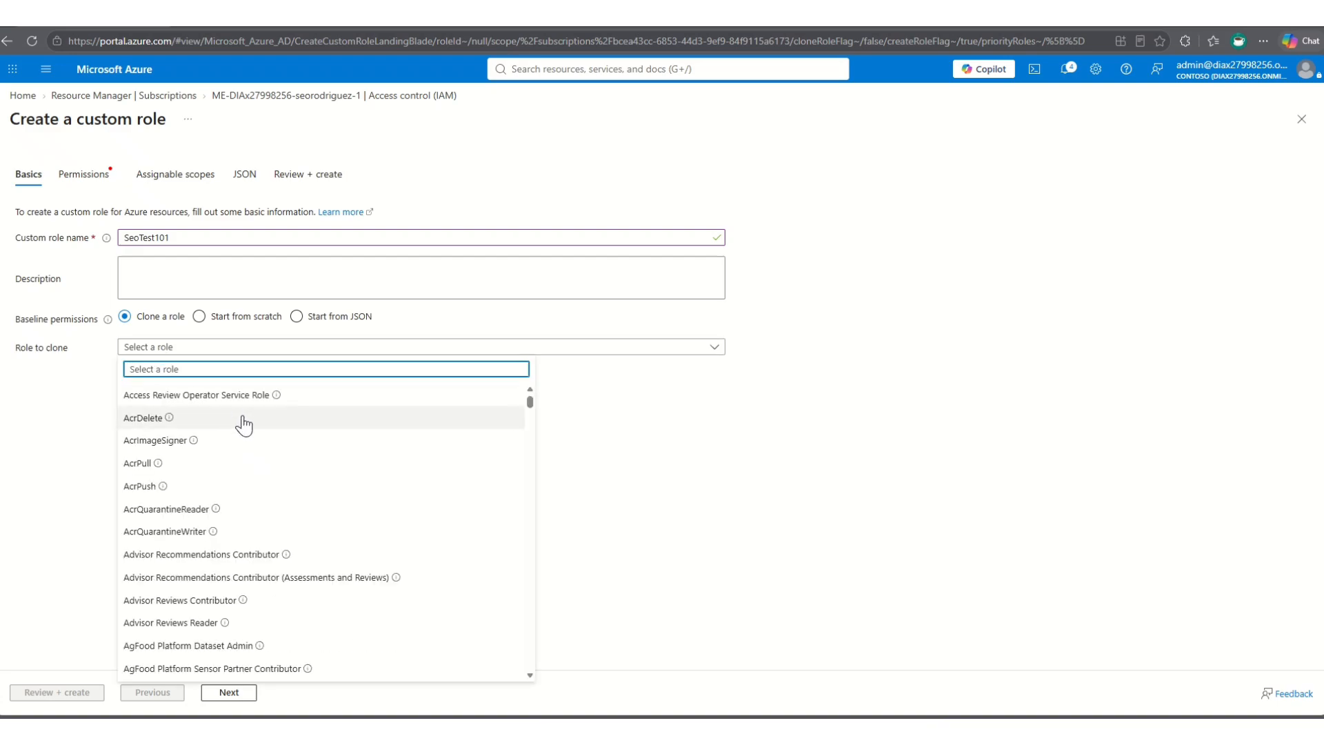
{"action": "scroll", "coordinate": [242, 420], "scroll_direction": "down", "scroll_amount": 6}
{"action": "scroll", "coordinate": [244, 423], "scroll_direction": "up", "scroll_amount": 7}
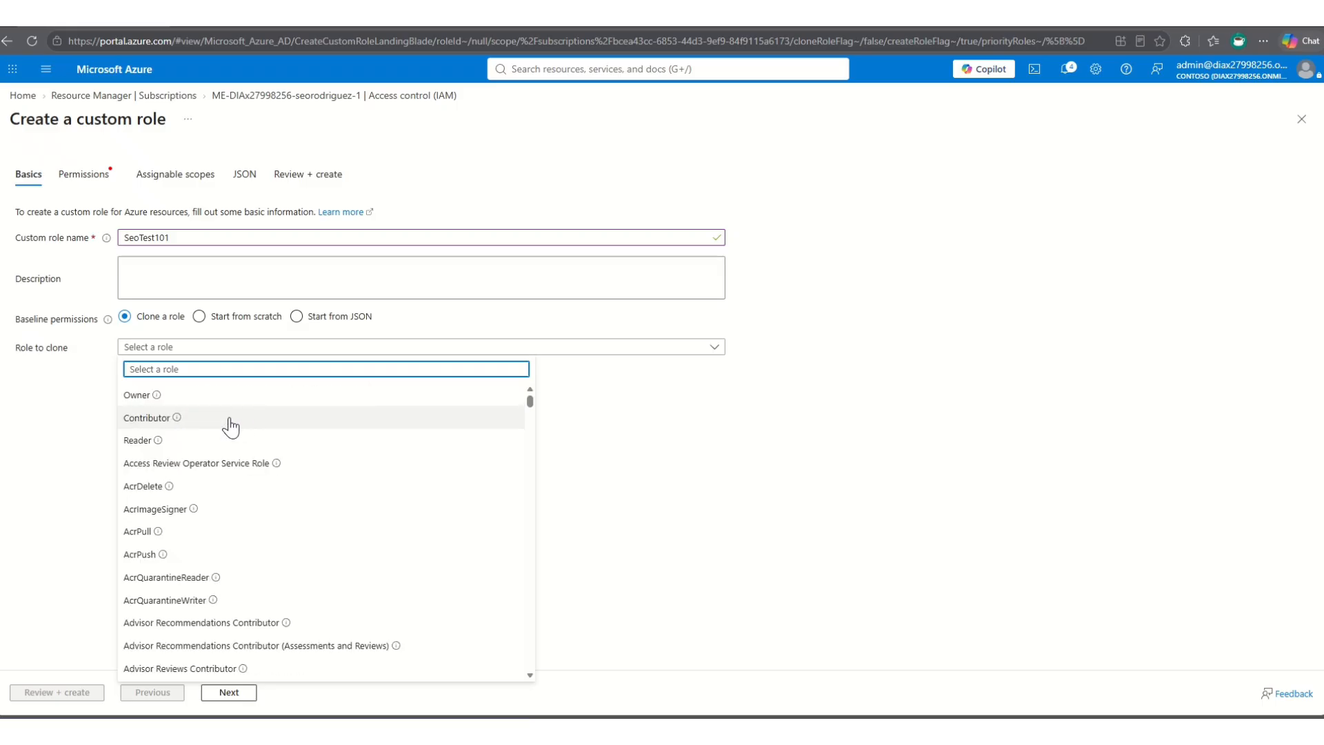
{"action": "left_click", "coordinate": [146, 418]}
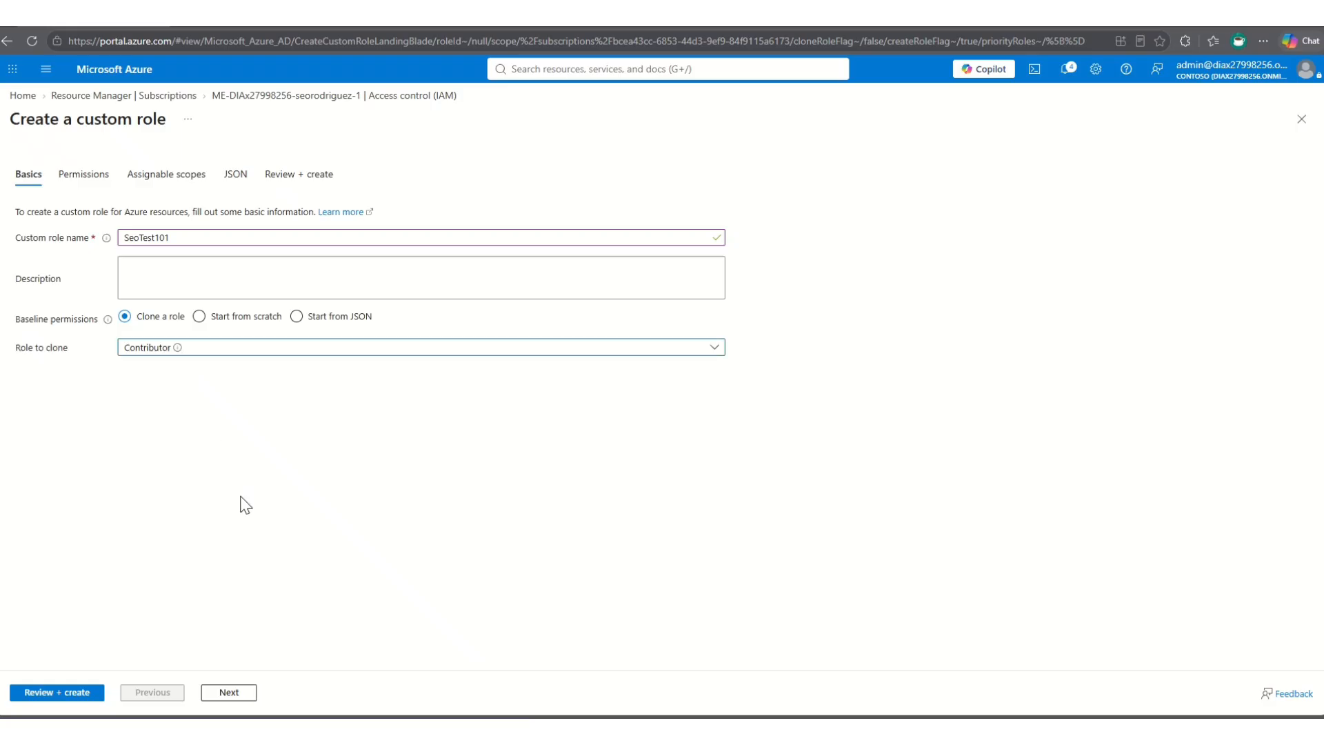
- Review the permissions cloned from Contributor and return to the custom role's basic settings
{"action": "left_click", "coordinate": [233, 695]}
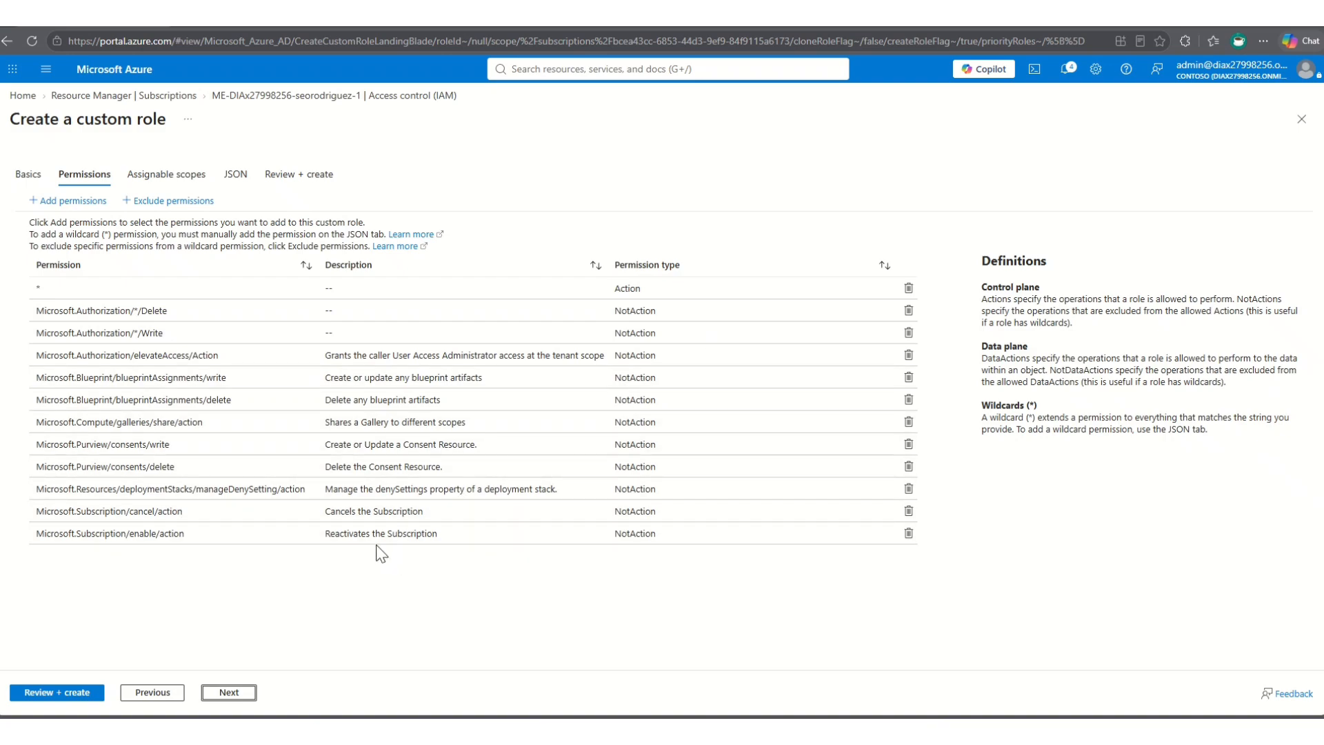
{"action": "left_click", "coordinate": [153, 693]}
{"action": "mouse_move", "coordinate": [177, 349]}
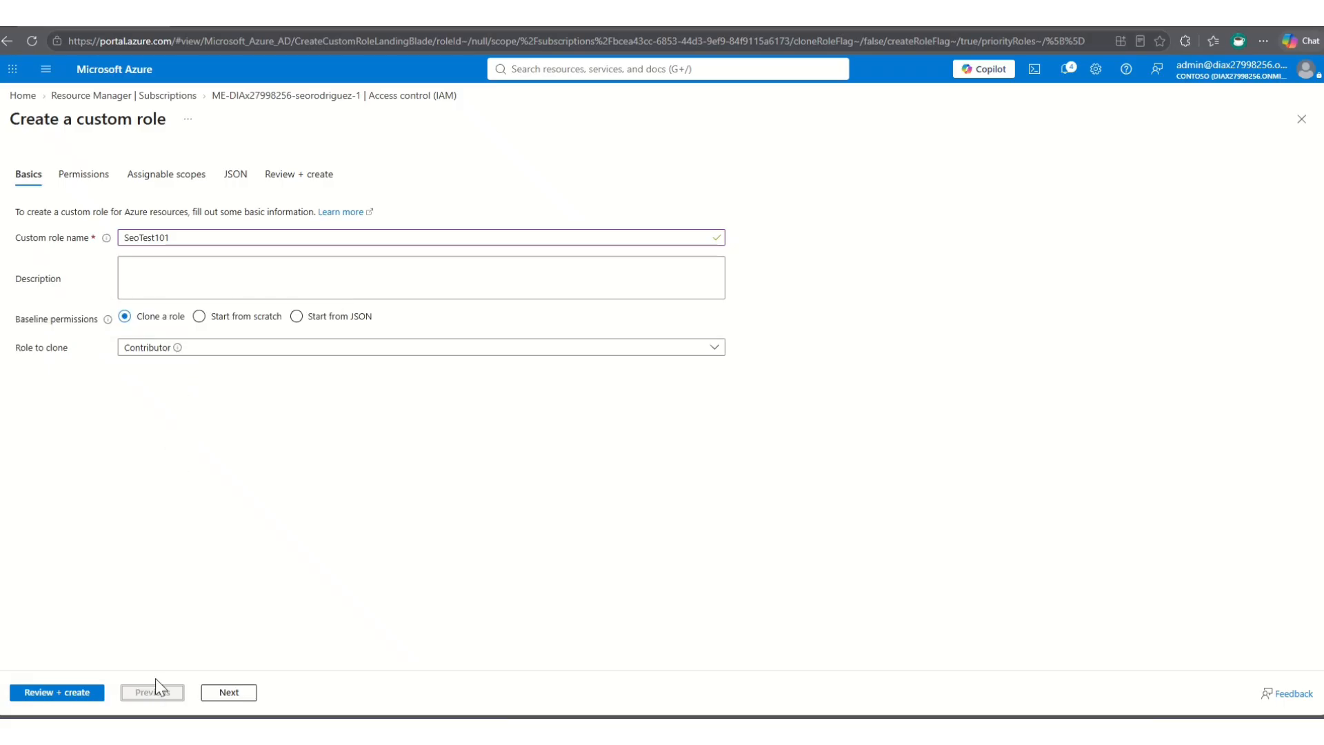
{"action": "left_click", "coordinate": [87, 179]}
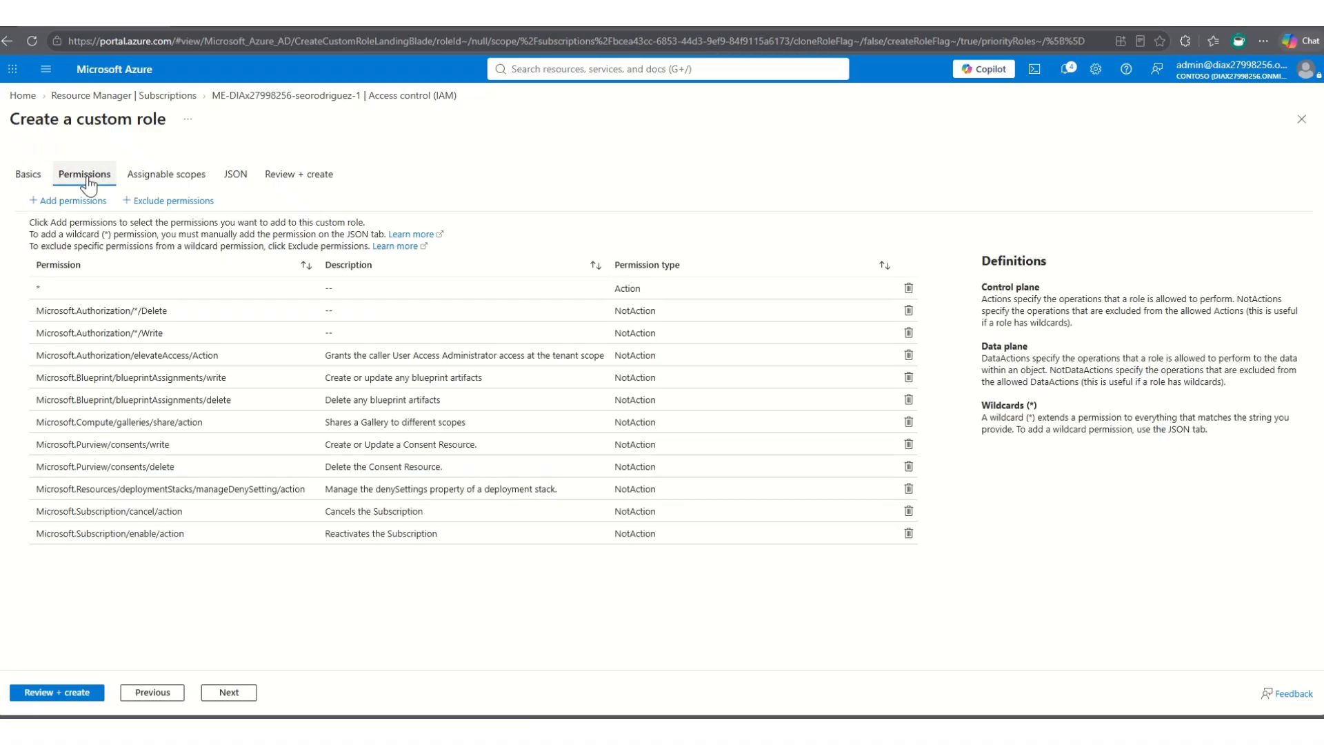
{"action": "left_click", "coordinate": [28, 175]}
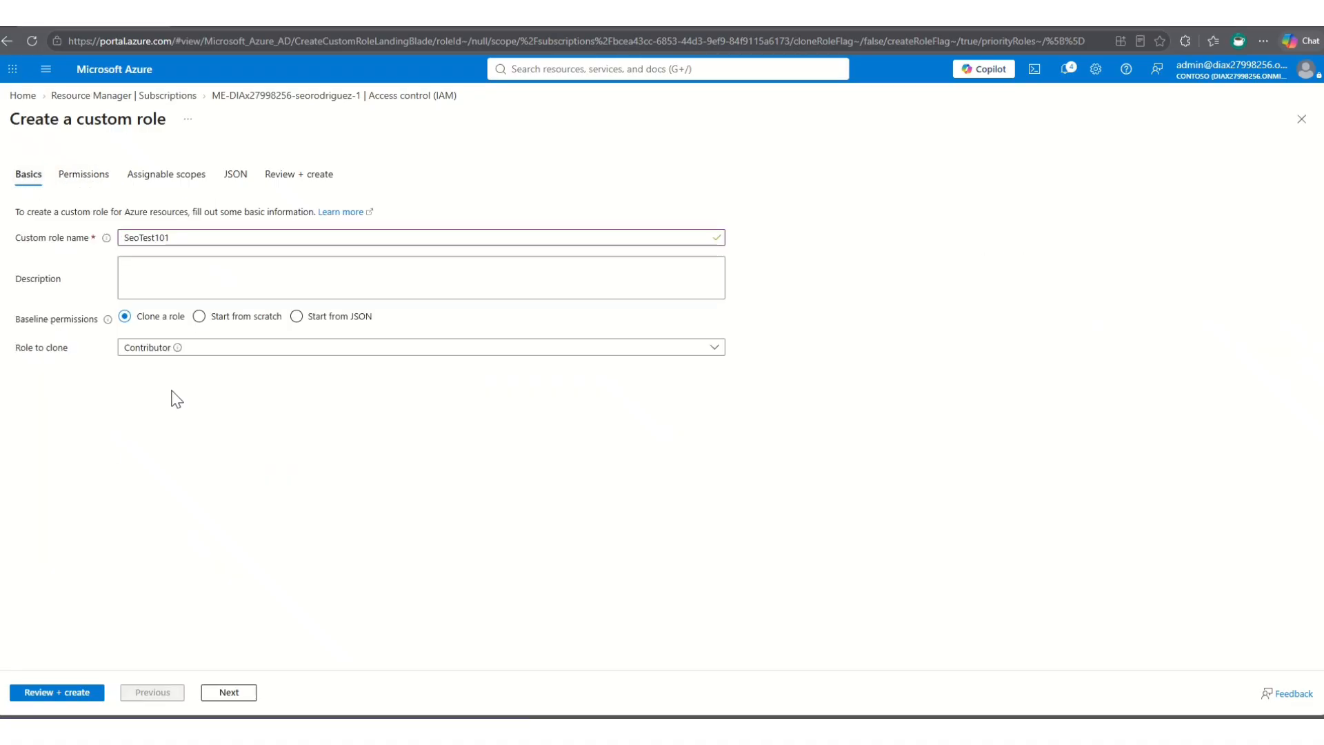
- Try the Start from JSON baseline, cancel the file selection and set the baseline permissions to Start from scratch
{"action": "left_click", "coordinate": [241, 319]}
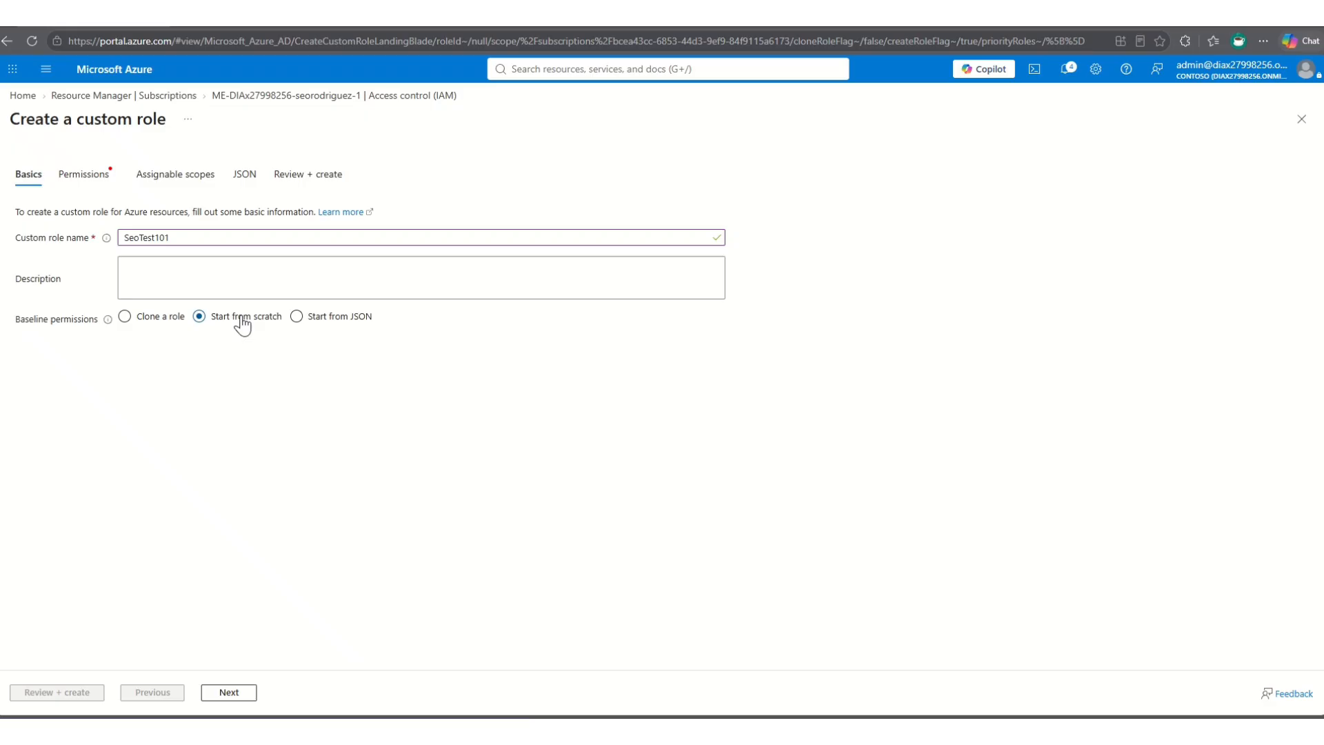
{"action": "left_click", "coordinate": [321, 321]}
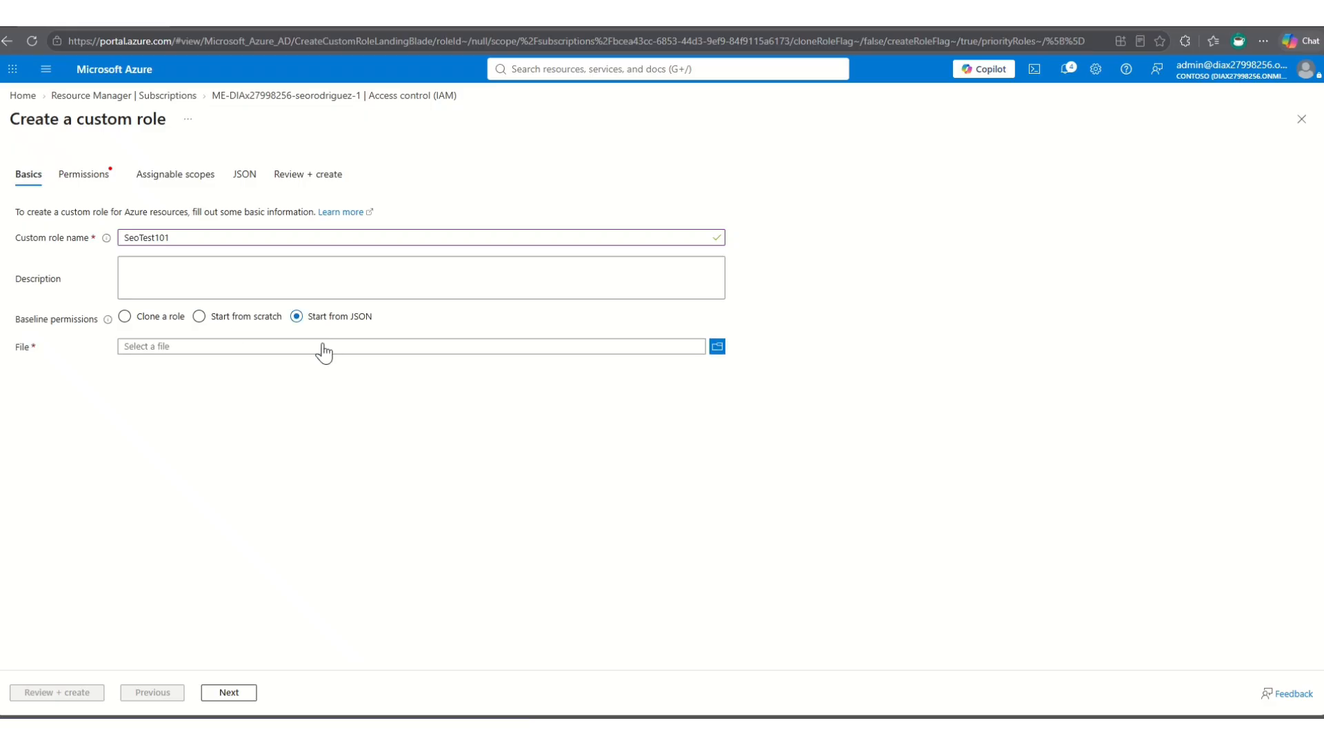
{"action": "left_click", "coordinate": [324, 347]}
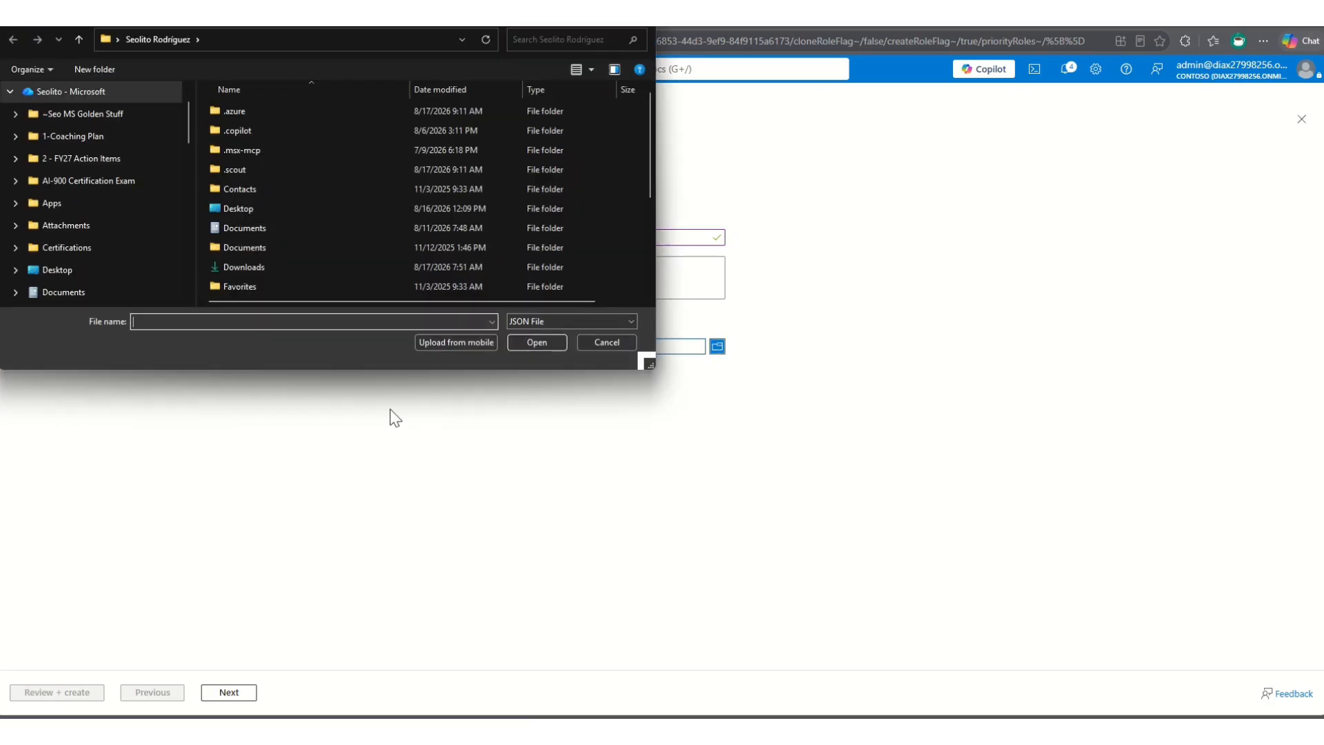
{"action": "left_click", "coordinate": [598, 341]}
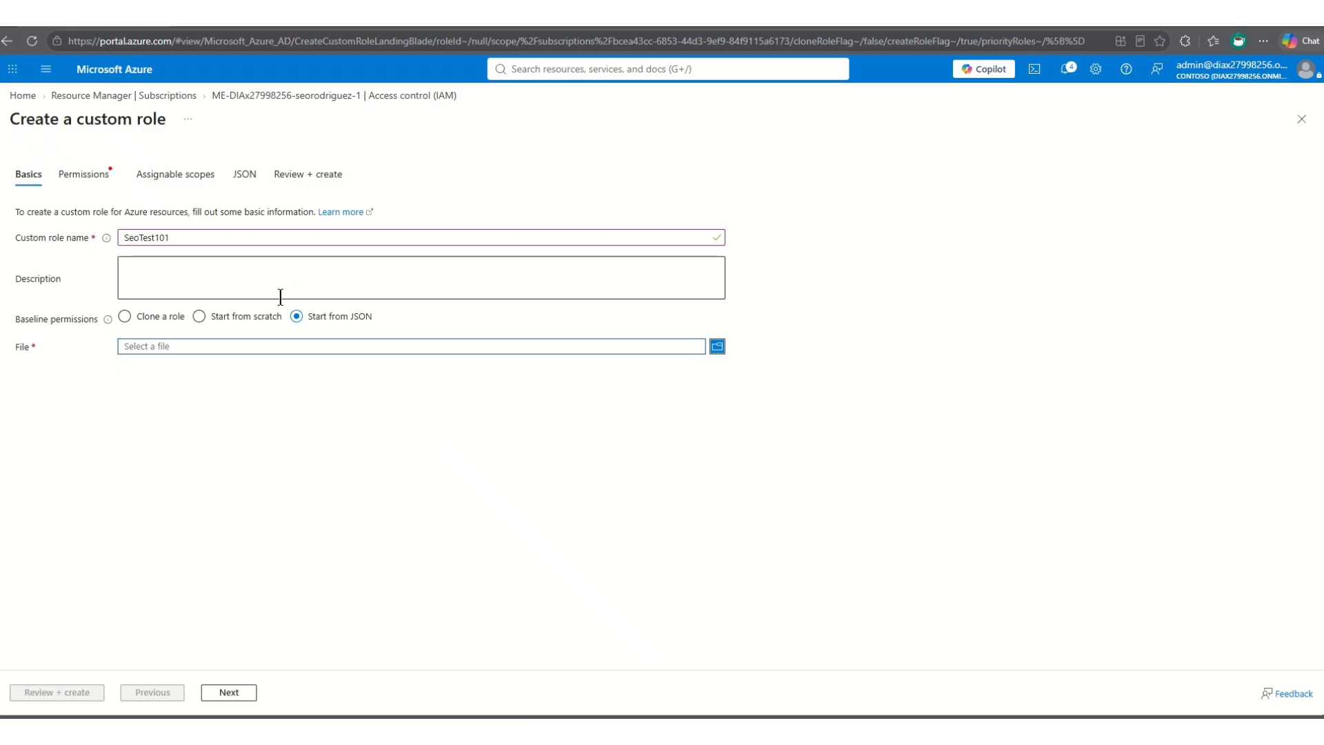
{"action": "left_click", "coordinate": [244, 318]}
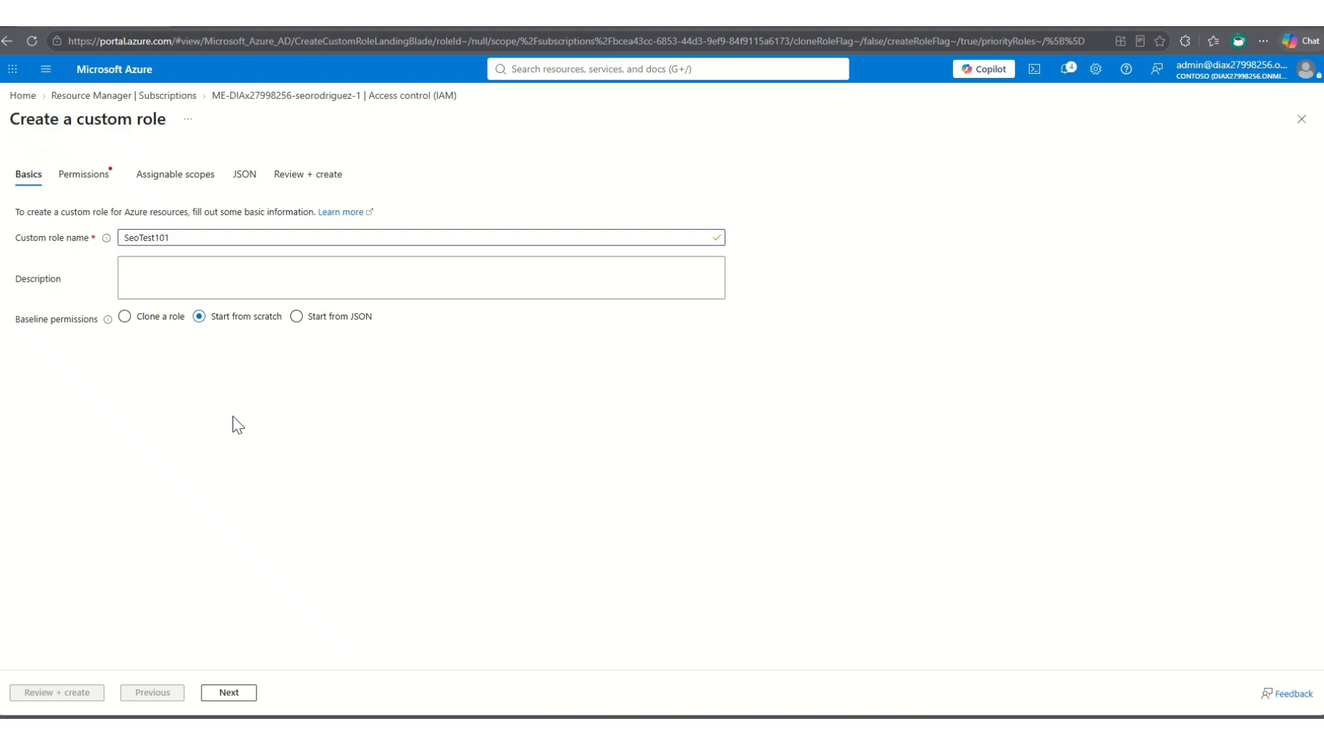
- Add the microsoft.aadiam Azure AD Metrics Definition read and write permissions to the custom role
{"action": "left_click", "coordinate": [237, 695]}
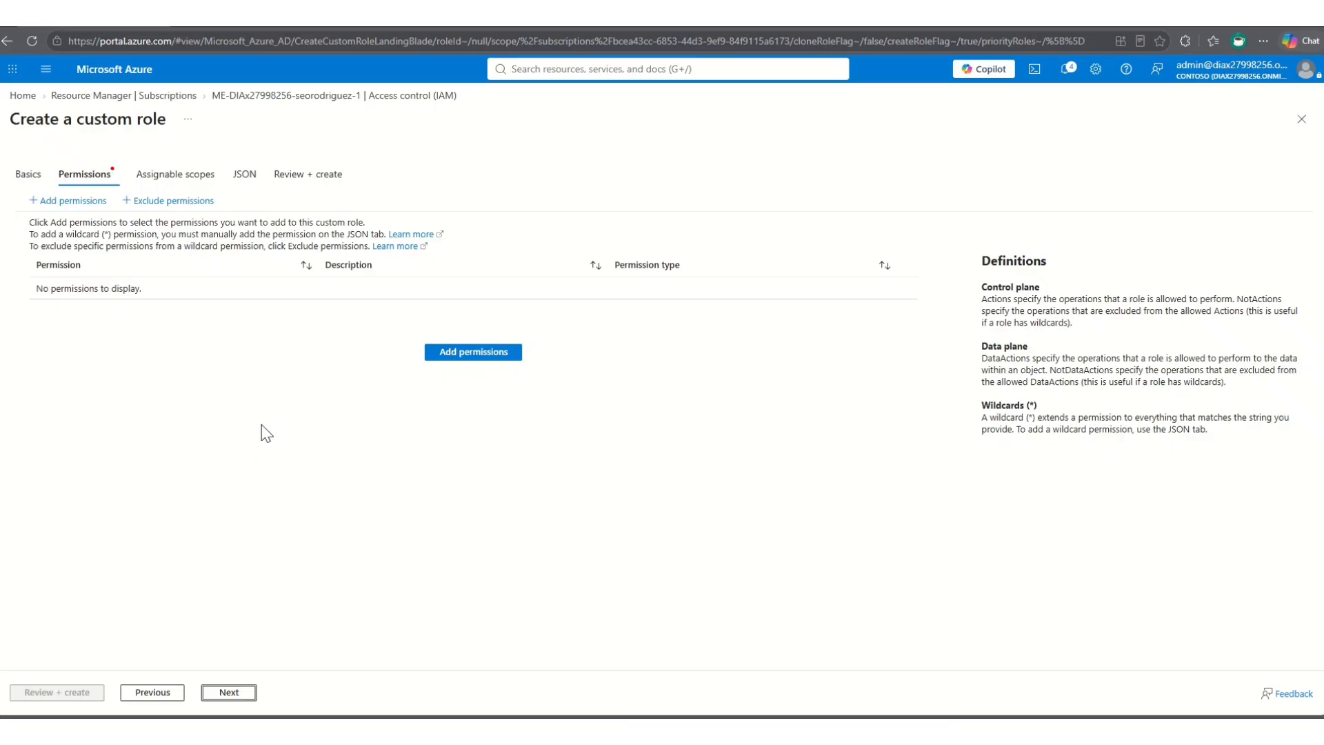
{"action": "left_click", "coordinate": [475, 356]}
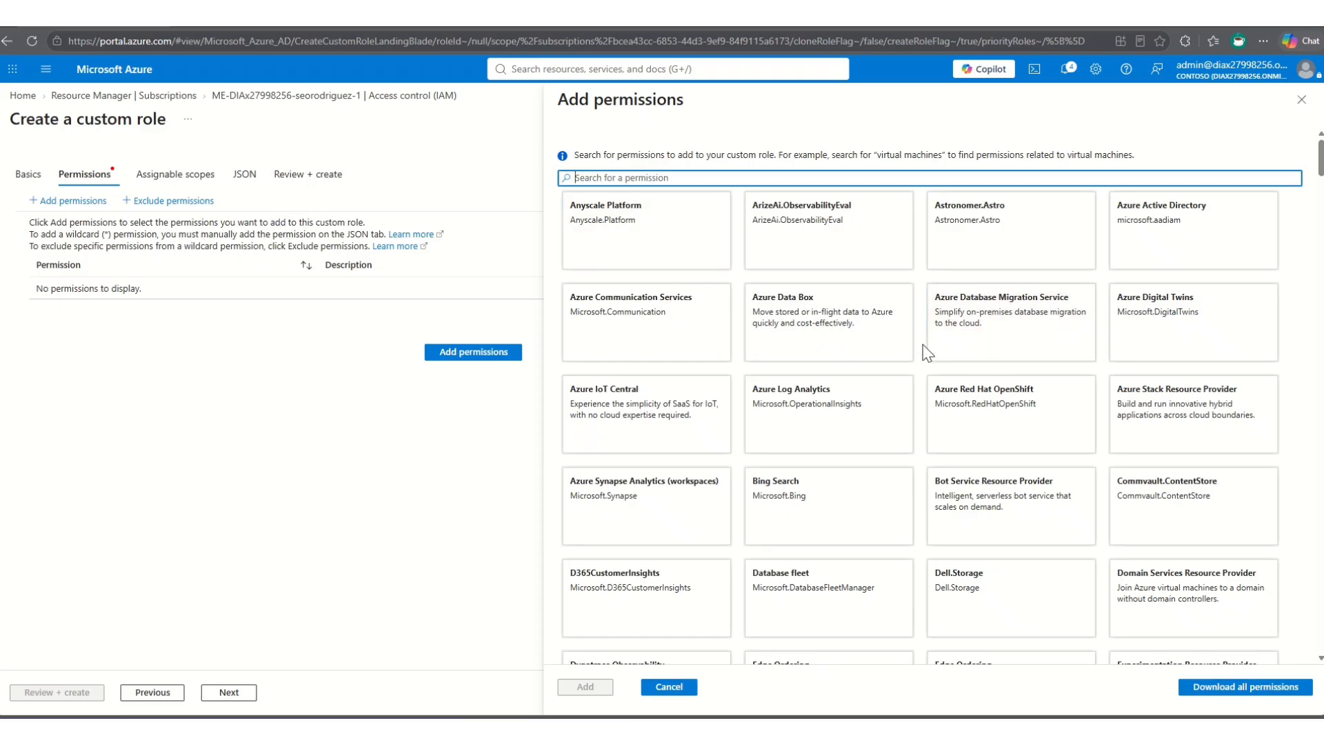
{"action": "left_click", "coordinate": [1123, 259]}
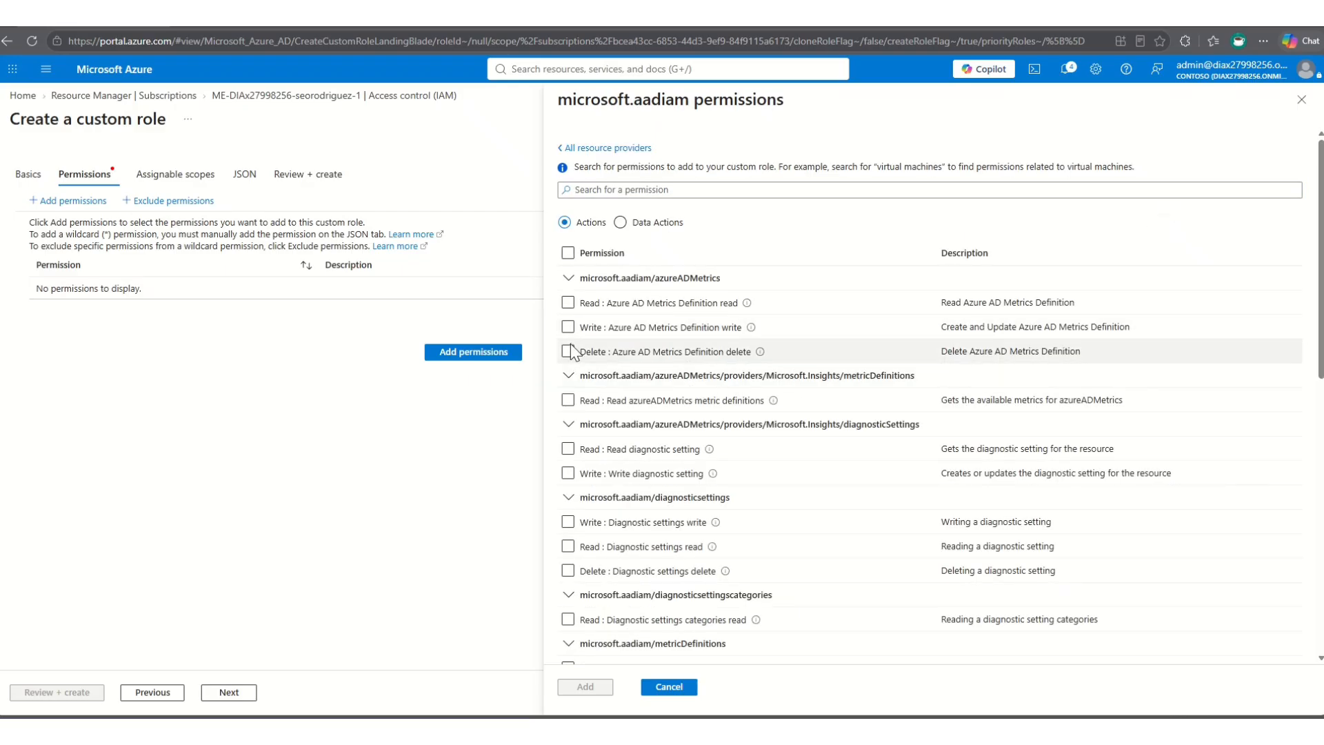
{"action": "left_click", "coordinate": [568, 302]}
{"action": "left_click", "coordinate": [572, 326]}
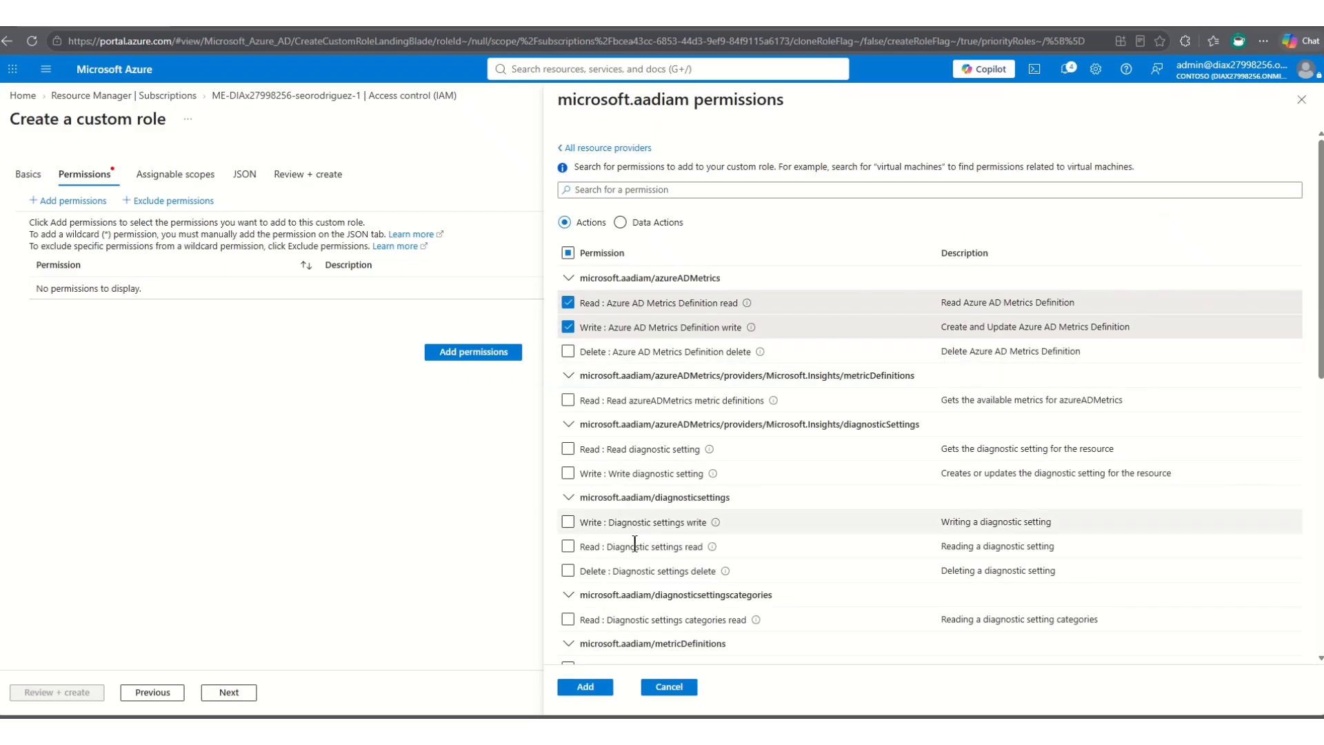
{"action": "left_click", "coordinate": [585, 687]}
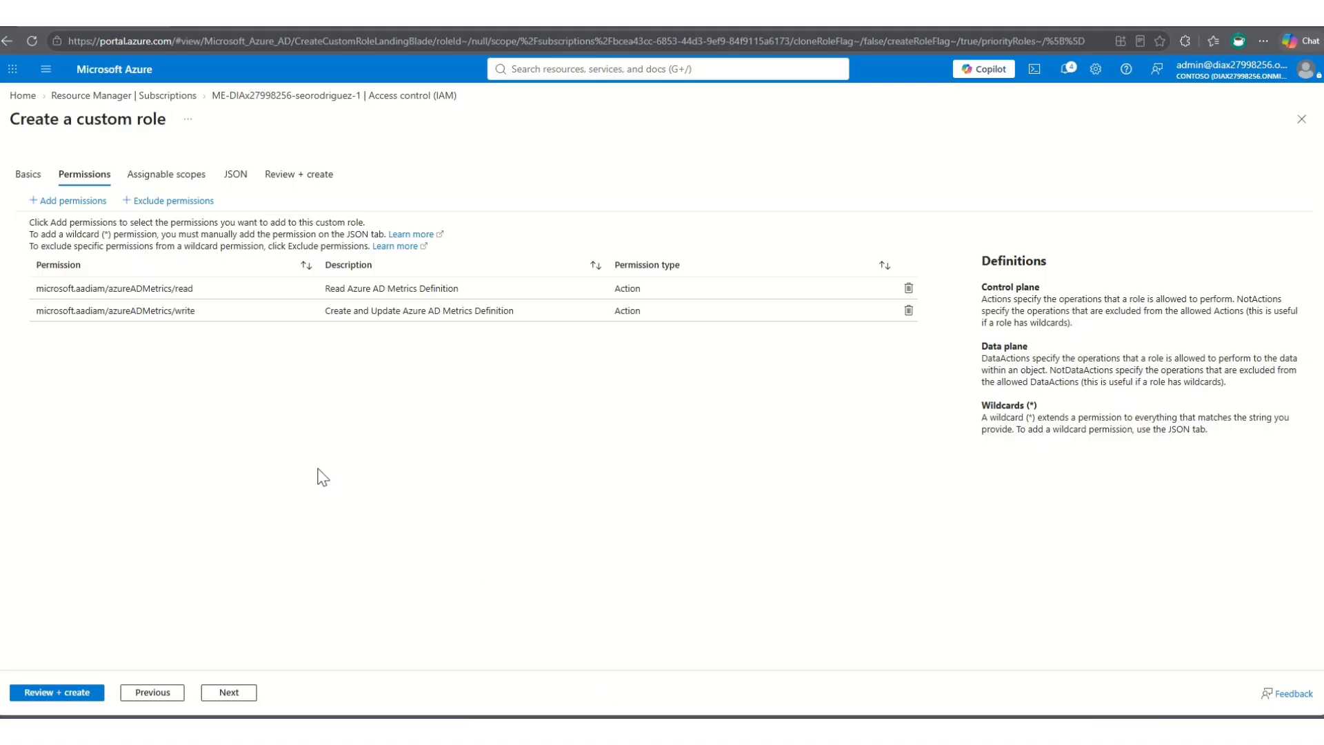
- Review the custom role's assignable scopes and JSON definition, and close the form without creating the role
{"action": "left_click", "coordinate": [235, 695]}
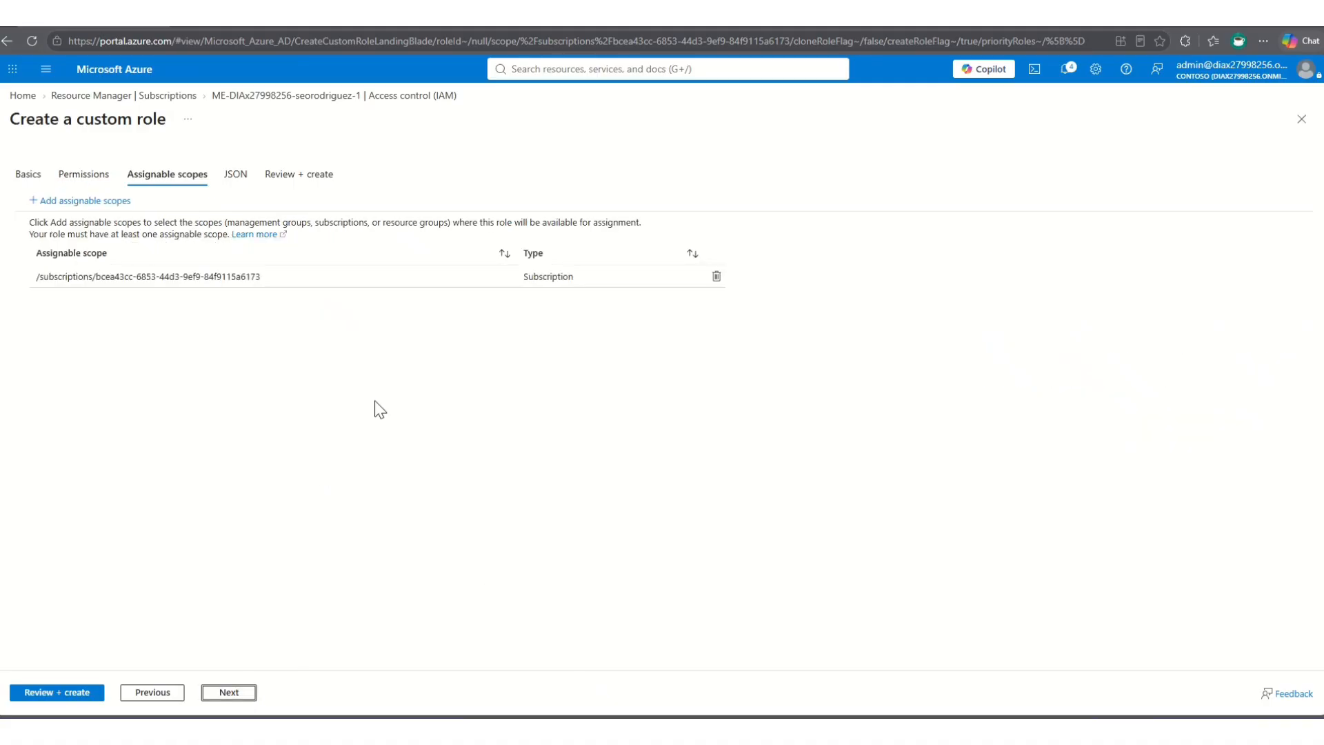
{"action": "left_click", "coordinate": [228, 693]}
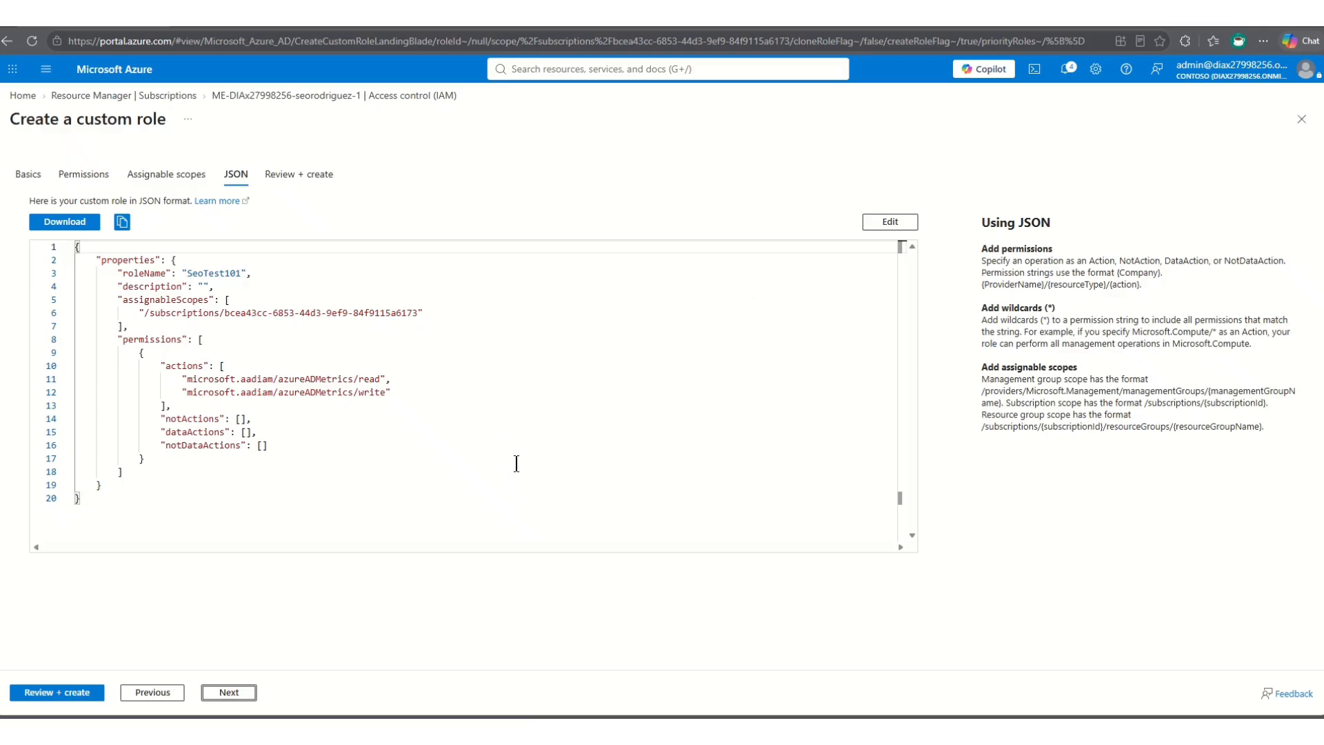
{"action": "left_click", "coordinate": [1301, 119]}
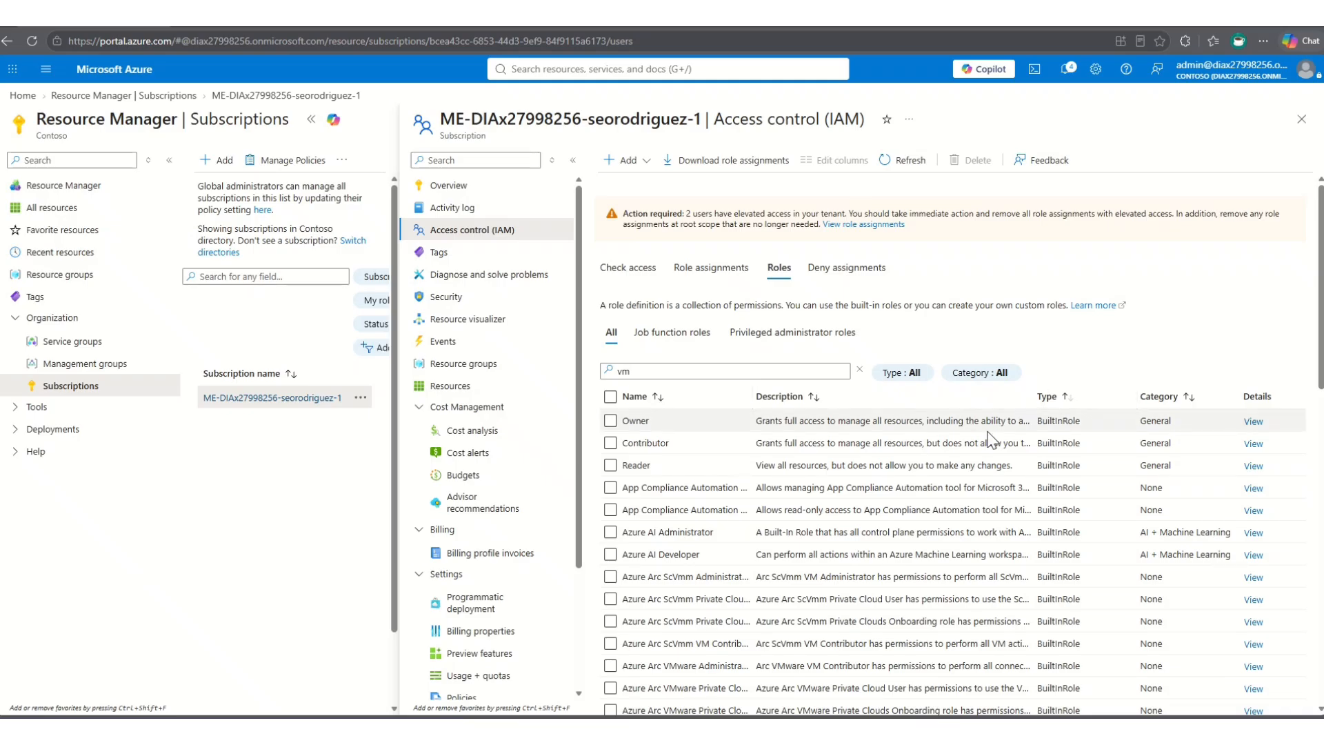
- Sort the subscription's role list by type and look through the category filter options
{"action": "left_click", "coordinate": [1067, 398]}
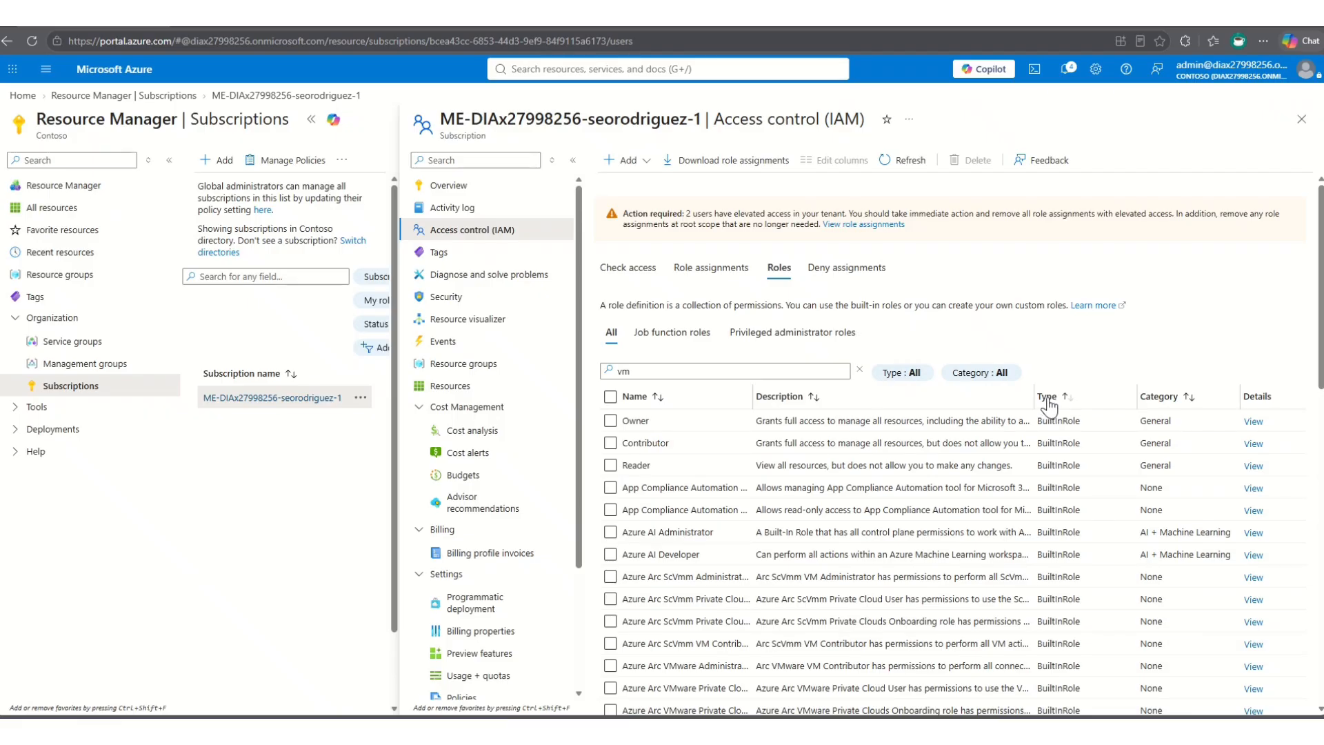
{"action": "left_click", "coordinate": [977, 376]}
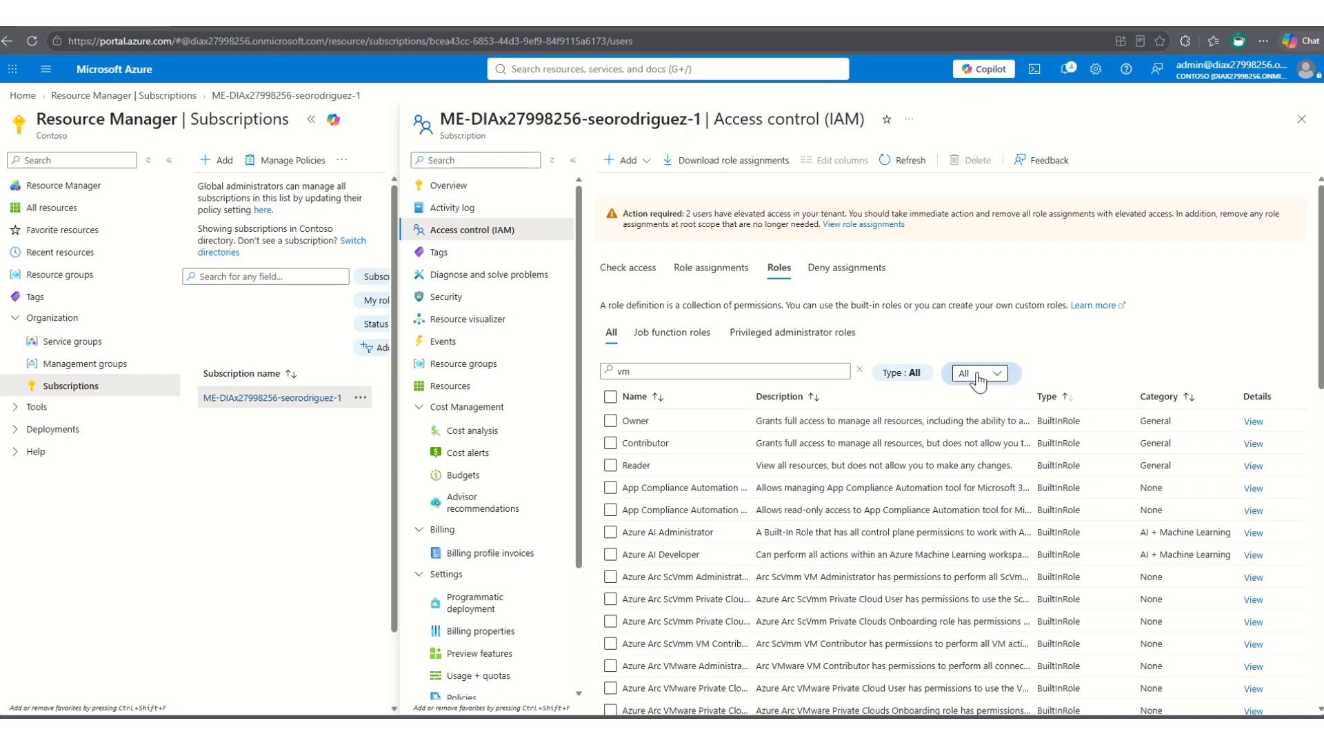
{"action": "left_click", "coordinate": [997, 376]}
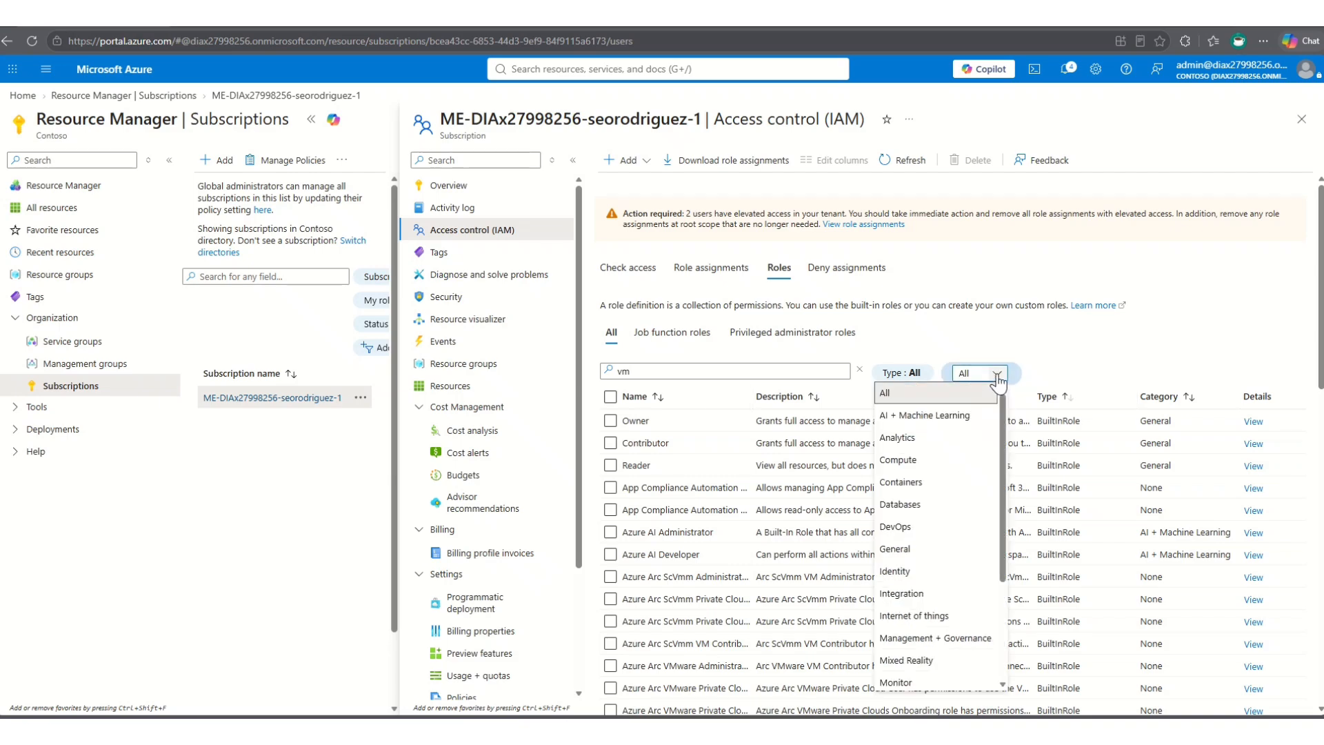
{"action": "left_click", "coordinate": [905, 374]}
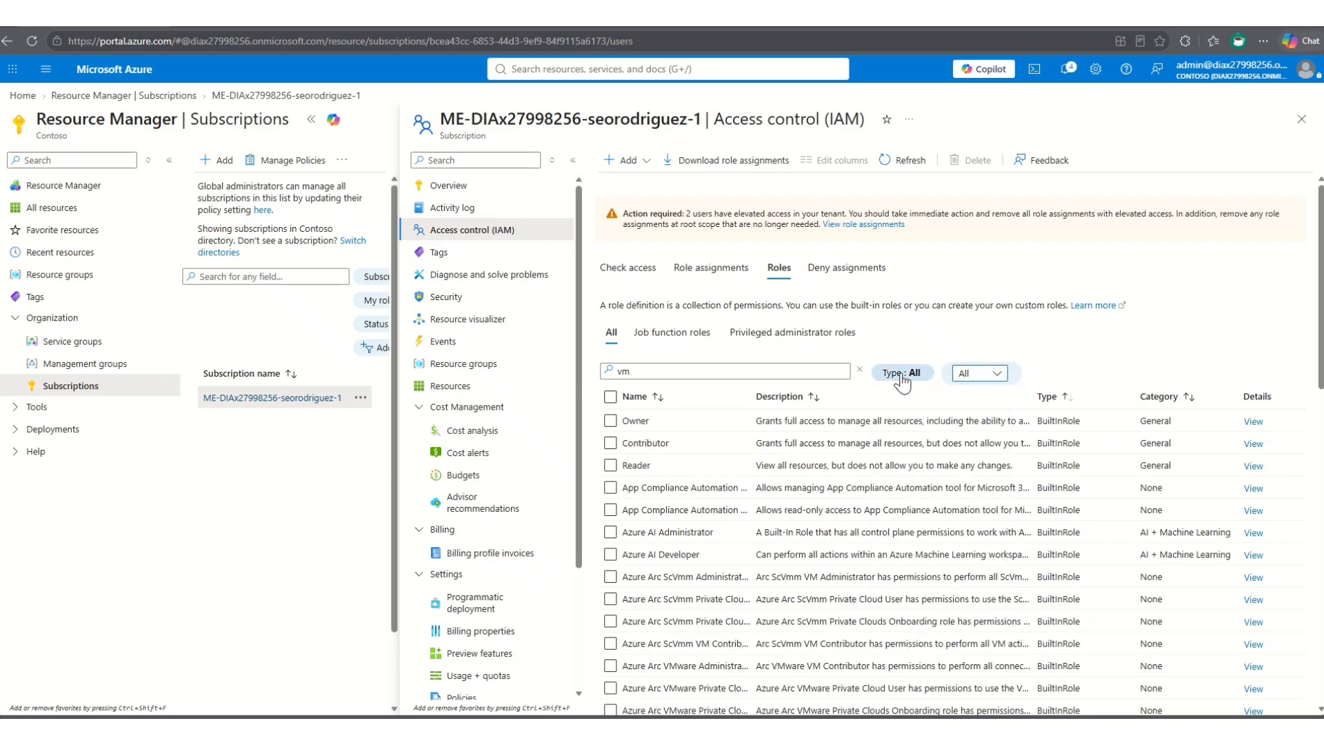
- Filter the role list by the Custom role type and reset the type filter to All
{"action": "left_click", "coordinate": [902, 377]}
{"action": "left_click", "coordinate": [907, 373]}
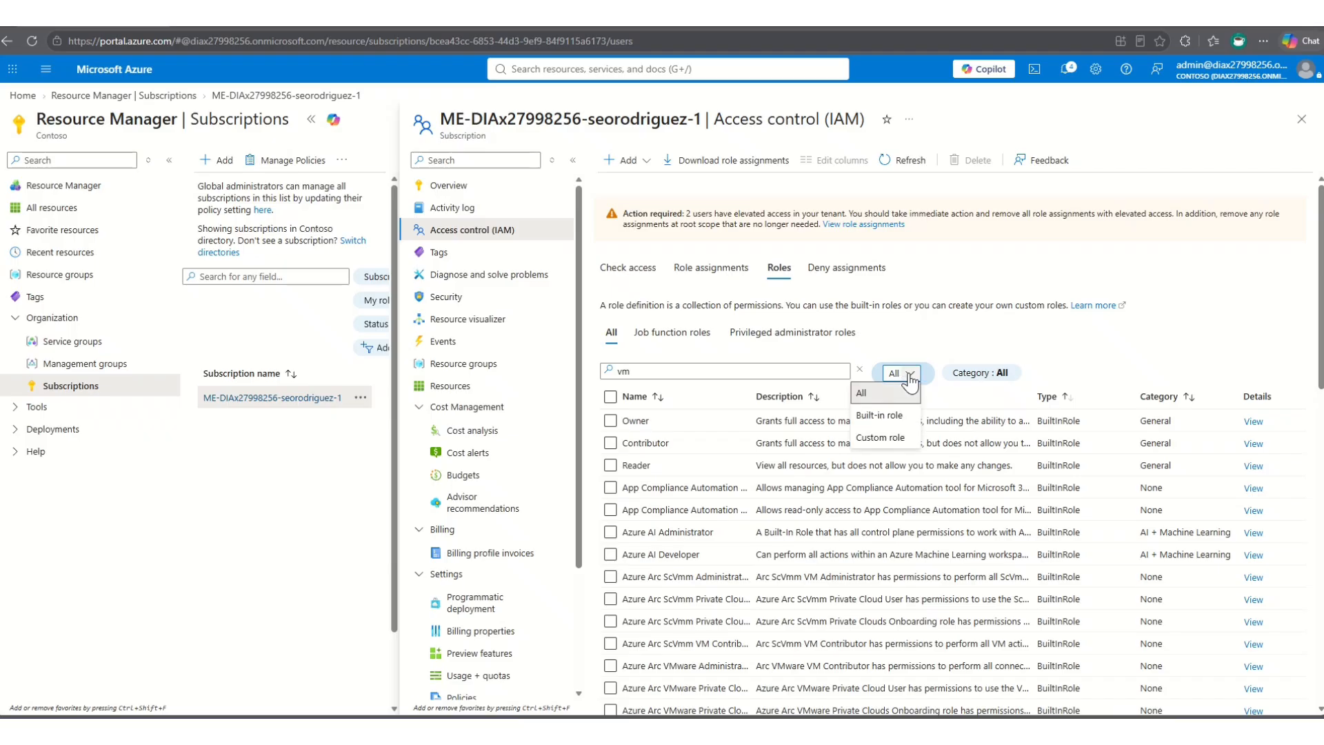
{"action": "left_click", "coordinate": [881, 437]}
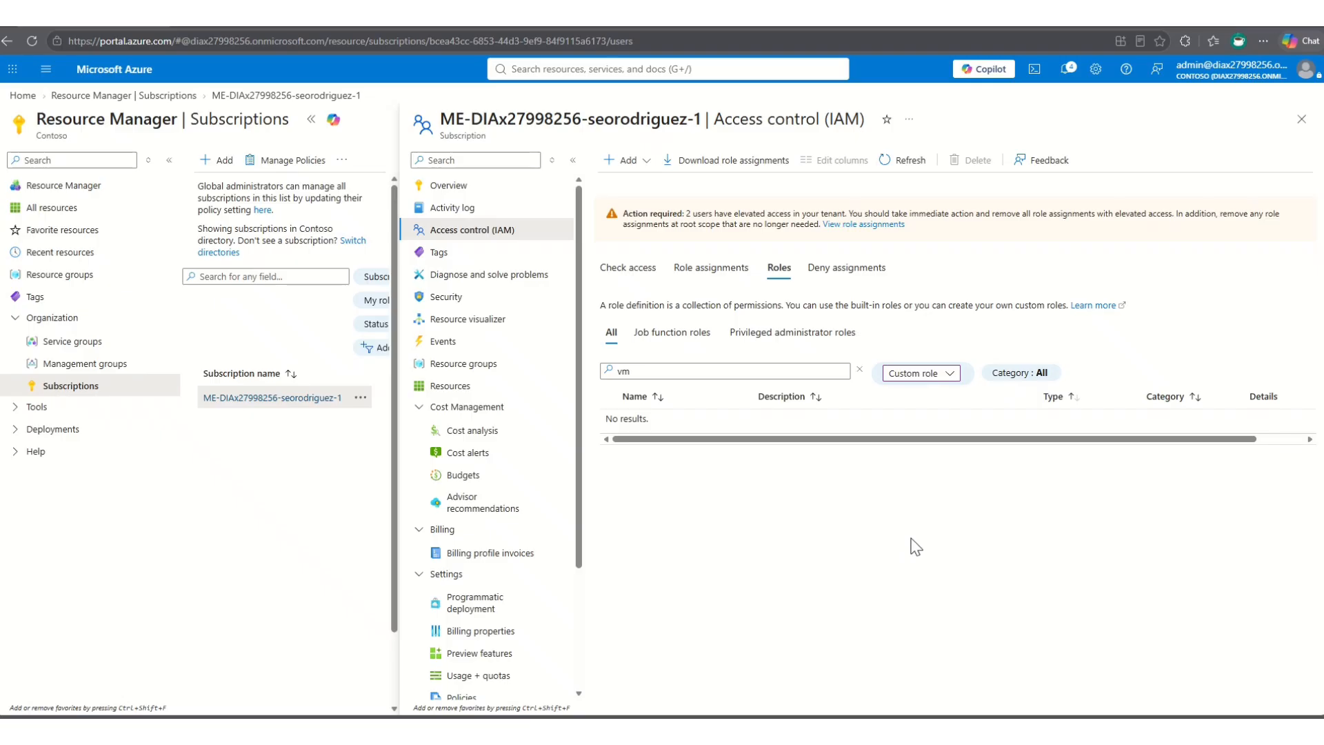
{"action": "left_click", "coordinate": [952, 376]}
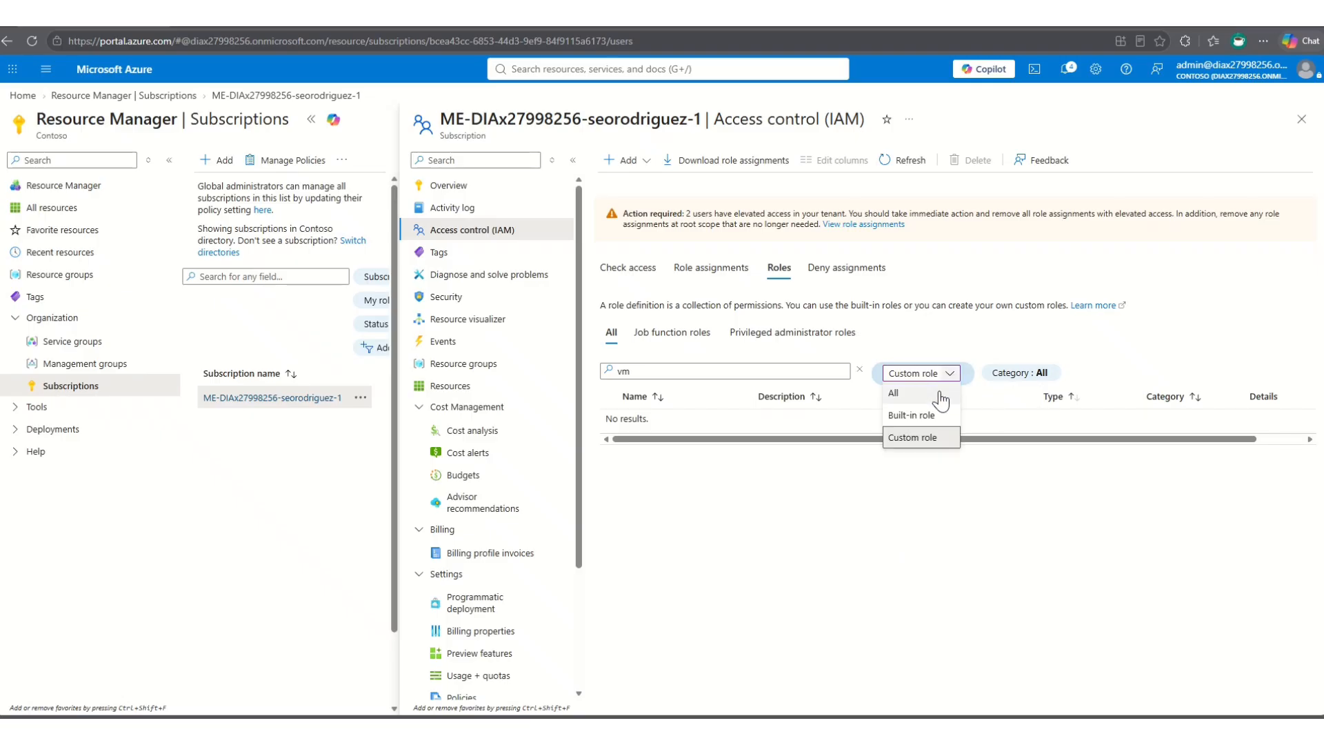
{"action": "left_click", "coordinate": [896, 394]}
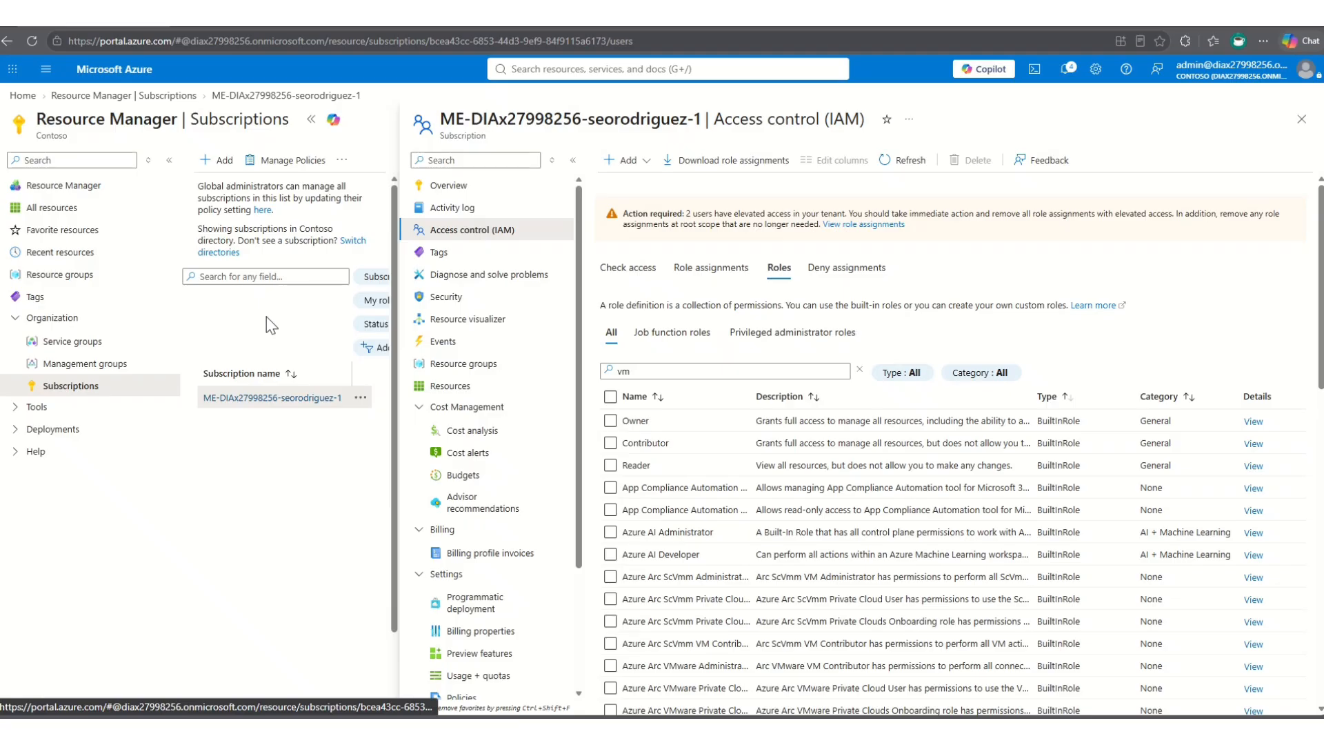
- Return to the Azure portal home page and open Microsoft Defender for Cloud
{"action": "left_click", "coordinate": [23, 95]}
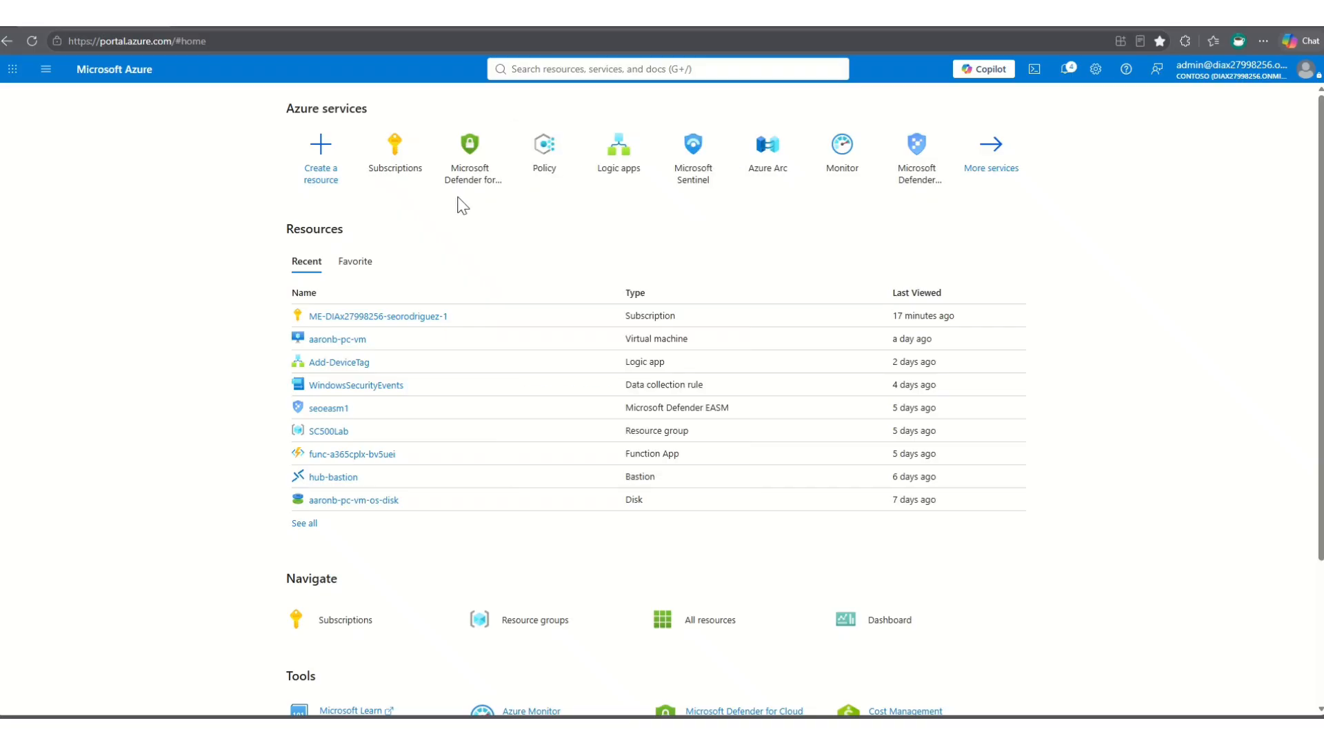
{"action": "left_click", "coordinate": [475, 169]}
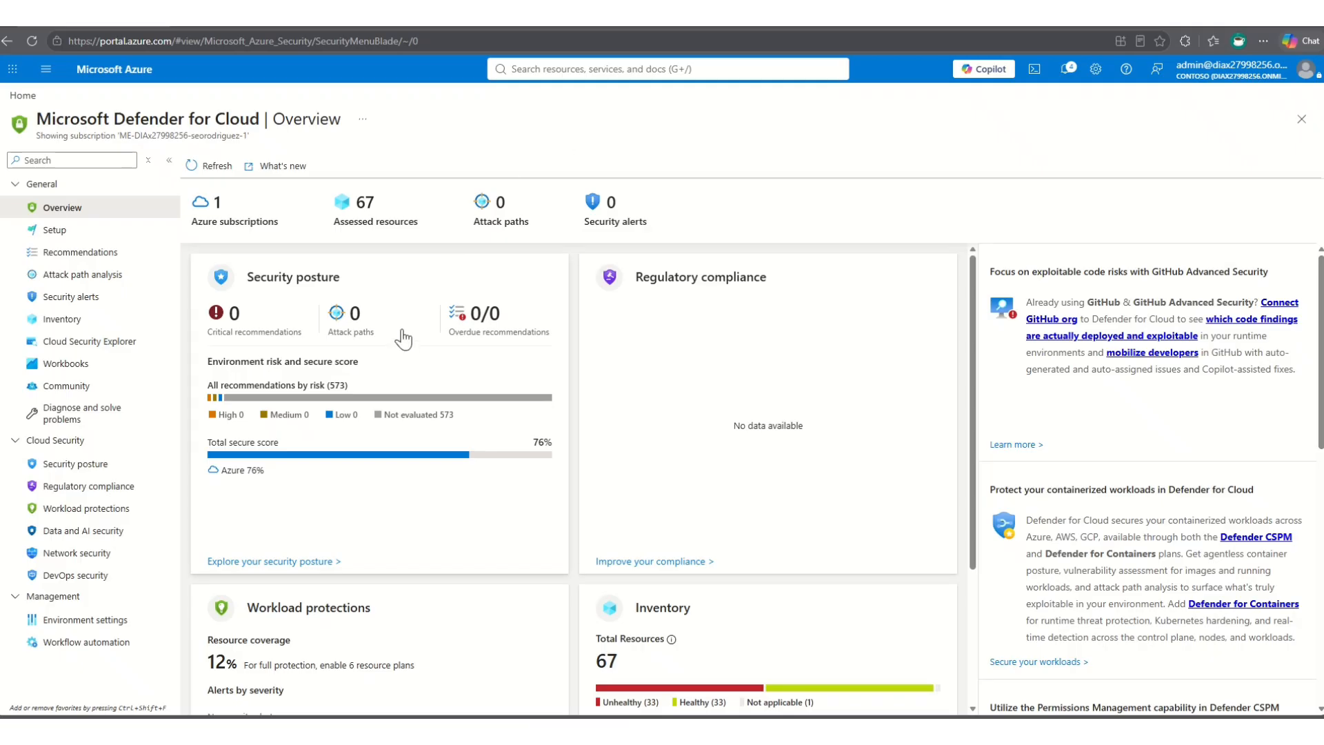
- Look over the Defender for Cloud overview, then expand Tenant Root Group in the environment settings
{"action": "scroll", "coordinate": [406, 344], "scroll_direction": "down", "scroll_amount": 3}
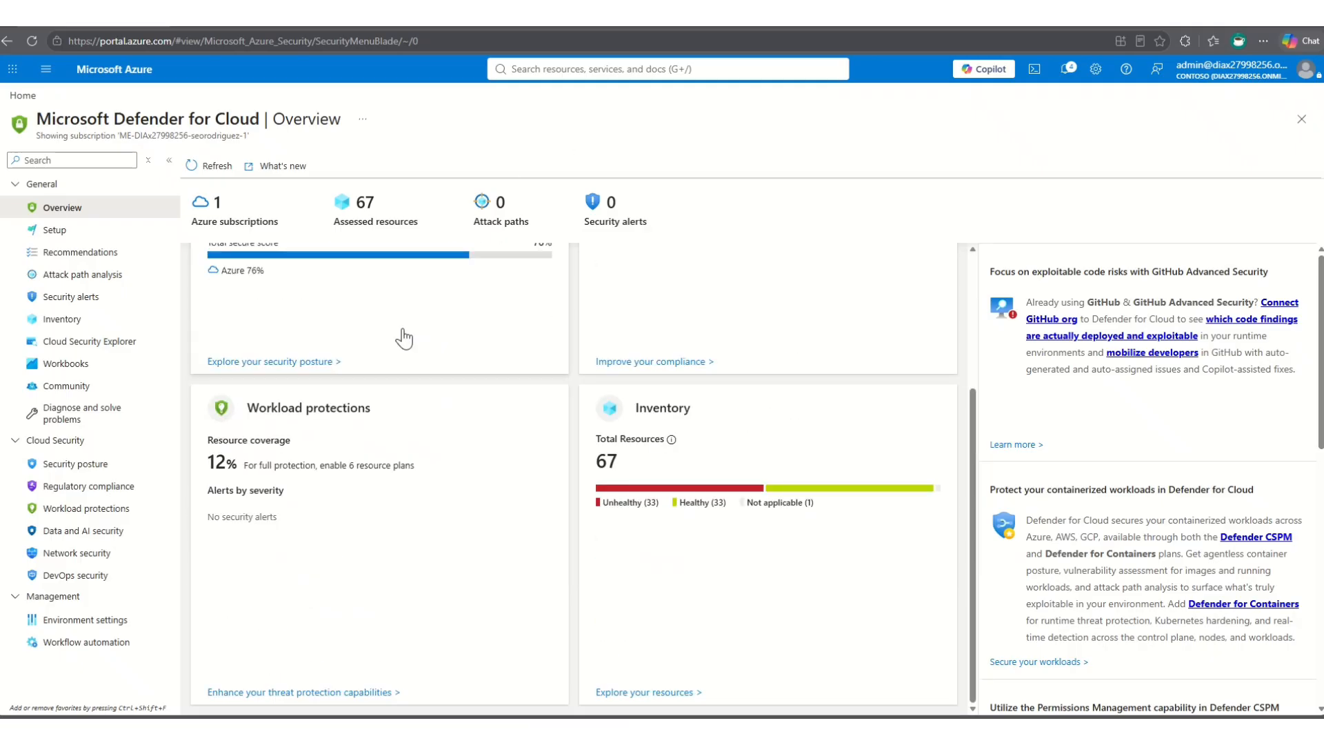
{"action": "scroll", "coordinate": [405, 338], "scroll_direction": "up", "scroll_amount": 3}
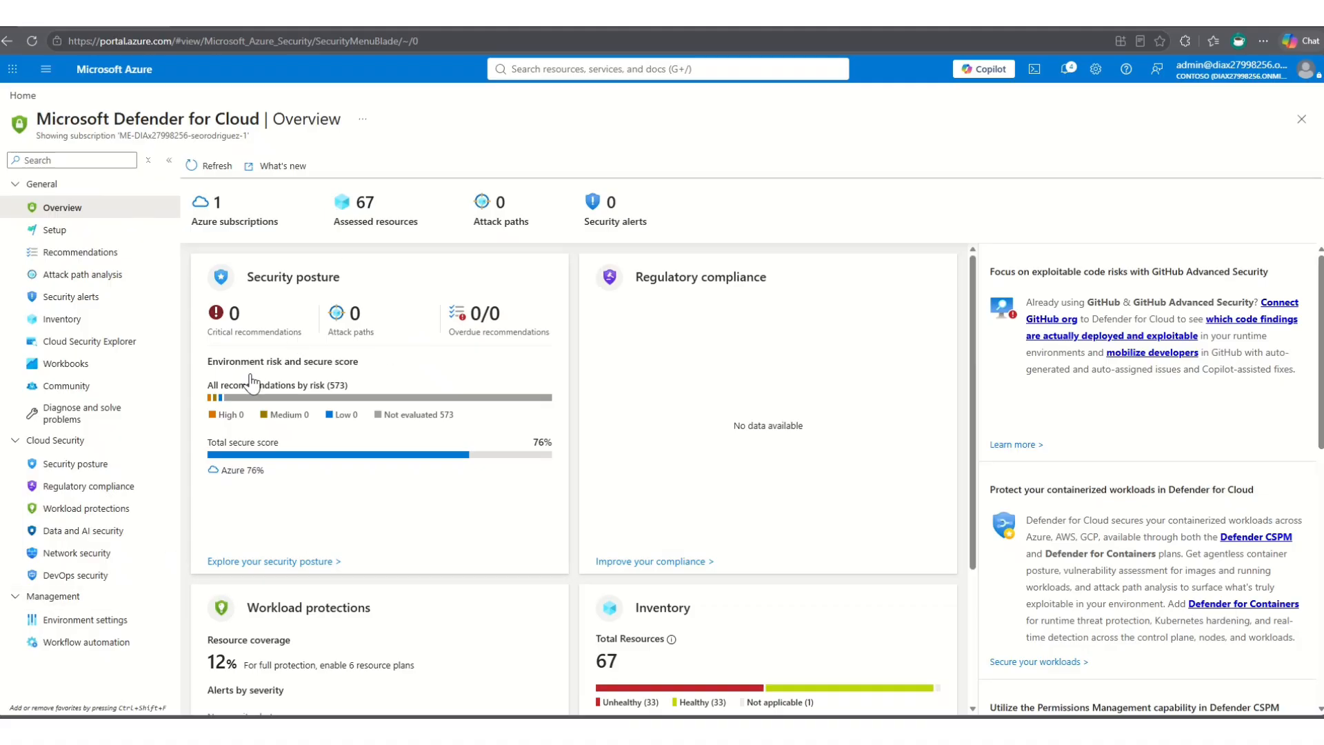
{"action": "left_click", "coordinate": [98, 630]}
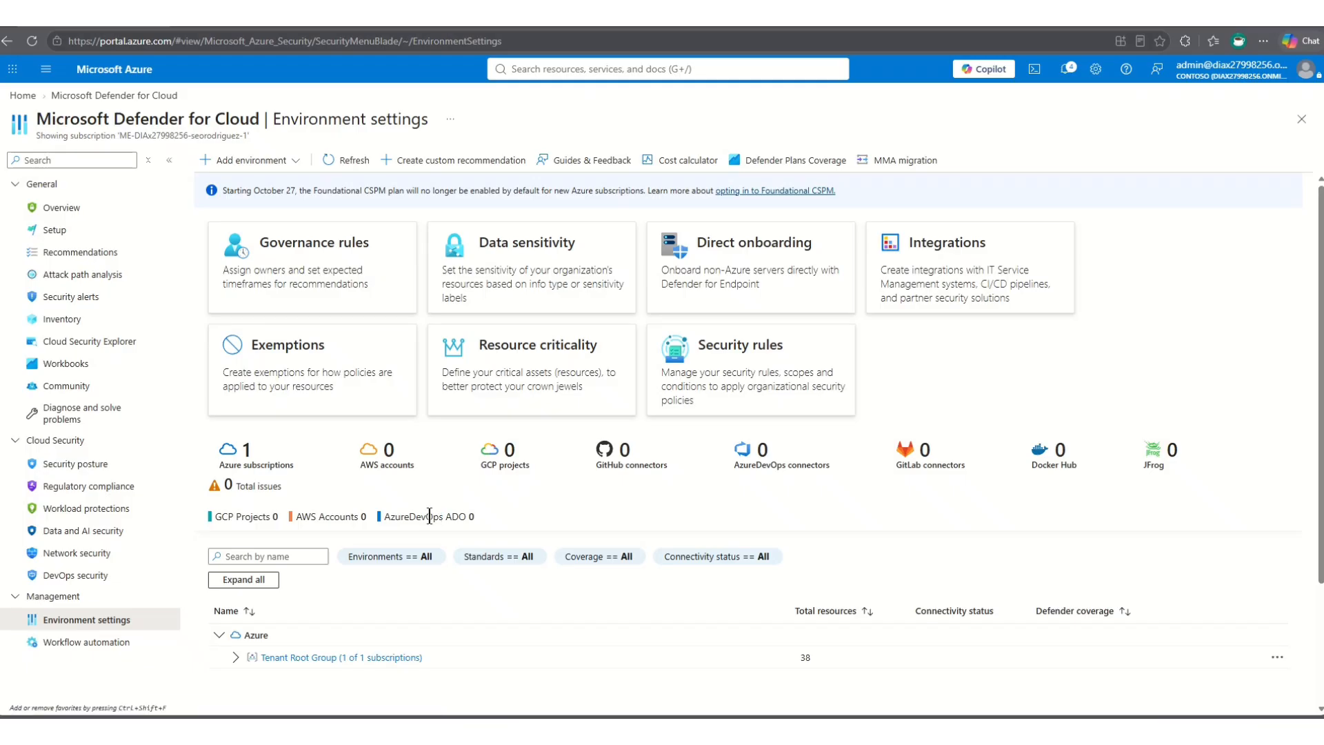
{"action": "scroll", "coordinate": [343, 606], "scroll_direction": "down", "scroll_amount": 2}
{"action": "left_click", "coordinate": [235, 518]}
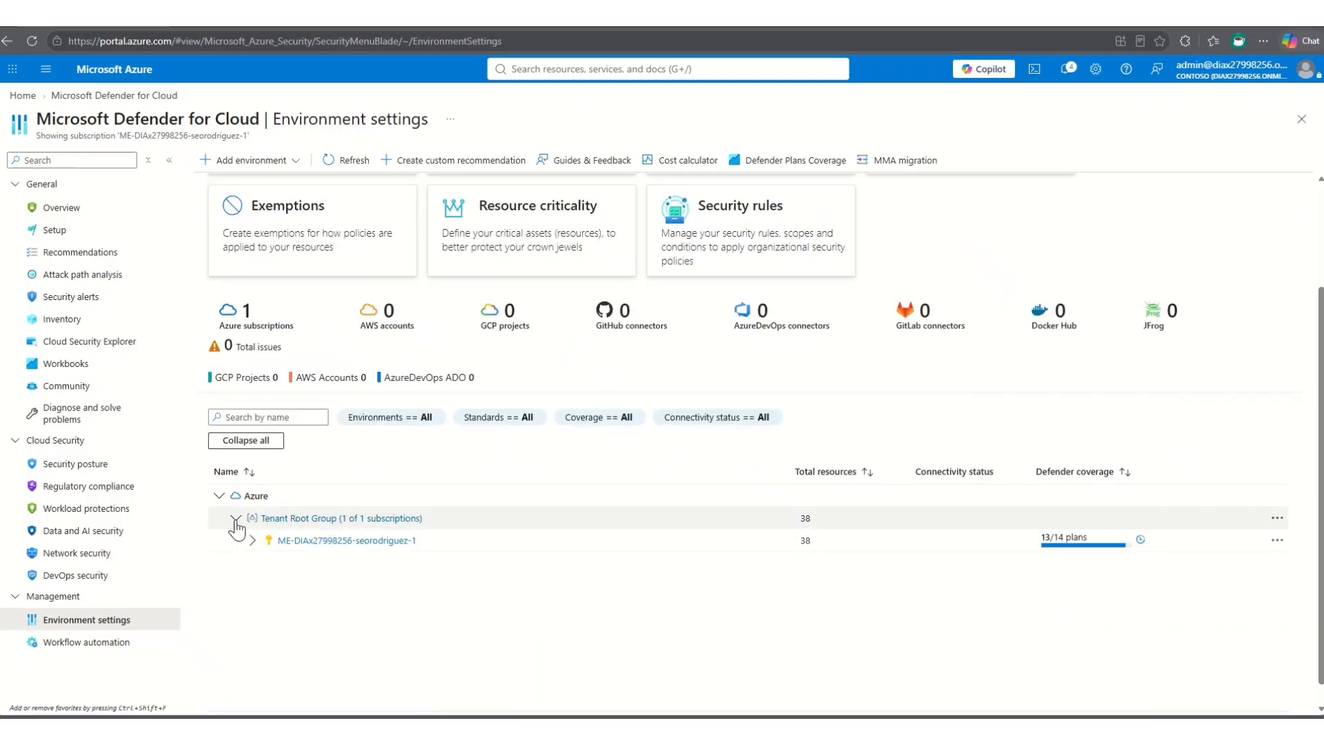
- Open the subscription's Defender plans and review the CSPM and Cloud Workload Protection plans
{"action": "left_click", "coordinate": [335, 542]}
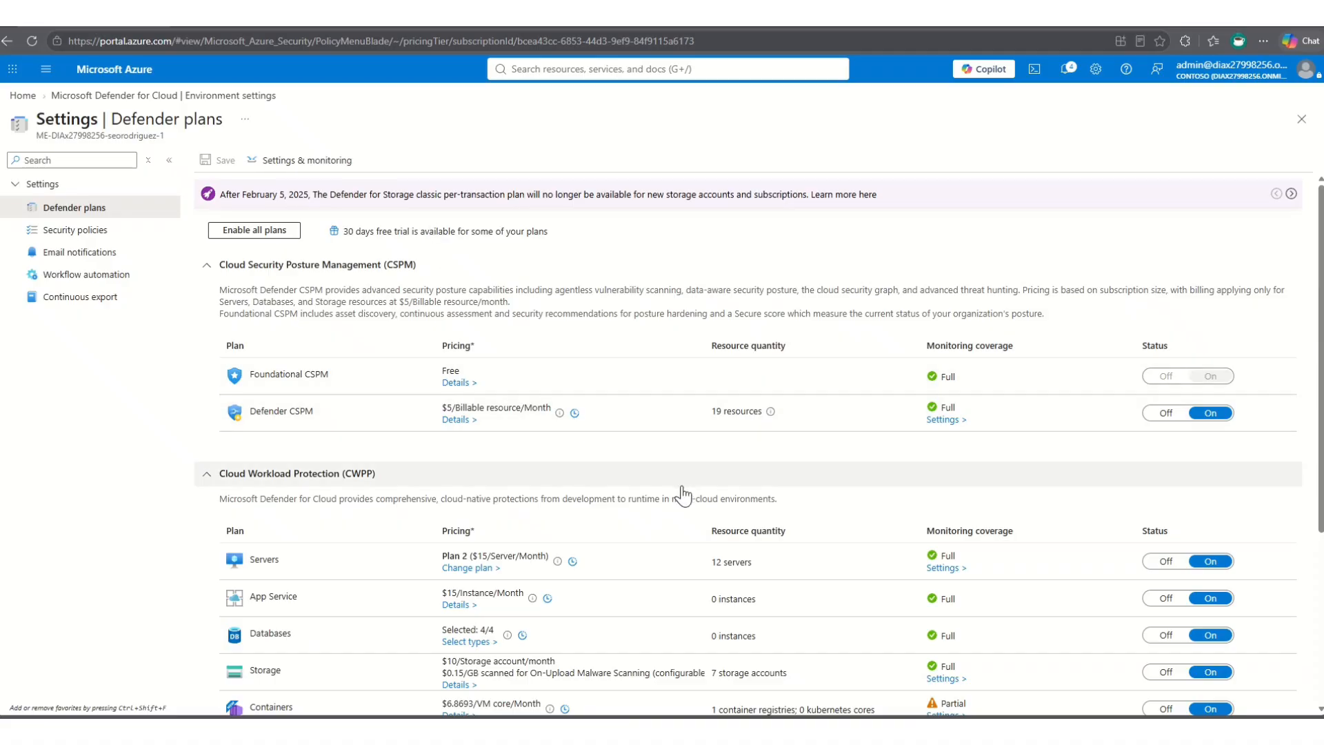
{"action": "scroll", "coordinate": [683, 494], "scroll_direction": "down", "scroll_amount": 4}
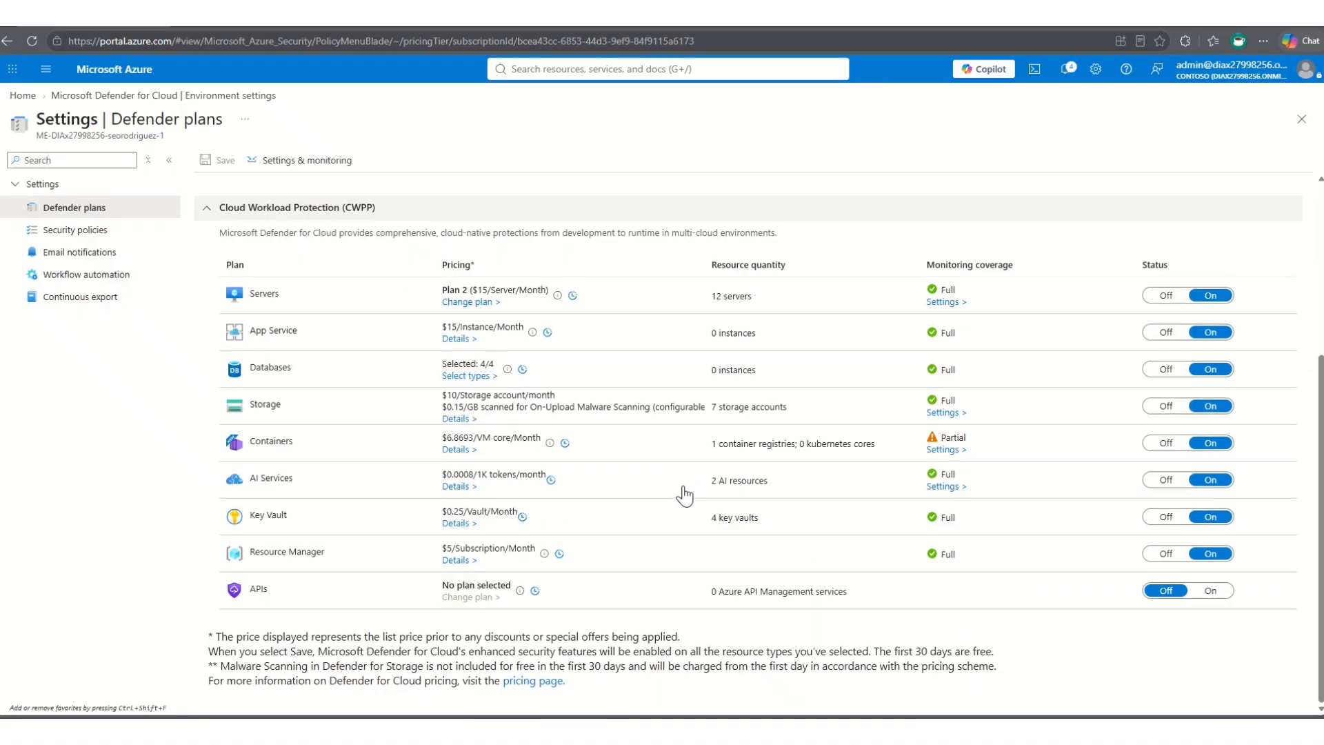
{"action": "scroll", "coordinate": [684, 494], "scroll_direction": "up", "scroll_amount": 2}
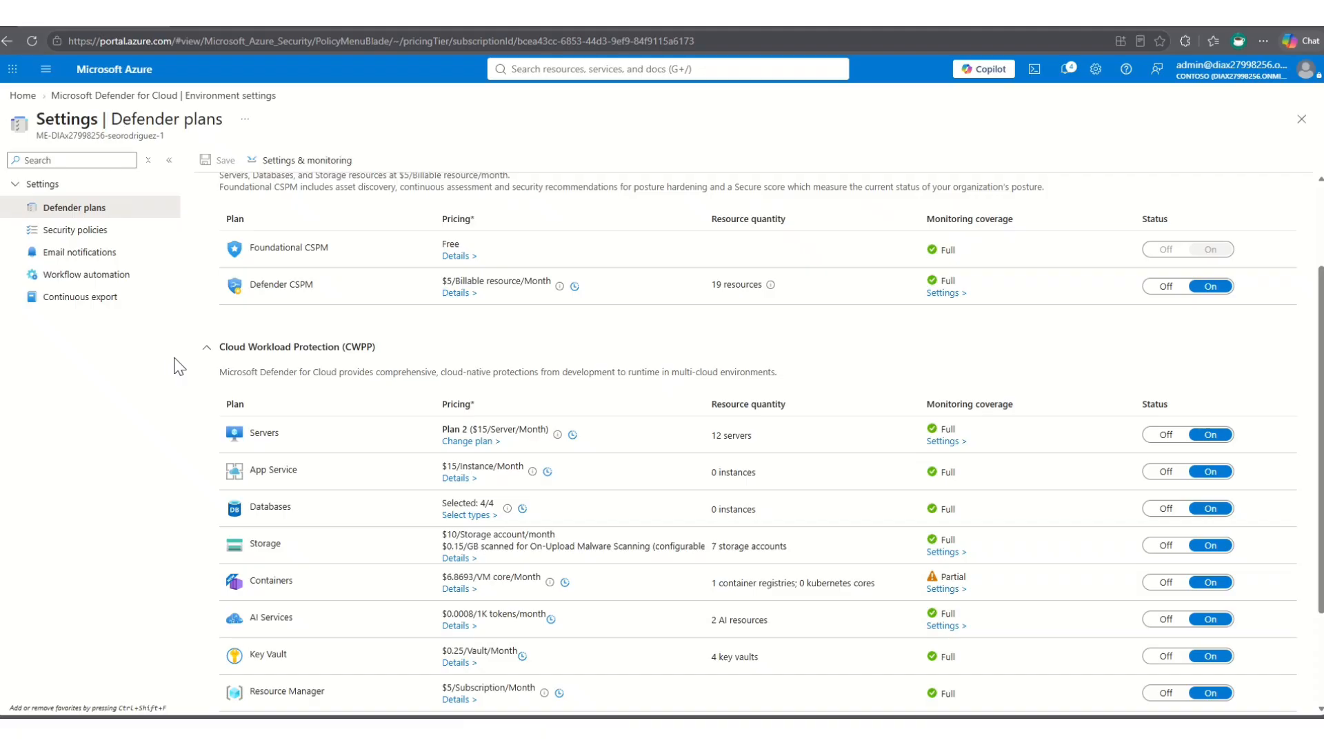
- Return to Defender for Cloud, open its Recommendations page and close the introductory tour
{"action": "left_click", "coordinate": [144, 98]}
{"action": "left_click", "coordinate": [95, 254]}
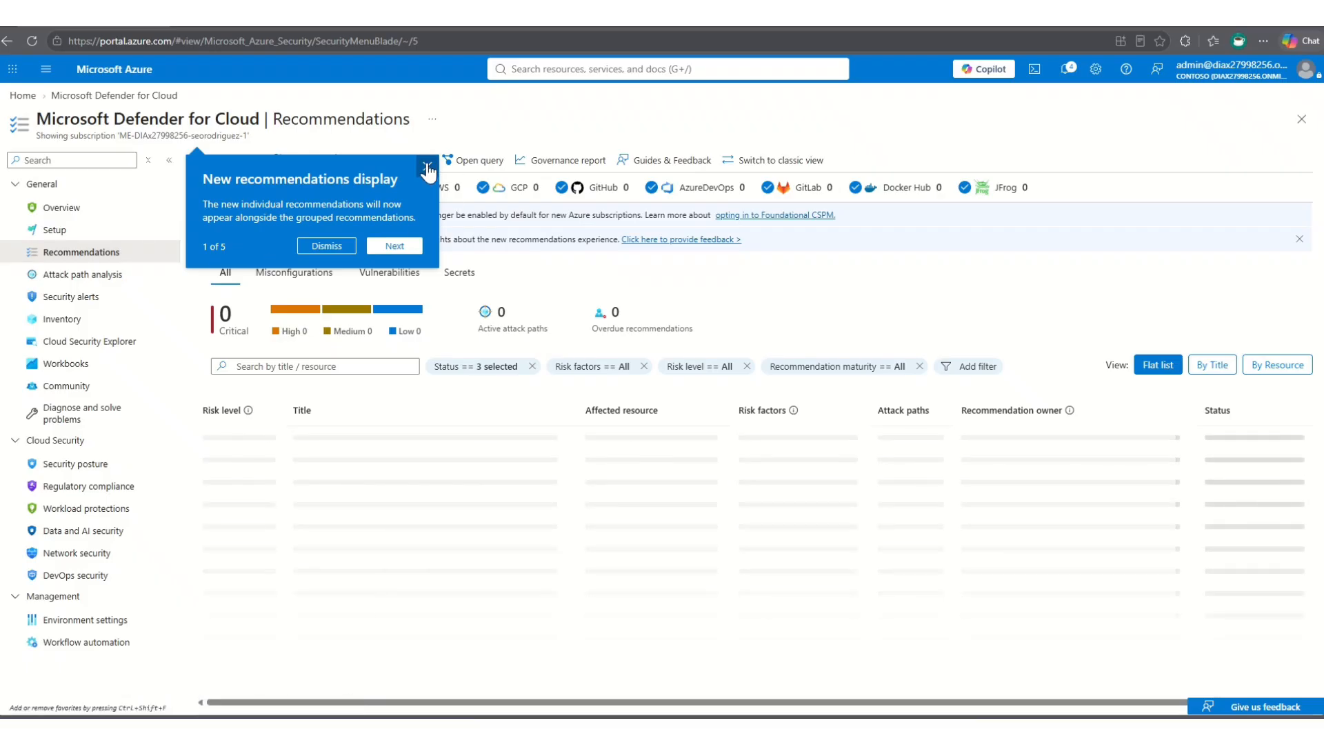
{"action": "left_click", "coordinate": [428, 167]}
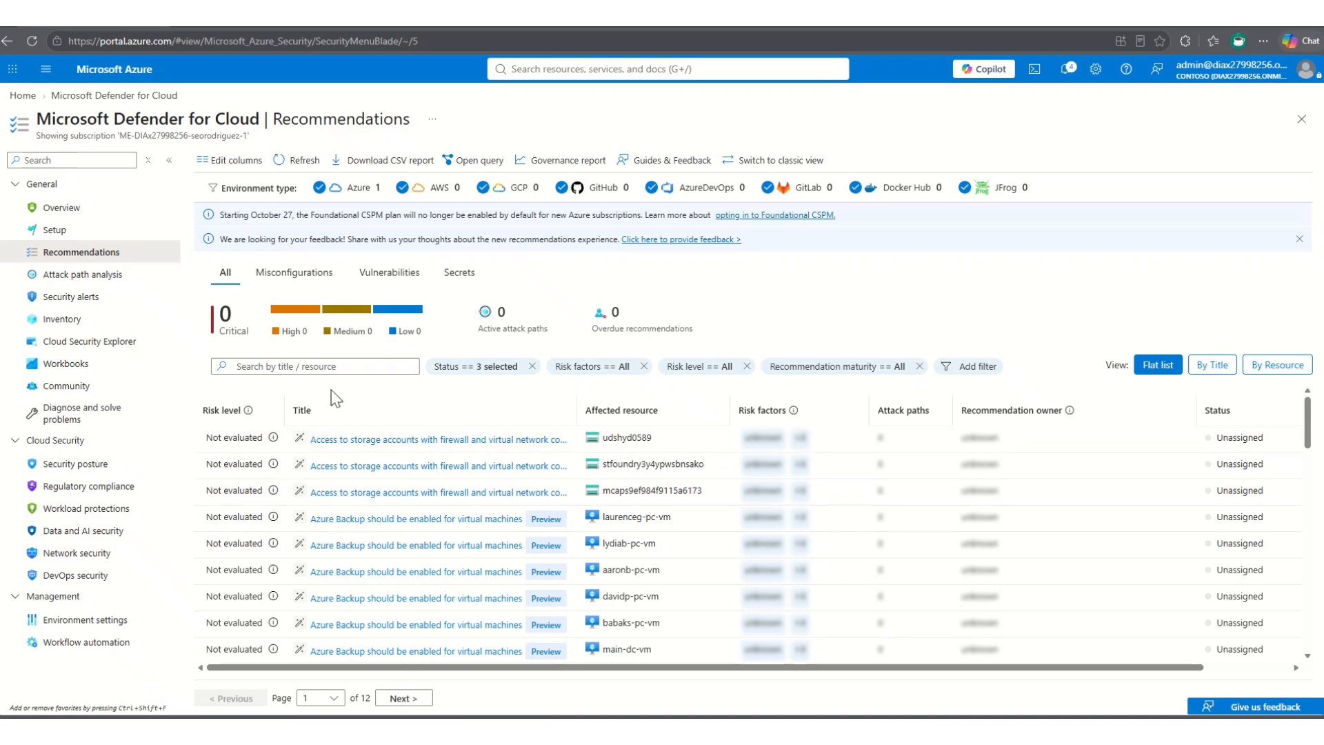
- Search the recommendations for "Remove unused role assignments for subscription Owners" and clear the search
{"action": "left_click", "coordinate": [330, 367]}
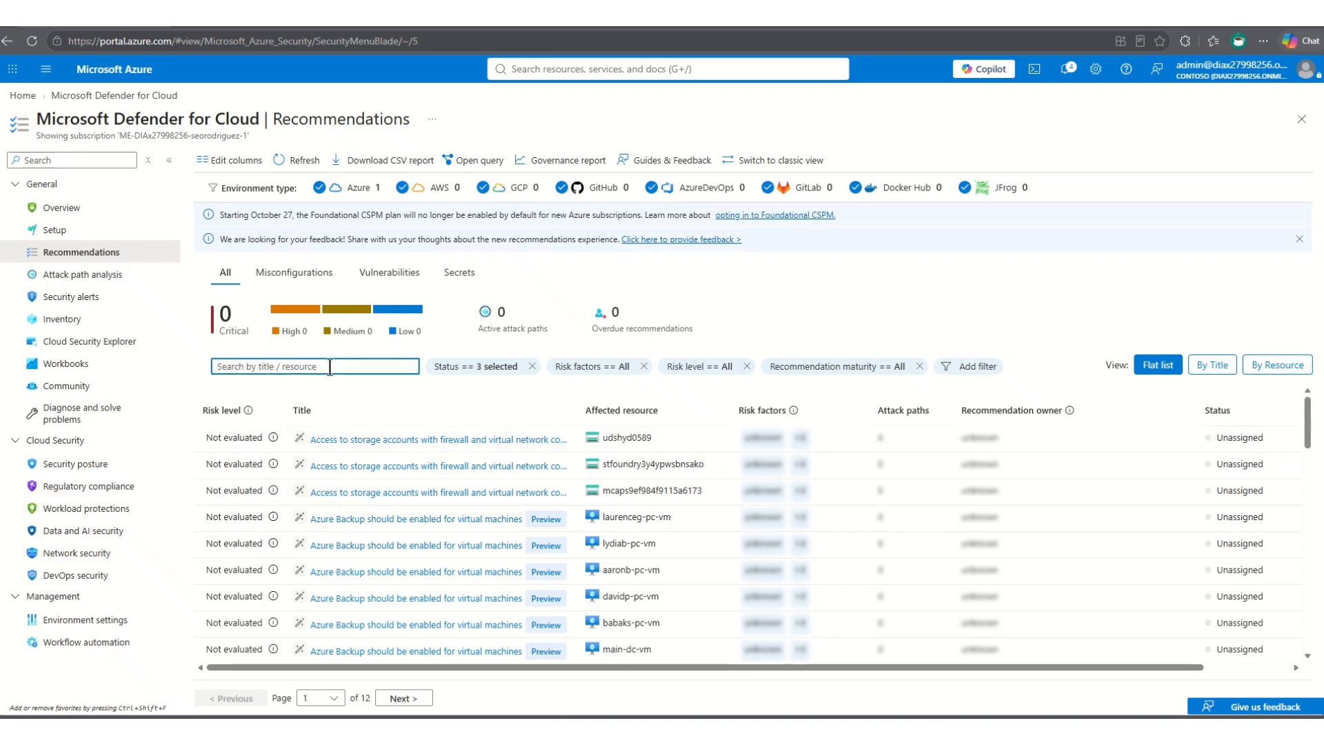
{"action": "right_click", "coordinate": [329, 367]}
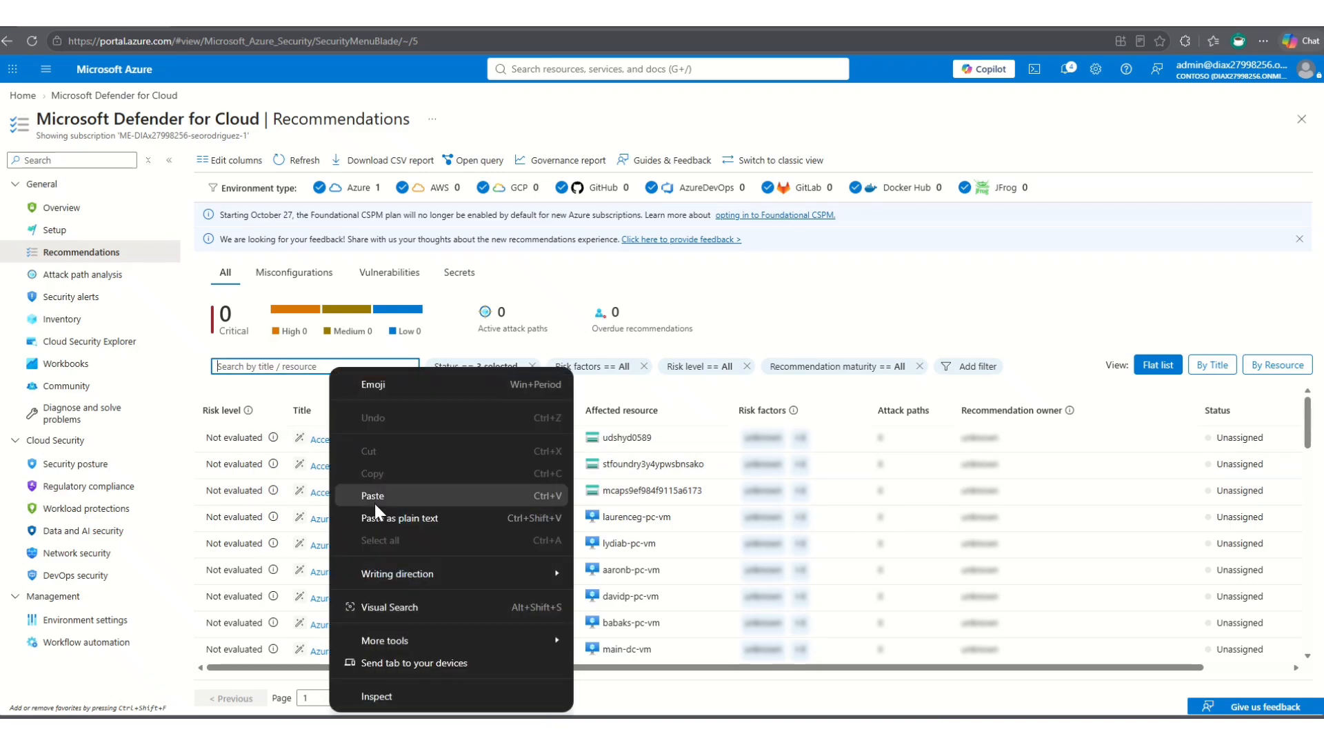
{"action": "left_click", "coordinate": [375, 495]}
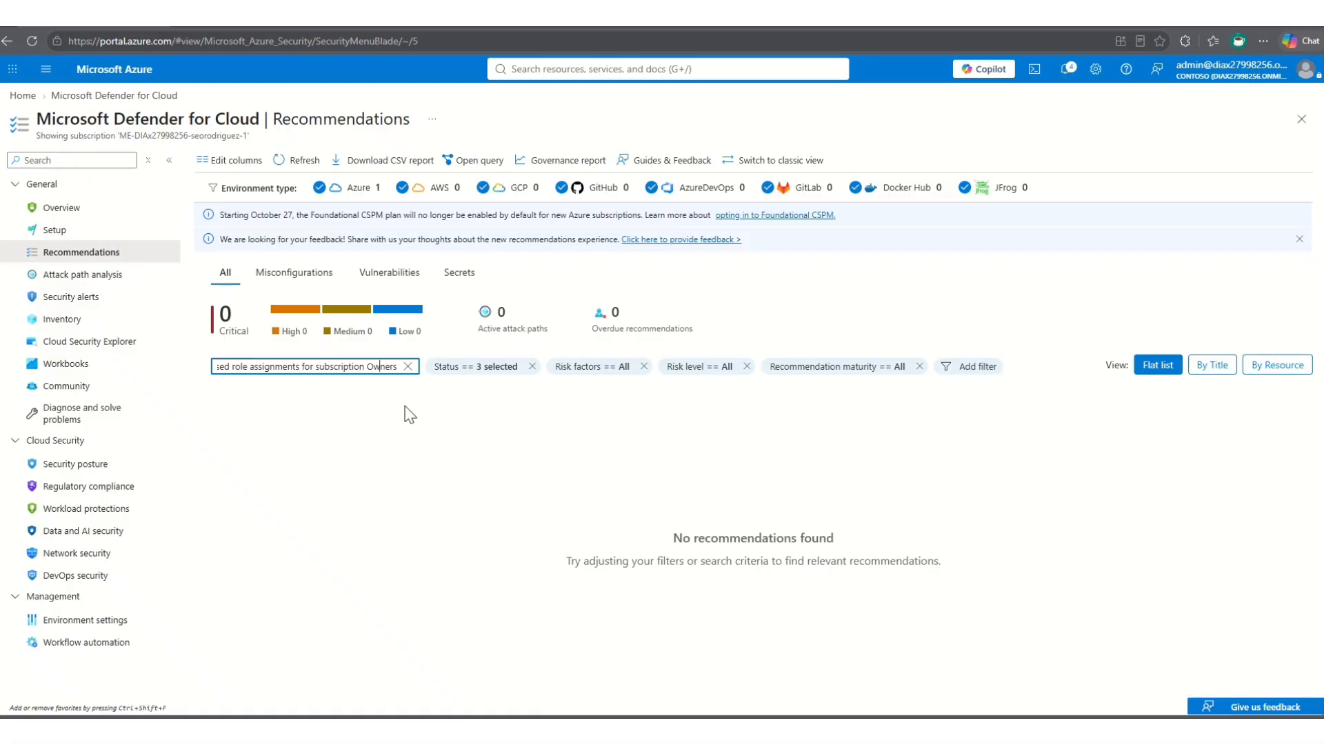
{"action": "key", "text": "Left"}
{"action": "key", "text": "Left"}
{"action": "key", "text": "Left"}
{"action": "key", "text": "Left"}
{"action": "key", "text": "Left"}
{"action": "key", "text": "Left"}
{"action": "key", "text": "Left"}
{"action": "key", "text": "Left"}
{"action": "key", "text": "Left"}
{"action": "key", "text": "Left"}
{"action": "key", "text": "Left"}
{"action": "key", "text": "Left"}
{"action": "key", "text": "Left"}
{"action": "key", "text": "Left"}
{"action": "key", "text": "Left"}
{"action": "key", "text": "Left"}
{"action": "key", "text": "Left"}
{"action": "key", "text": "Left"}
{"action": "key", "text": "Left"}
{"action": "key", "text": "Left"}
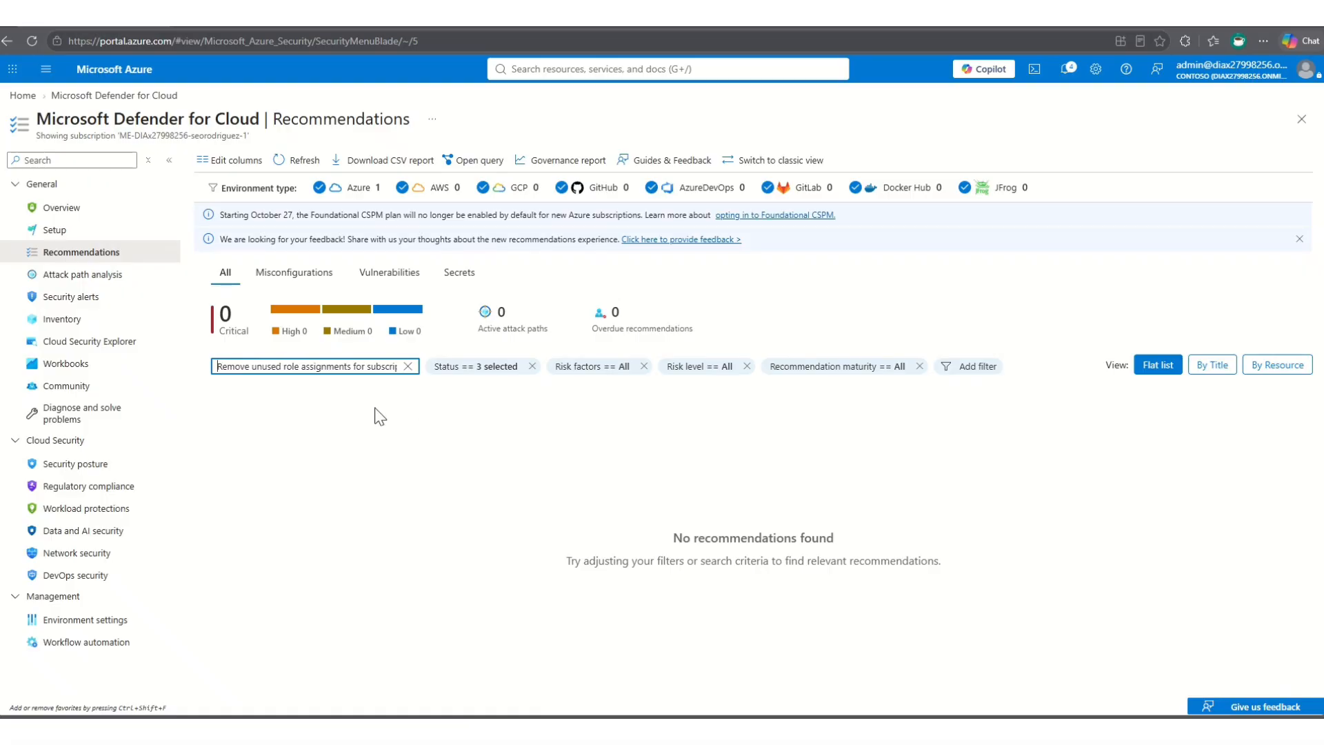
{"action": "left_click", "coordinate": [408, 367]}
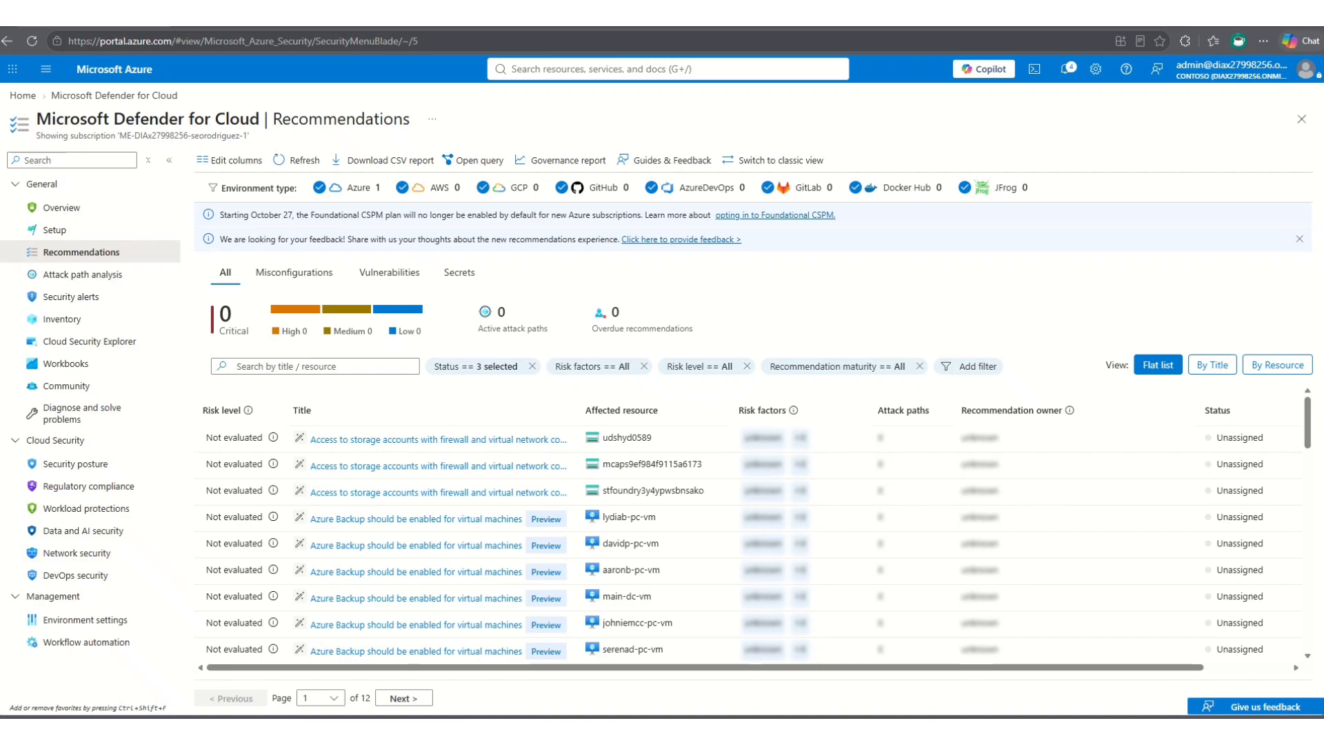
- Search the recommendations for "over-provisioned" and clear the search
{"action": "left_click", "coordinate": [381, 372]}
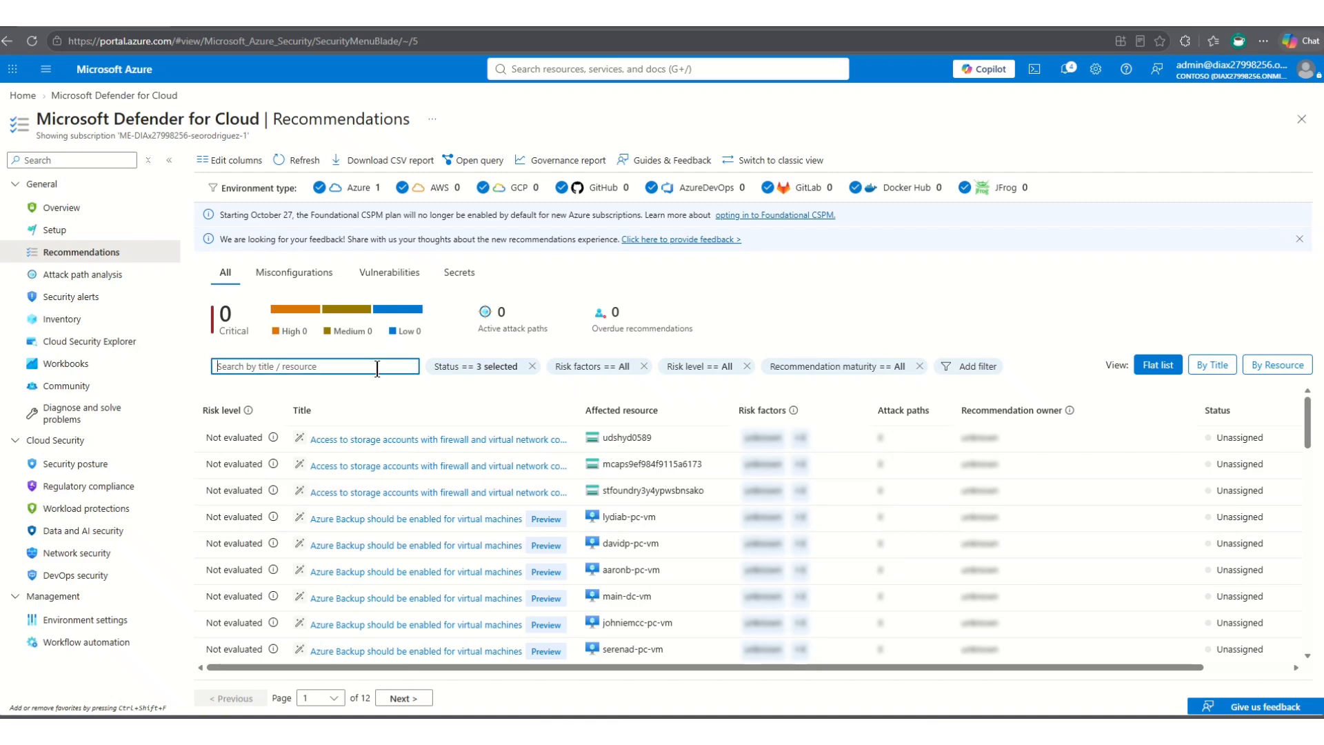
{"action": "right_click", "coordinate": [379, 371]}
{"action": "left_click", "coordinate": [419, 498]}
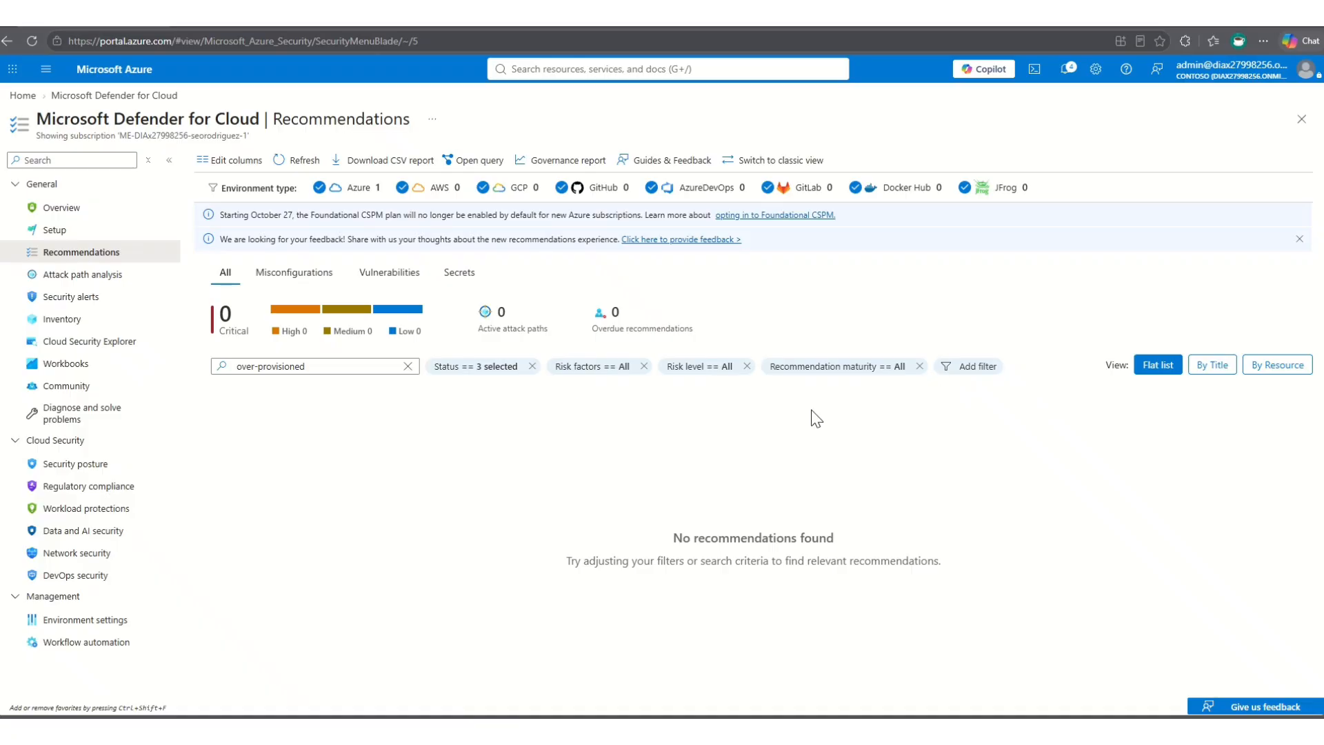
{"action": "left_click", "coordinate": [408, 366]}
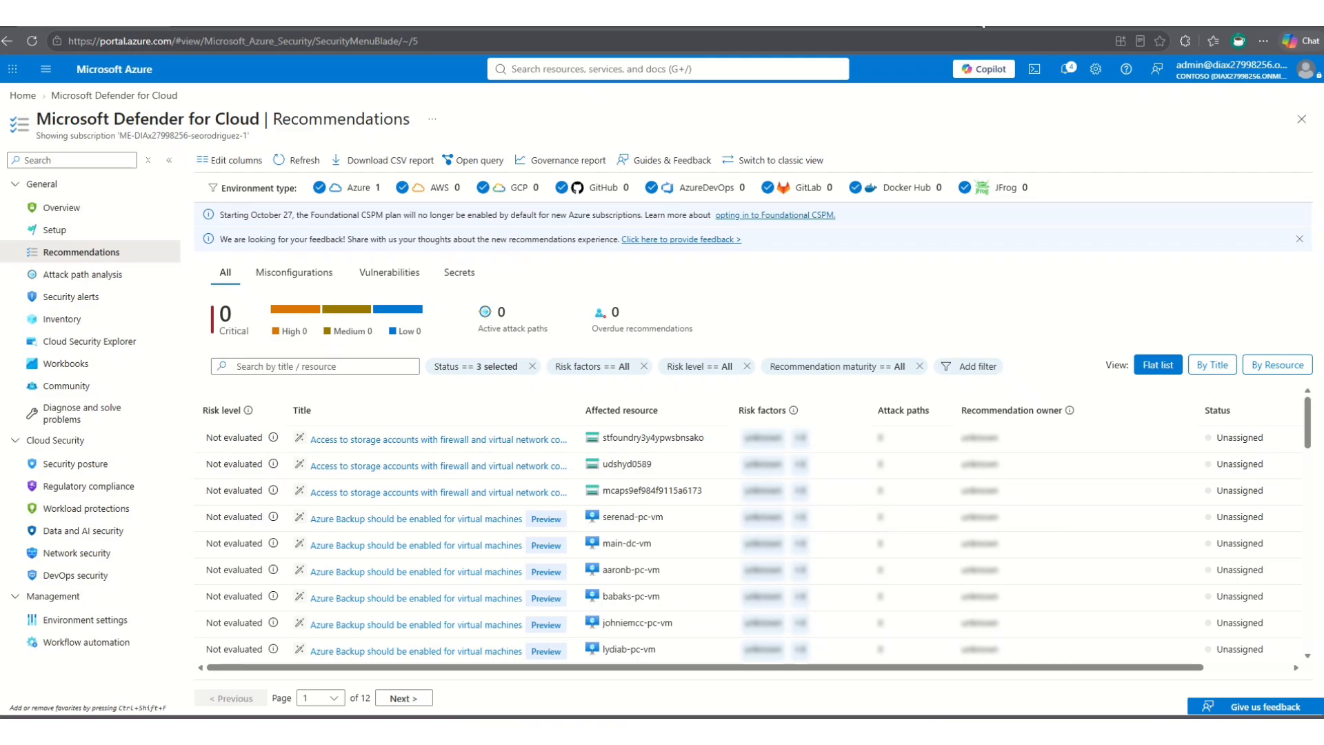
- Go to the Azure portal home page, search for Azure Advisor and open the Advisor service
{"action": "left_click", "coordinate": [20, 100]}
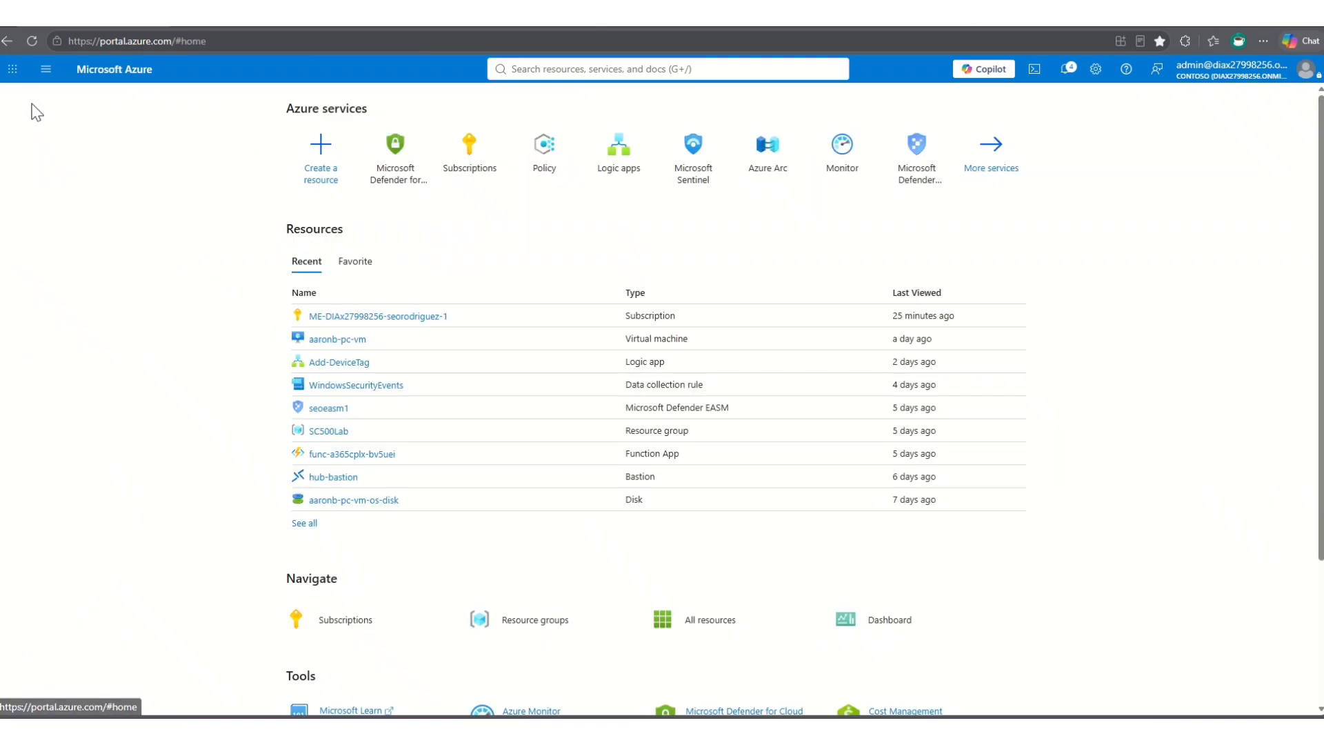
{"action": "left_click", "coordinate": [545, 67]}
{"action": "type", "text": "a"}
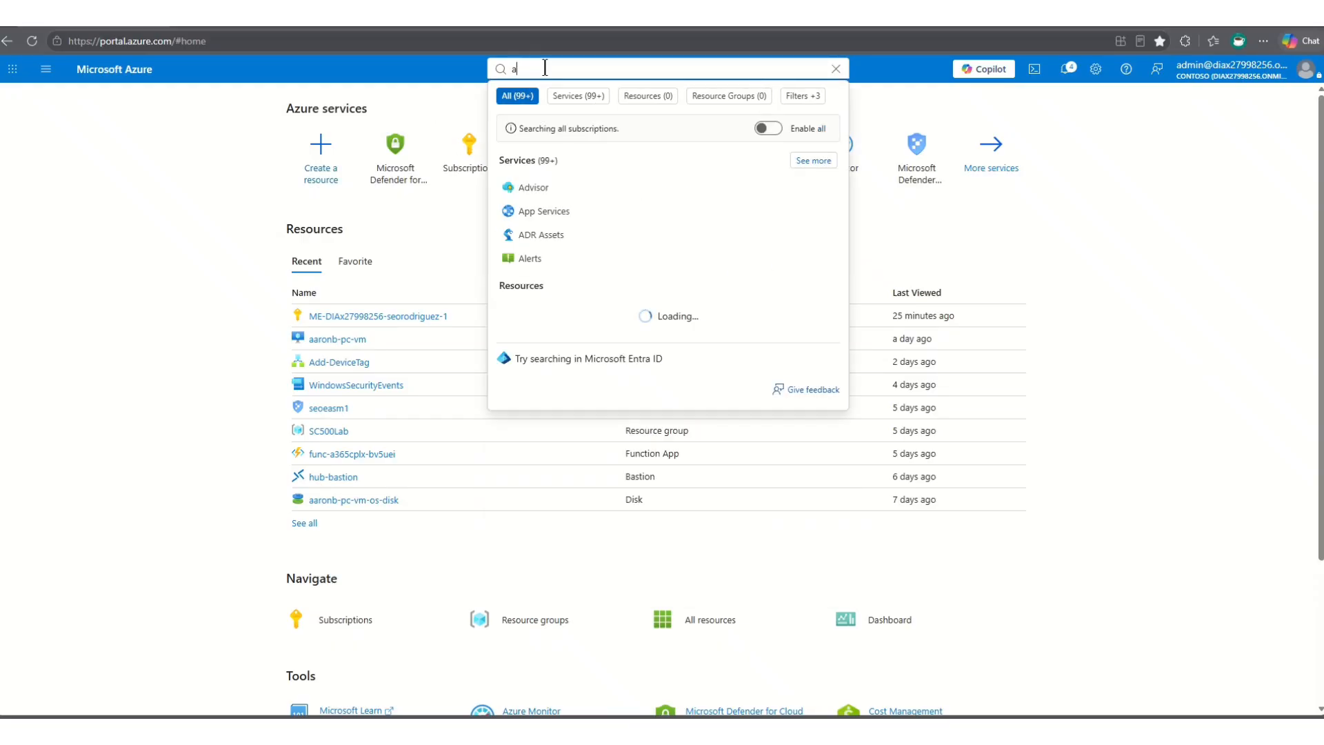
{"action": "type", "text": "zure advi"}
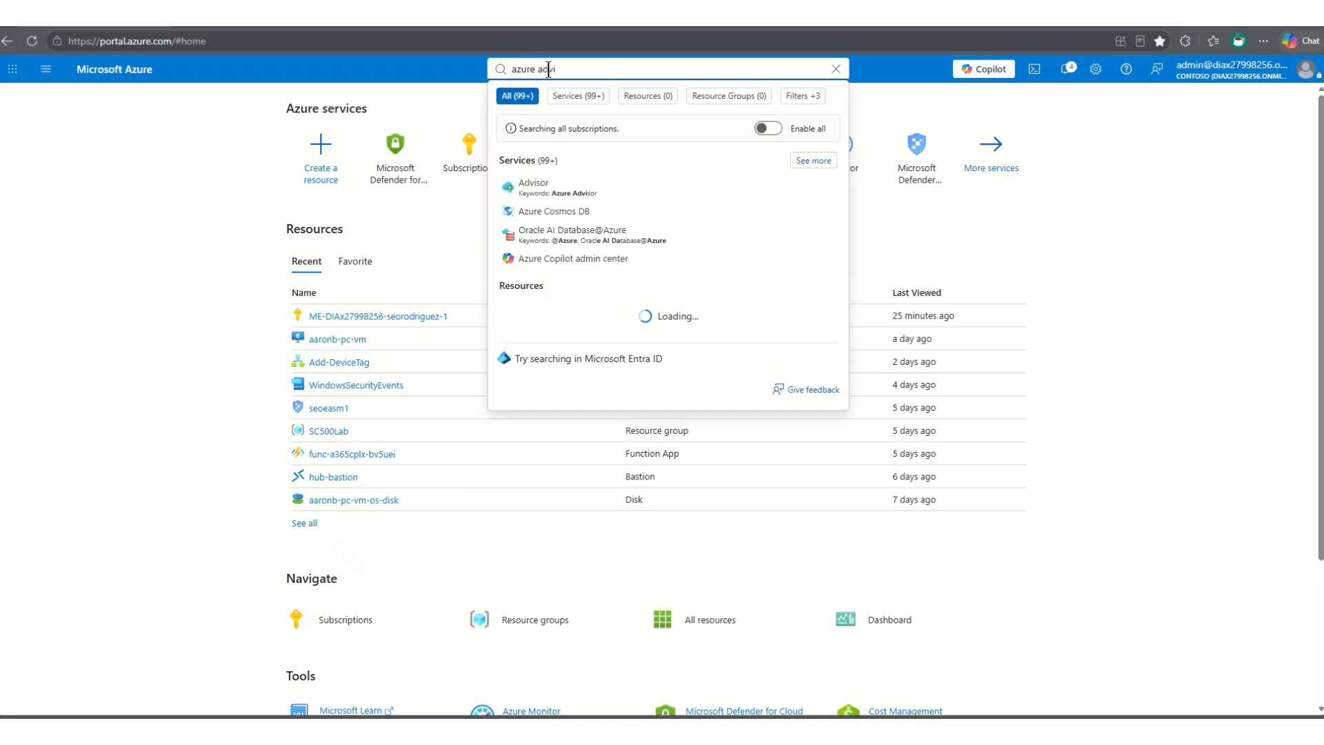
{"action": "left_click", "coordinate": [536, 194]}
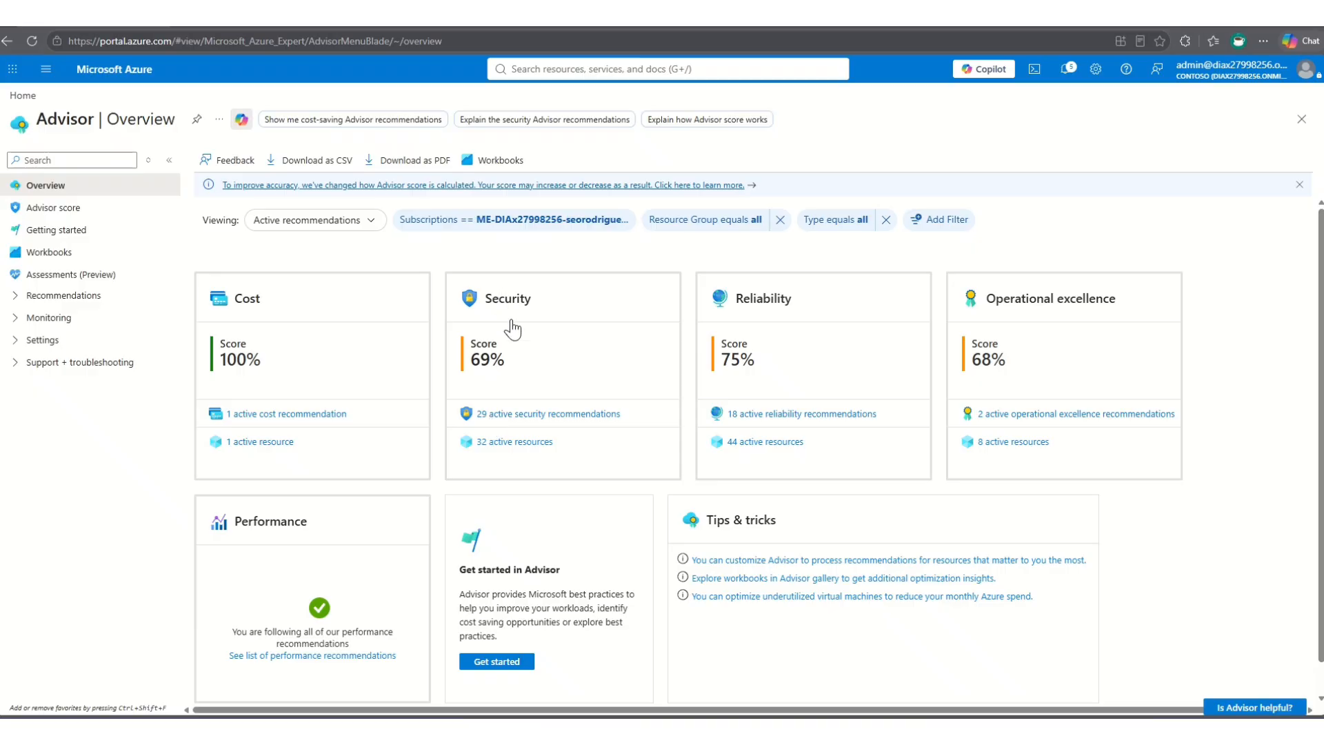
- Open Advisor's active security recommendations and look through the list, including those on privileged roles and service principals
{"action": "left_click", "coordinate": [504, 414]}
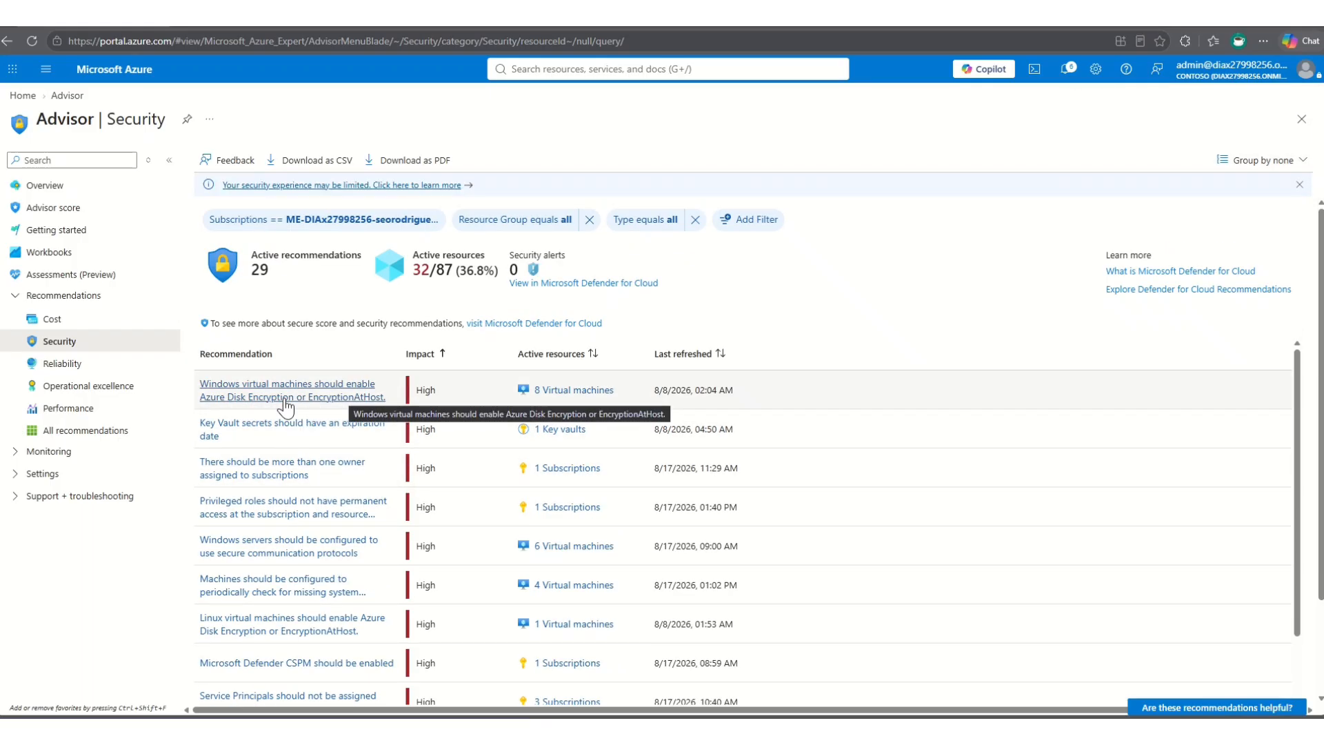
{"action": "scroll", "coordinate": [276, 441], "scroll_direction": "down", "scroll_amount": 3}
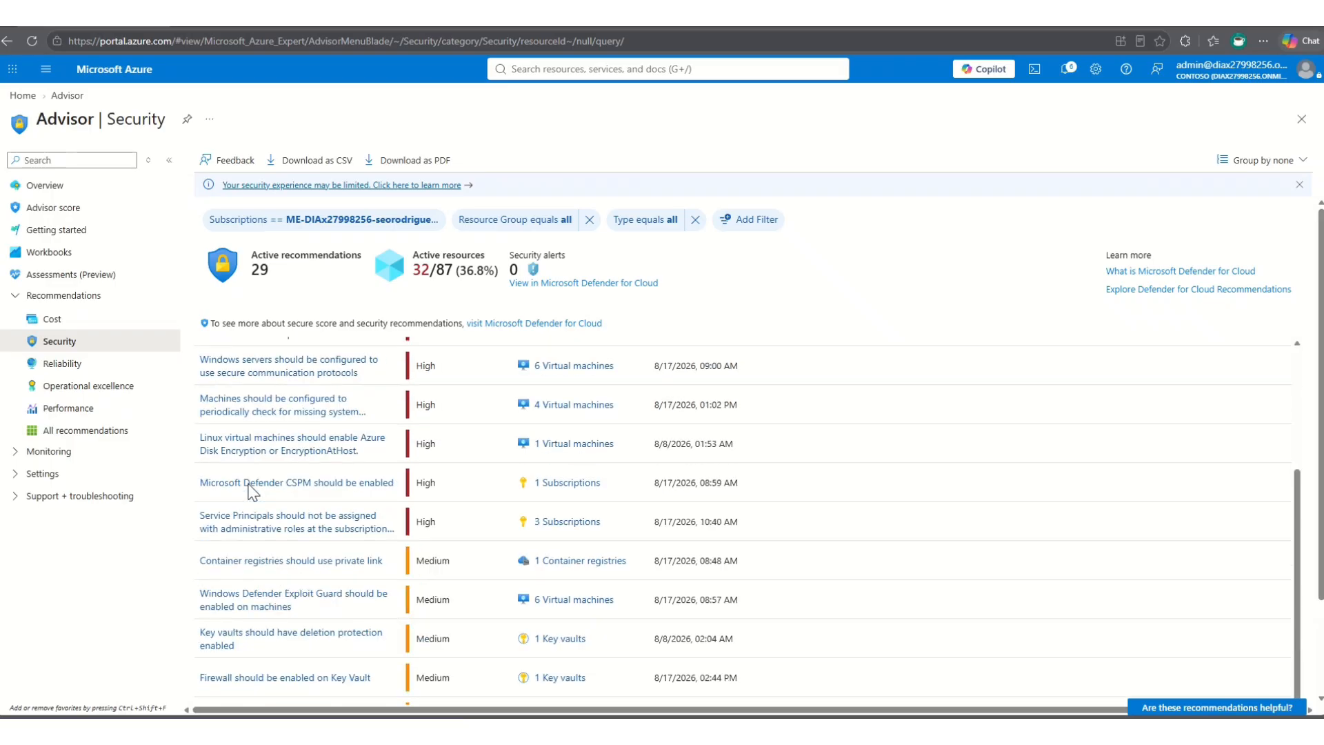
{"action": "scroll", "coordinate": [227, 469], "scroll_direction": "up", "scroll_amount": 2}
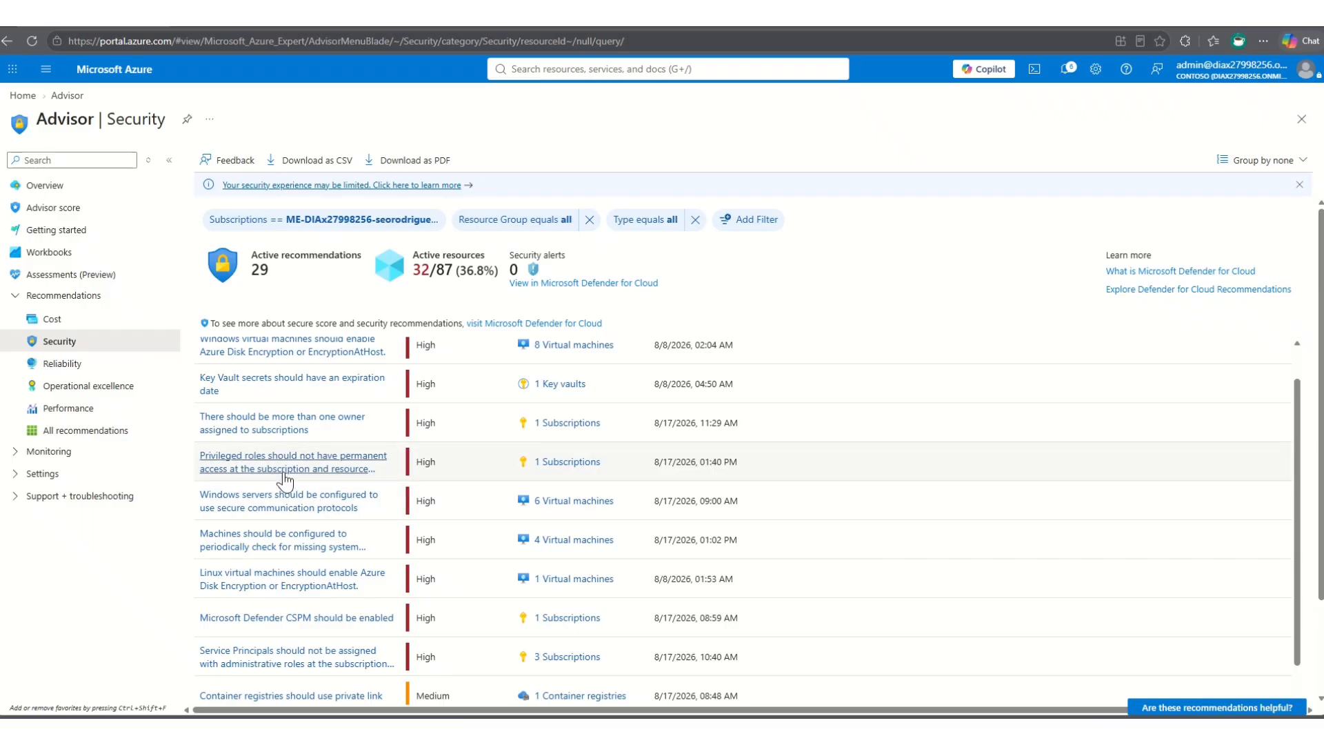
{"action": "scroll", "coordinate": [285, 480], "scroll_direction": "down", "scroll_amount": 2}
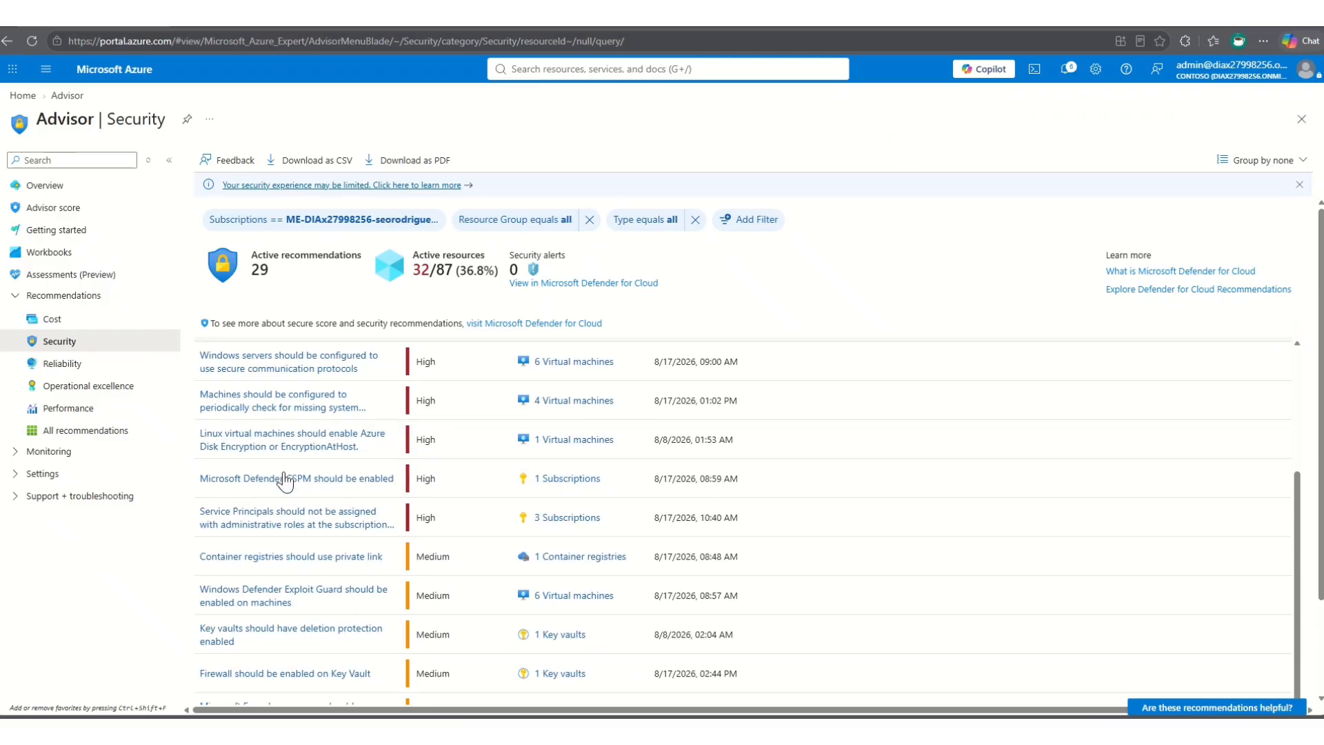
{"action": "scroll", "coordinate": [285, 481], "scroll_direction": "up", "scroll_amount": 3}
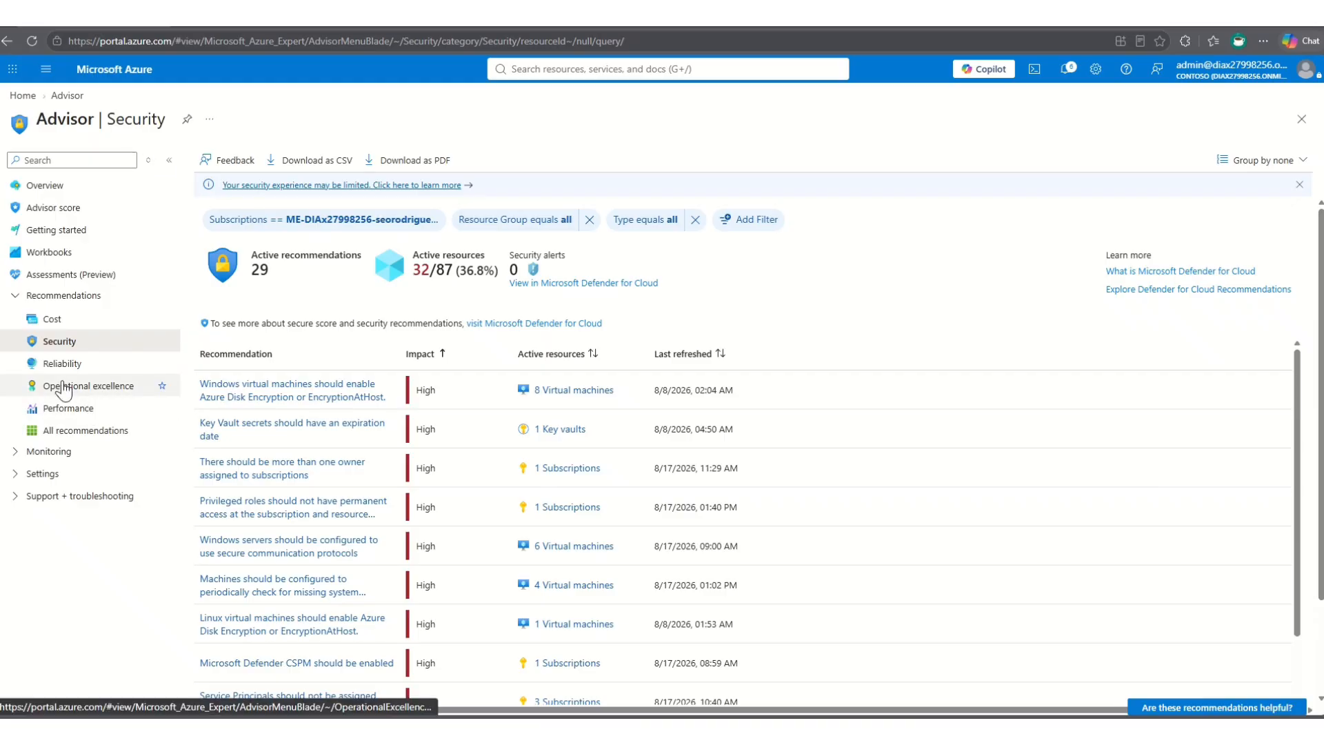
- View Advisor's cost and reliability recommendations and return to the security recommendations
{"action": "left_click", "coordinate": [49, 326]}
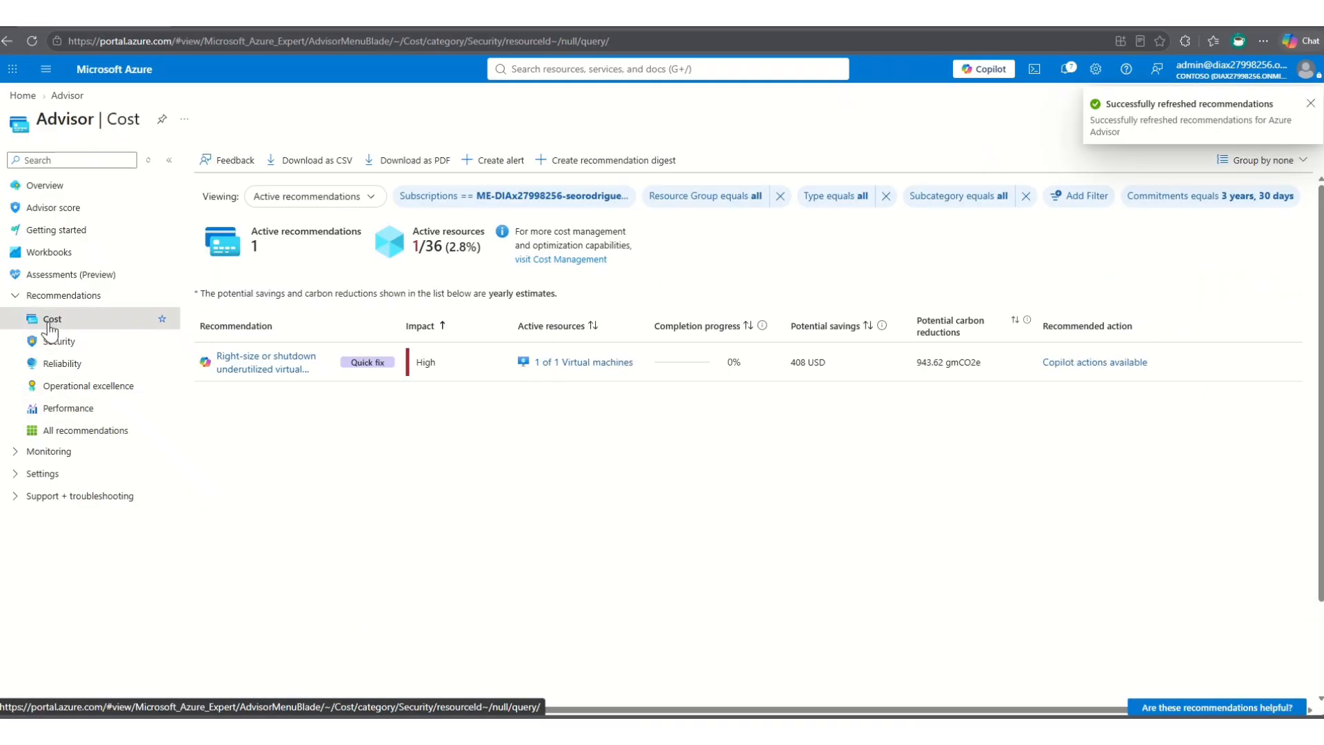
{"action": "left_click", "coordinate": [62, 365]}
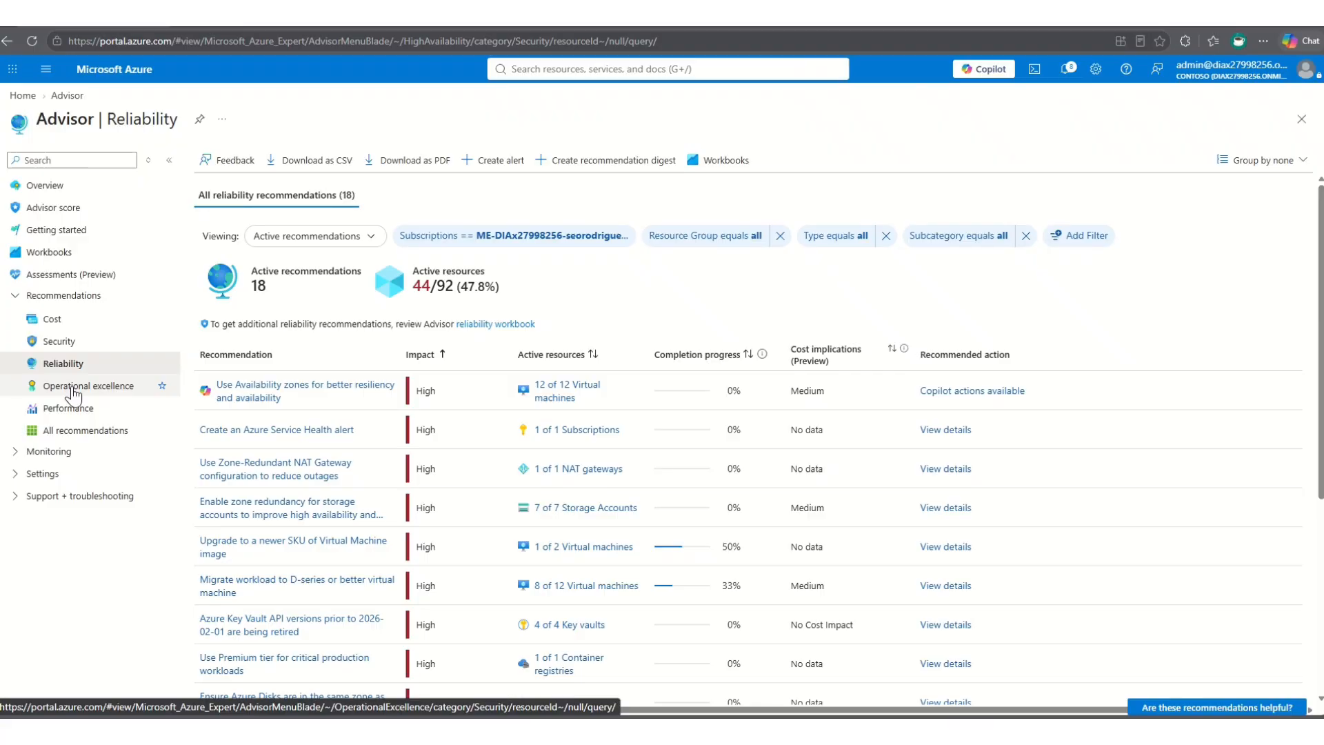
{"action": "left_click", "coordinate": [61, 345]}
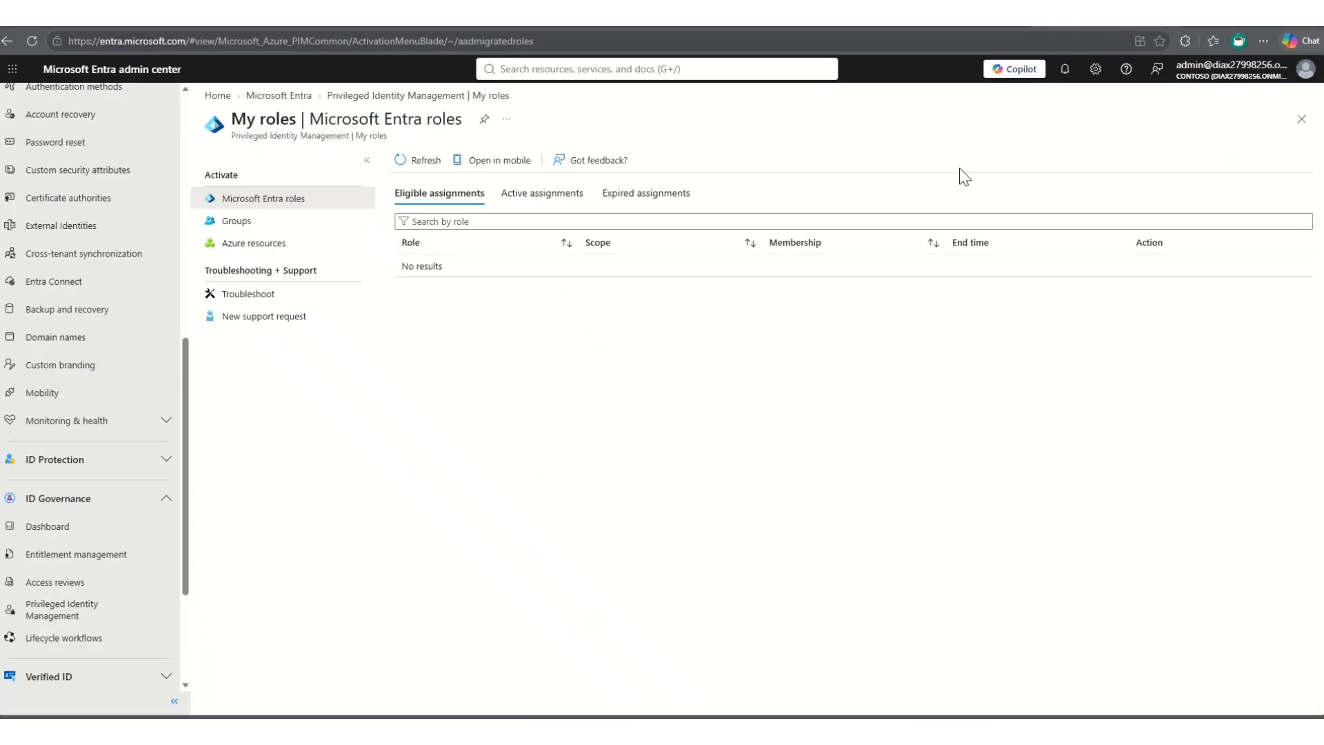
- Switch to the Microsoft Entra admin center, open its home page and collapse the ID Governance section in the navigation
{"action": "scroll", "coordinate": [110, 217], "scroll_direction": "up", "scroll_amount": 5}
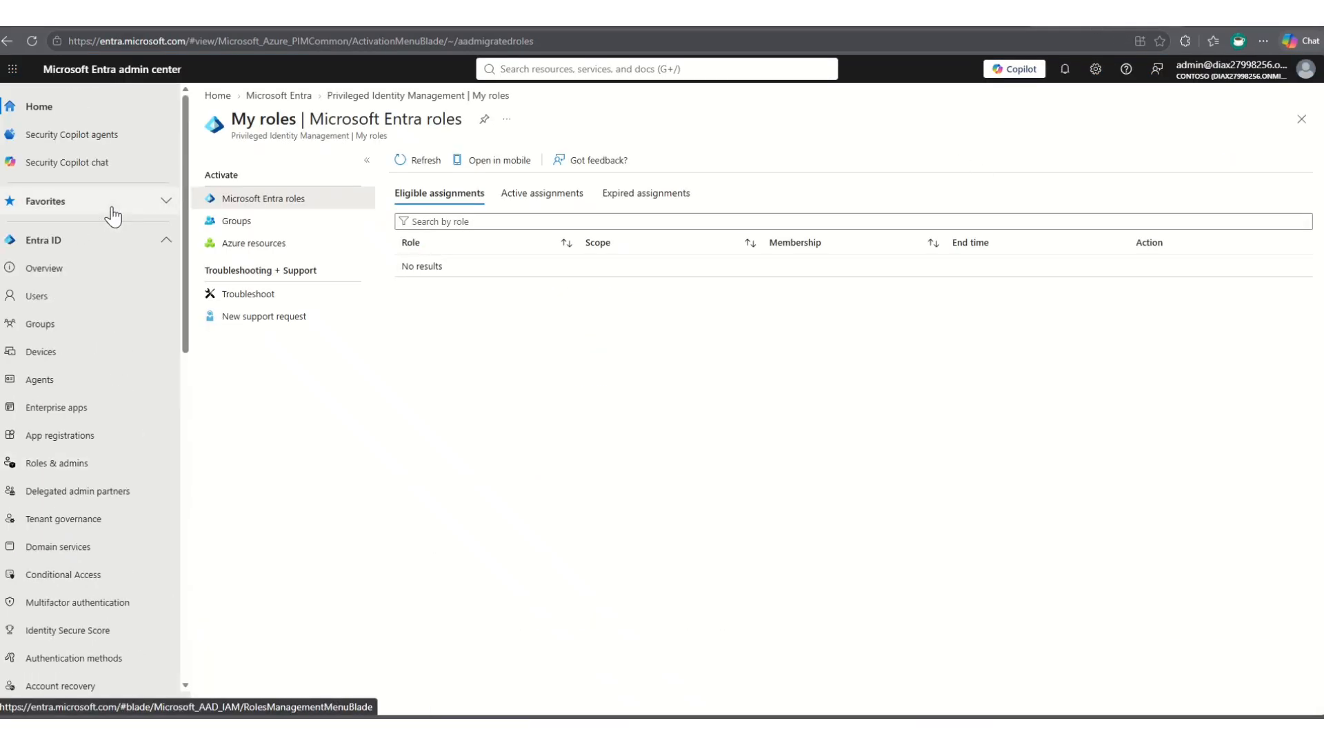
{"action": "left_click", "coordinate": [37, 107]}
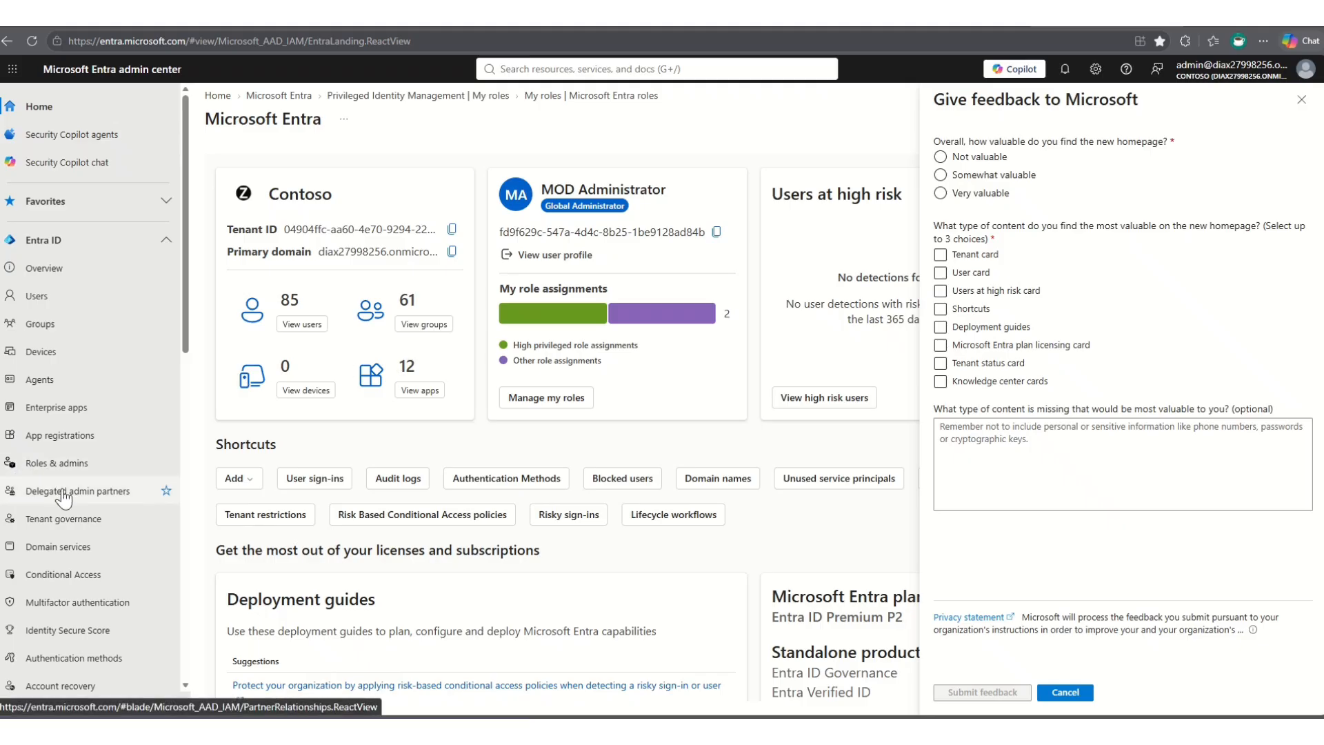
{"action": "scroll", "coordinate": [67, 502], "scroll_direction": "down", "scroll_amount": 3}
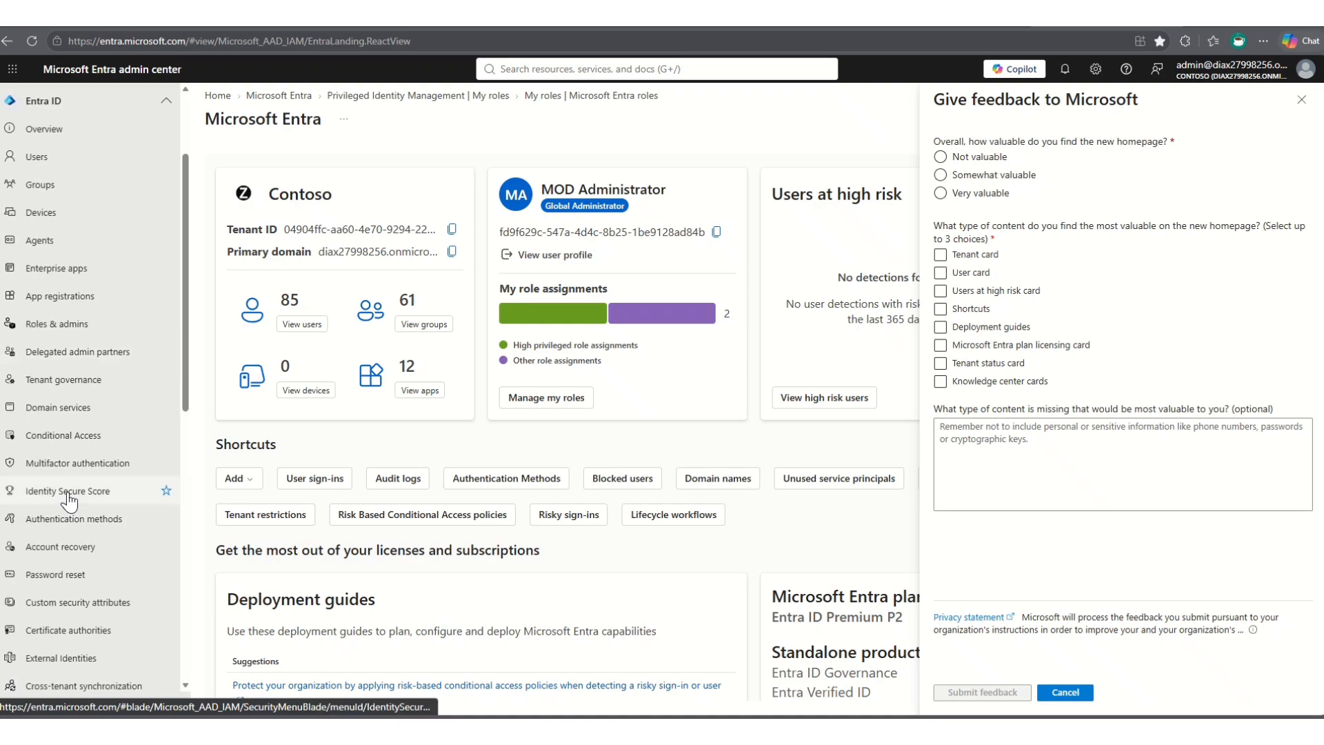
{"action": "scroll", "coordinate": [97, 510], "scroll_direction": "down", "scroll_amount": 7}
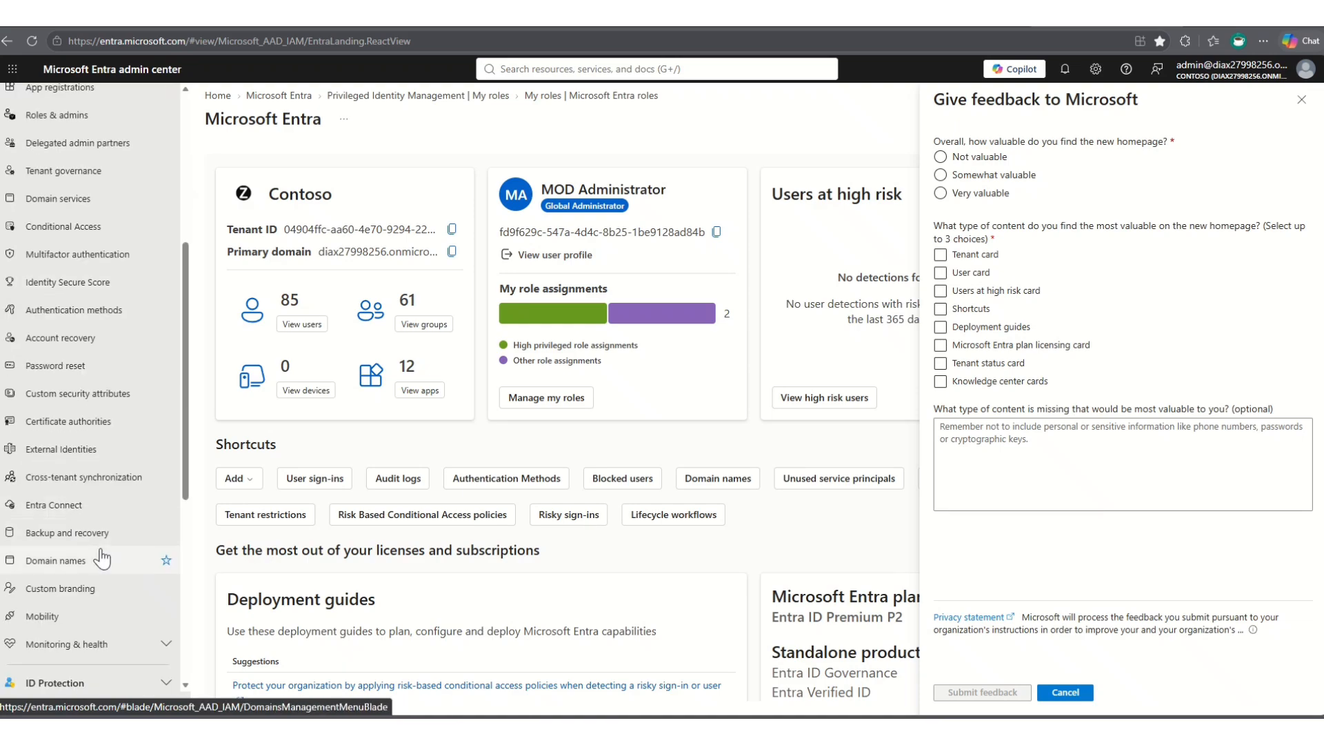
{"action": "scroll", "coordinate": [102, 557], "scroll_direction": "down", "scroll_amount": 1}
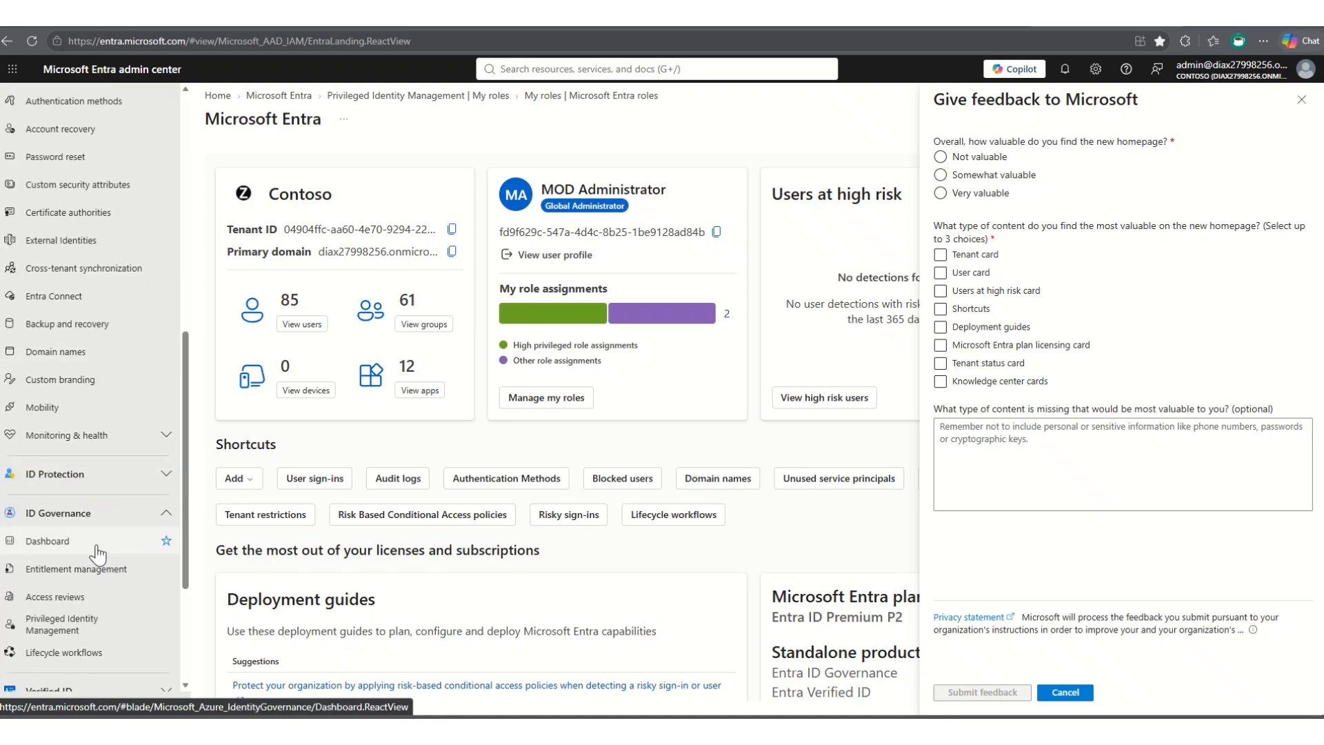
{"action": "left_click", "coordinate": [166, 522]}
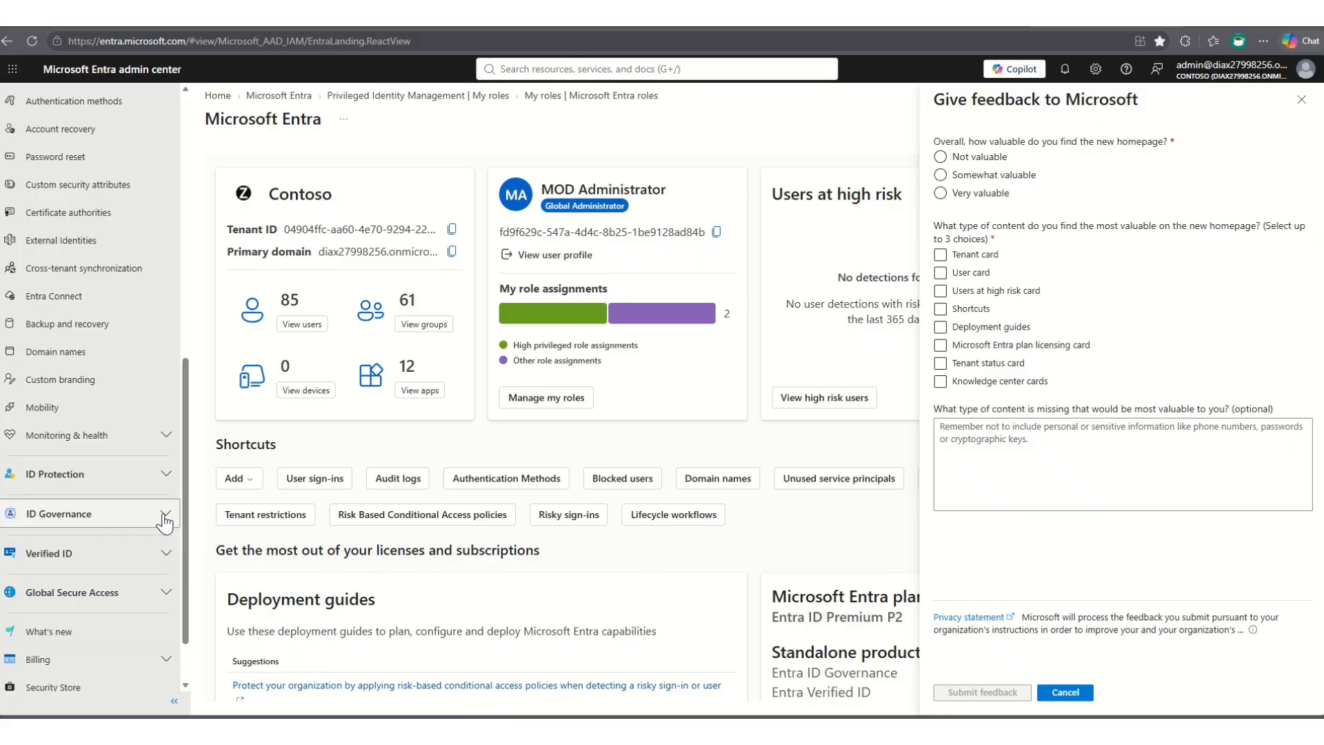
- Open the access reviews page under ID Governance
{"action": "left_click", "coordinate": [163, 519]}
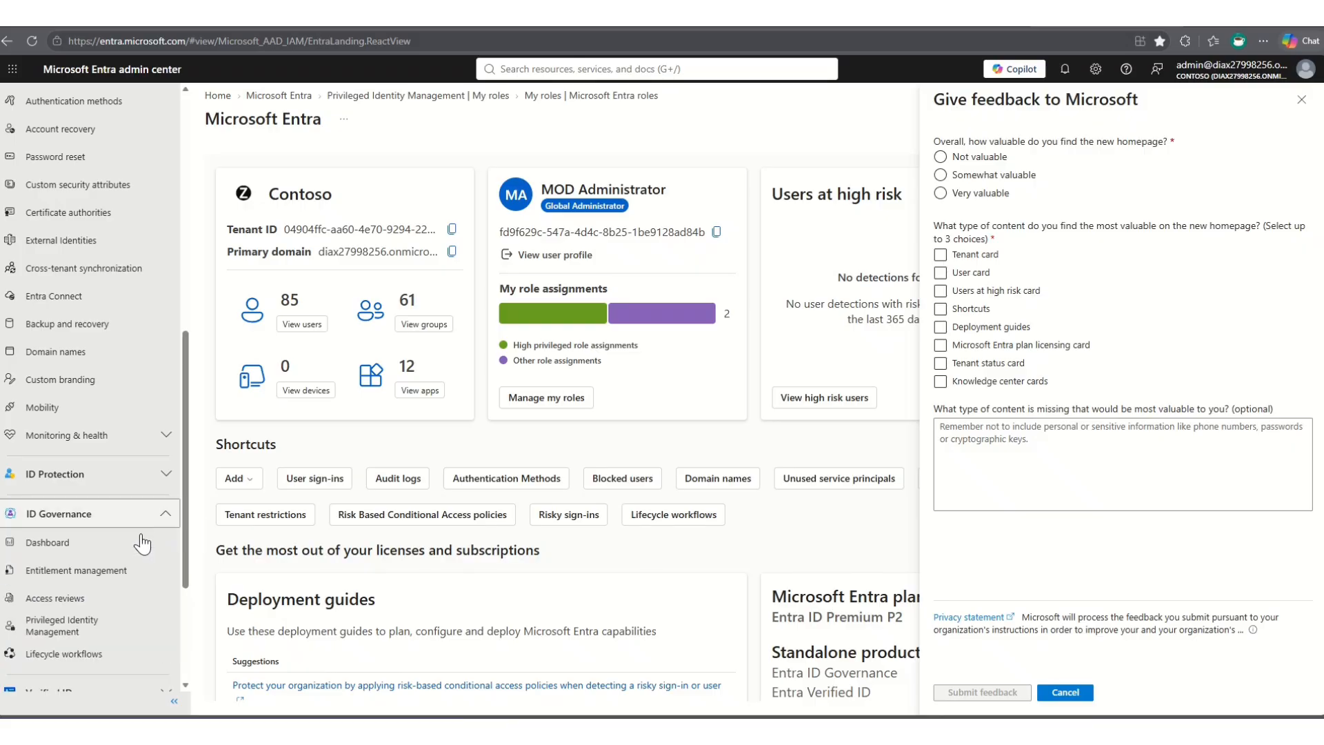
{"action": "left_click", "coordinate": [55, 597]}
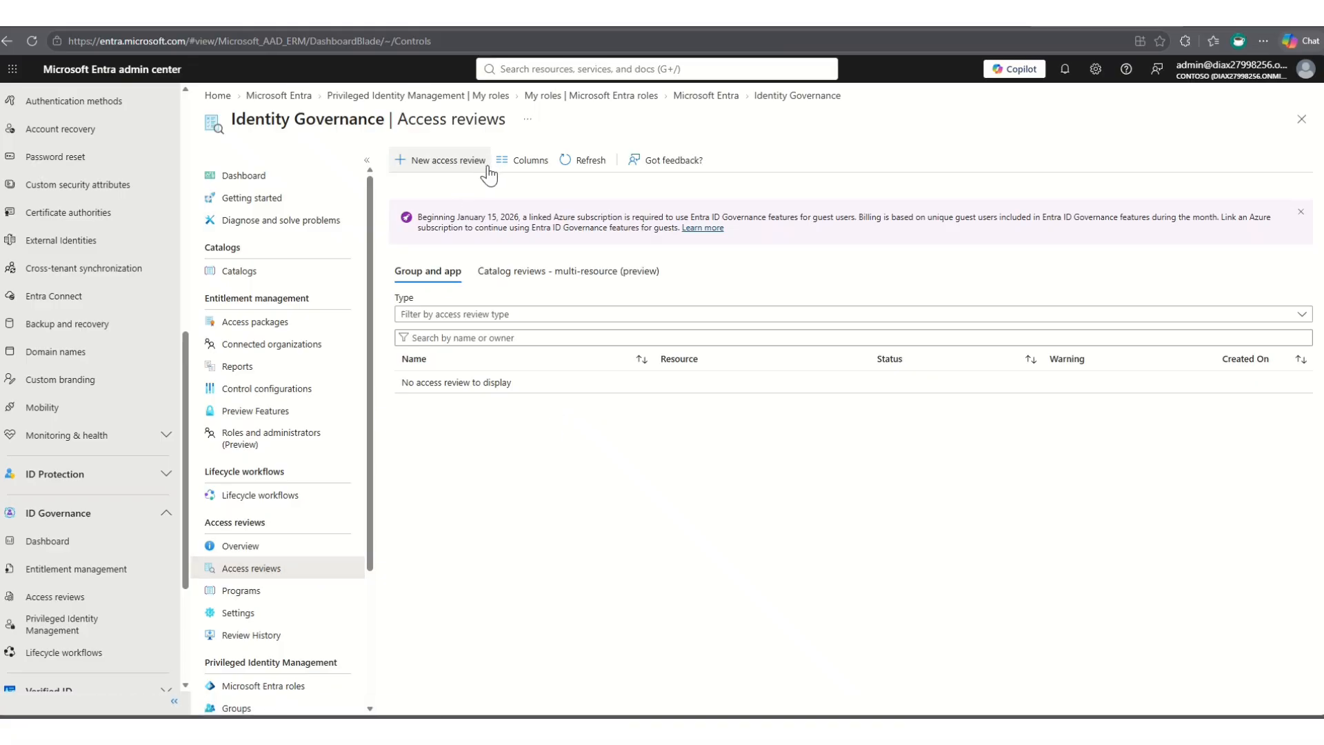
- Start a new access review from the resource review template, covering Teams + Groups with only the Acquisitions group selected
{"action": "left_click", "coordinate": [431, 166]}
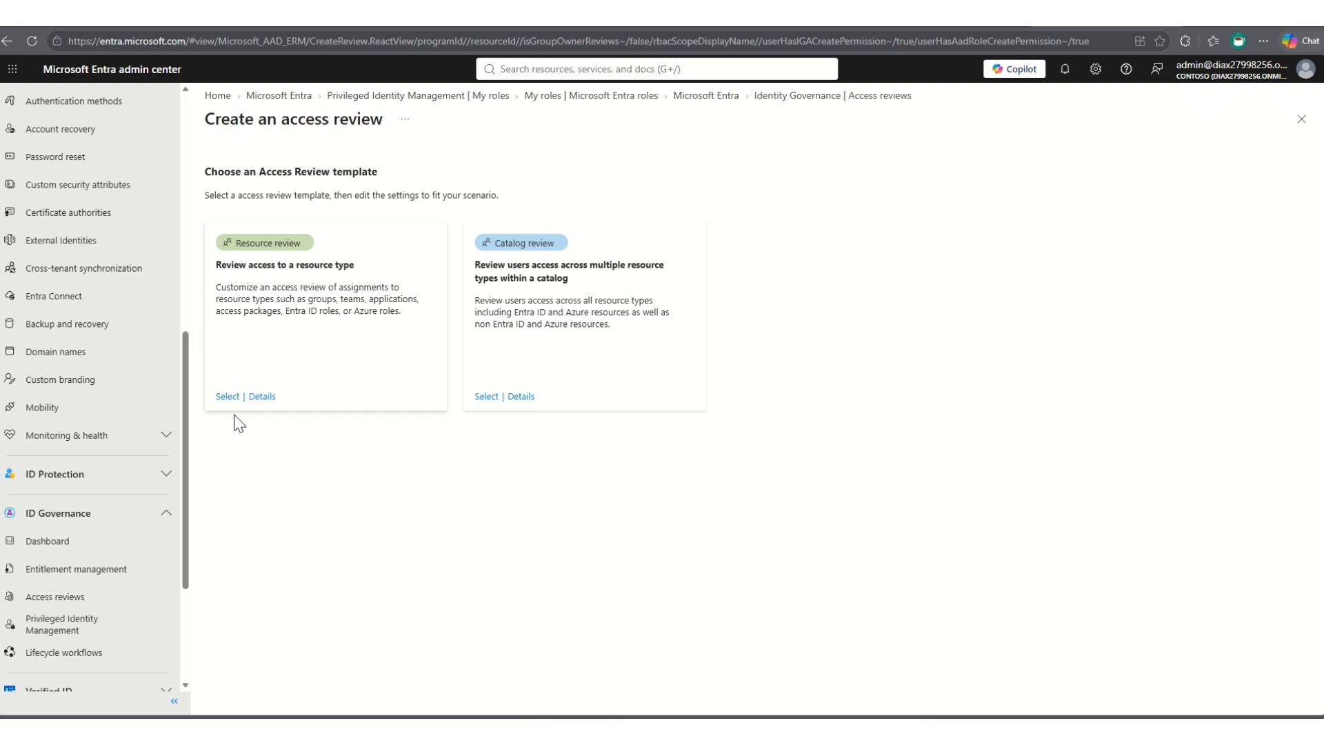
{"action": "left_click", "coordinate": [227, 396]}
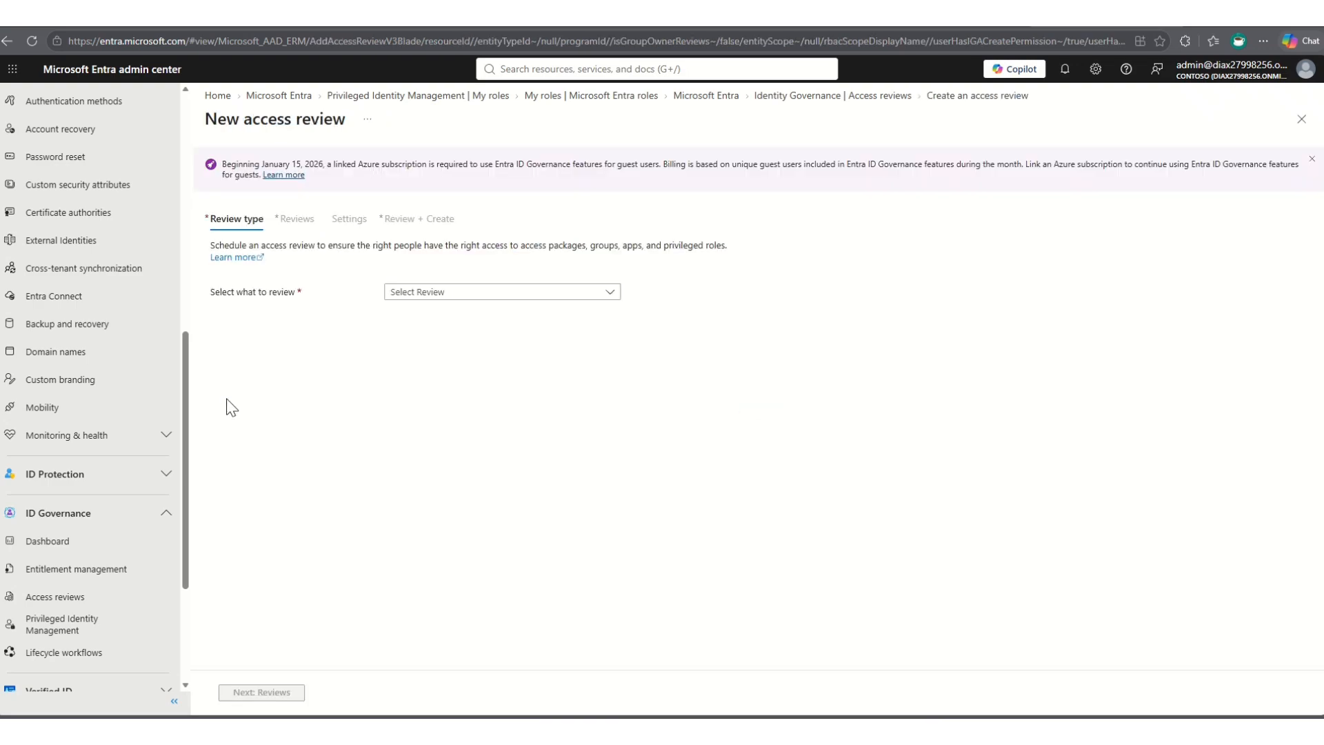
{"action": "left_click", "coordinate": [458, 295]}
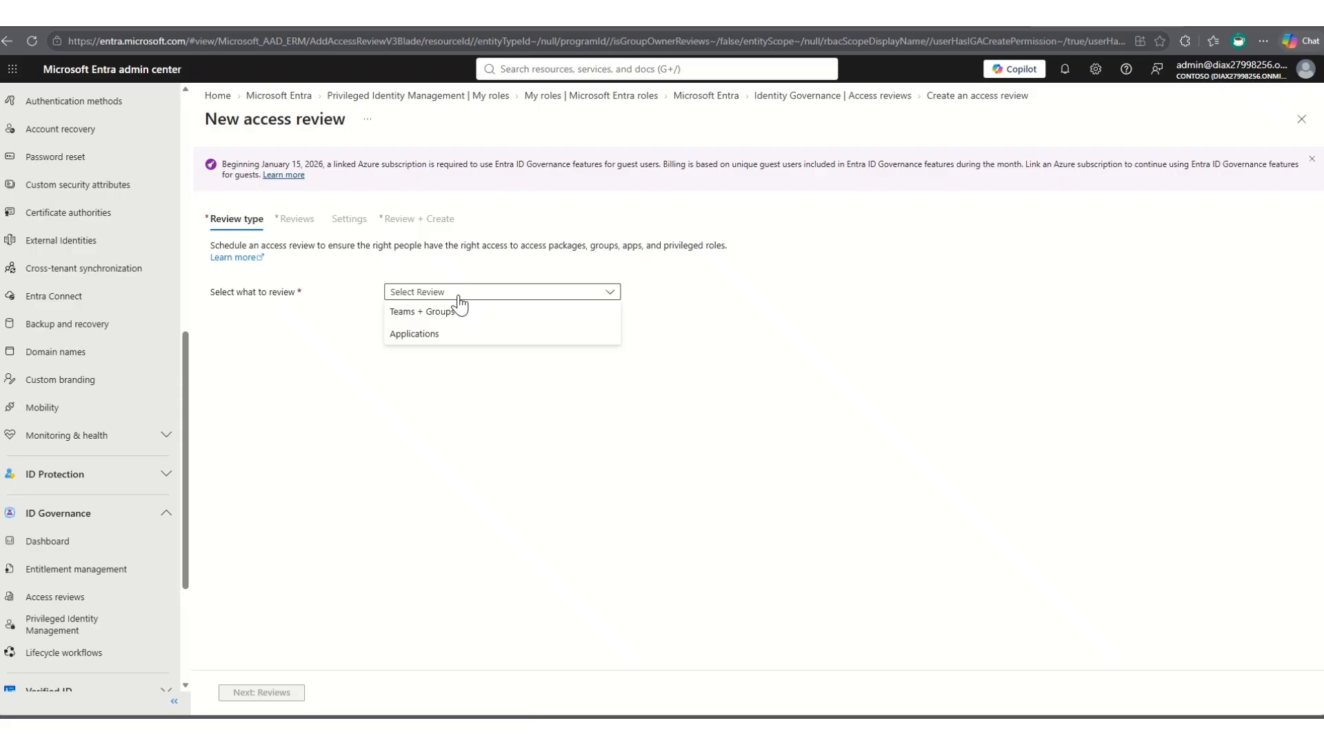
{"action": "left_click", "coordinate": [433, 314]}
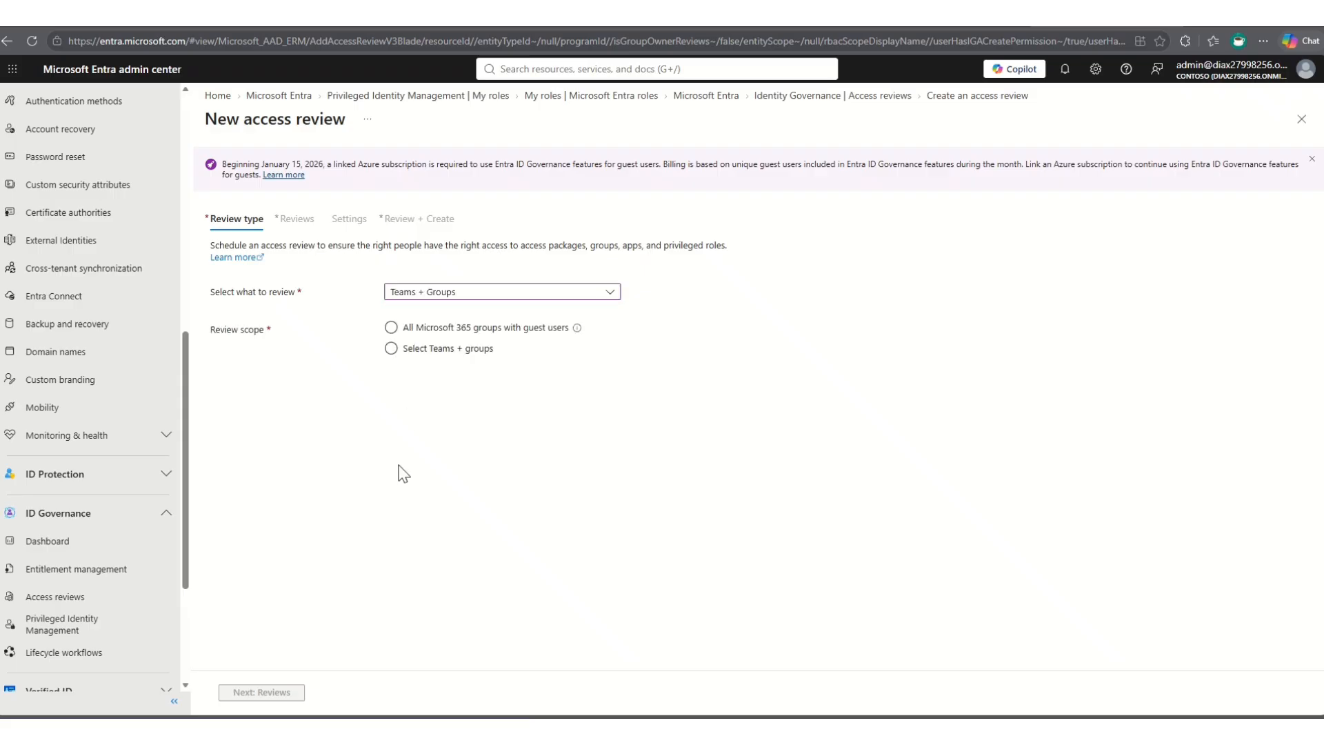
{"action": "left_click", "coordinate": [423, 351]}
{"action": "left_click", "coordinate": [420, 382]}
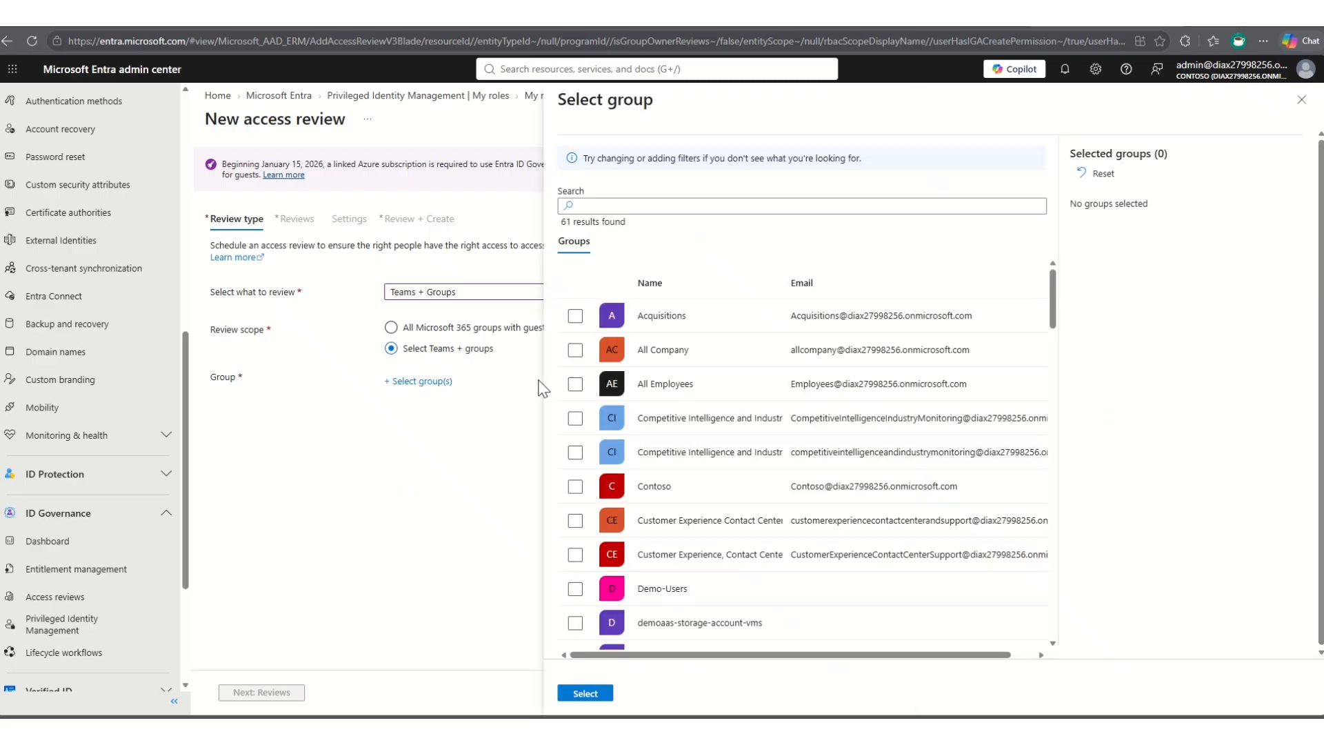
{"action": "left_click", "coordinate": [664, 315]}
{"action": "left_click", "coordinate": [585, 693]}
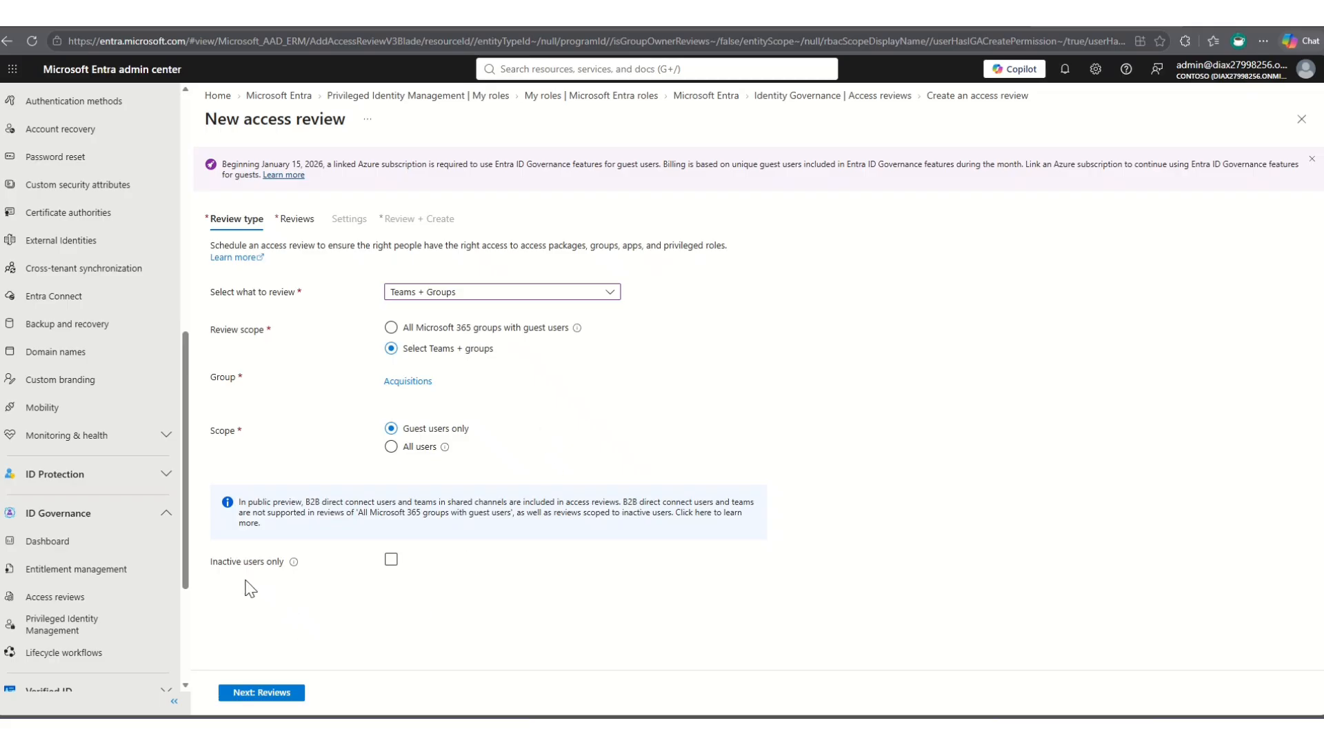
- Limit the review to inactive users only, try 90 days inactive, set it back to 30 and continue to the reviewer settings
{"action": "left_click", "coordinate": [391, 560]}
{"action": "left_click", "coordinate": [427, 588]}
{"action": "left_click_drag", "start_coordinate": [427, 588], "coordinate": [329, 601]}
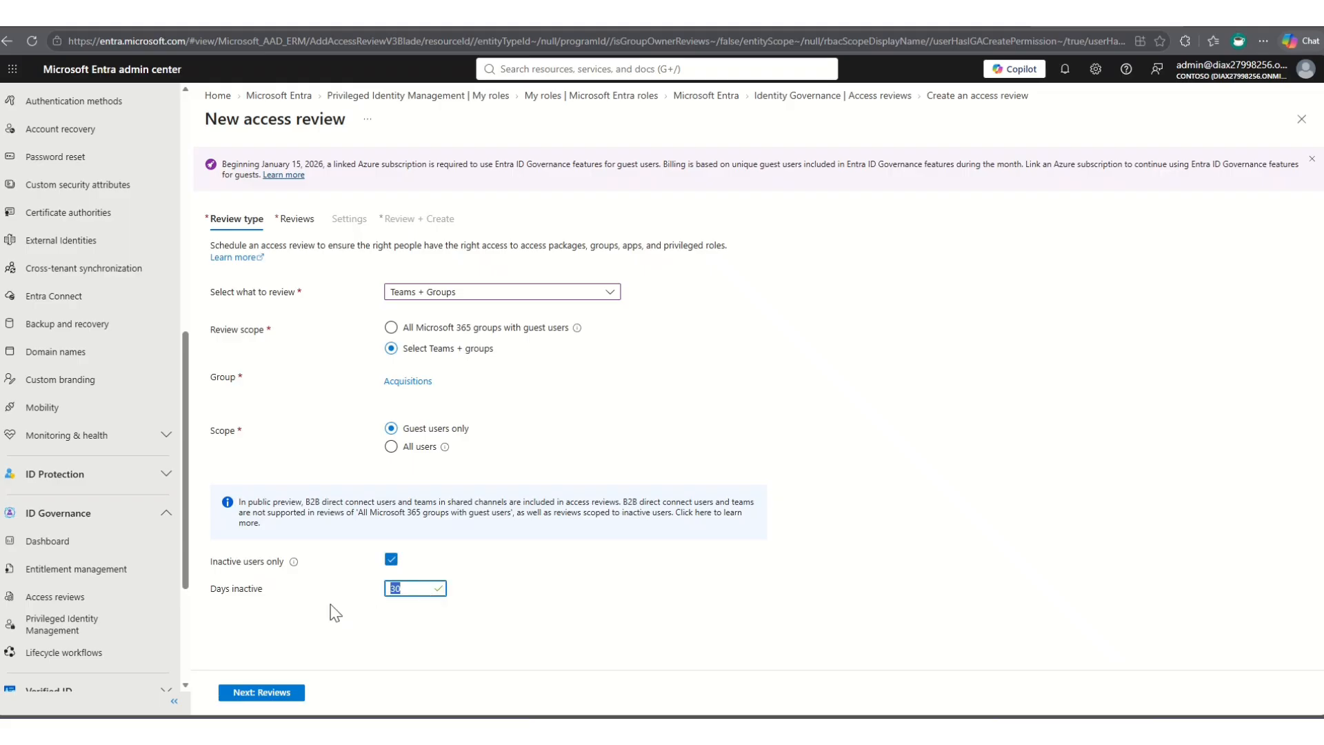
{"action": "type", "text": "90"}
{"action": "left_click", "coordinate": [415, 626]}
{"action": "left_click_drag", "start_coordinate": [407, 587], "coordinate": [367, 591]}
{"action": "type", "text": "30"}
{"action": "left_click", "coordinate": [270, 693]}
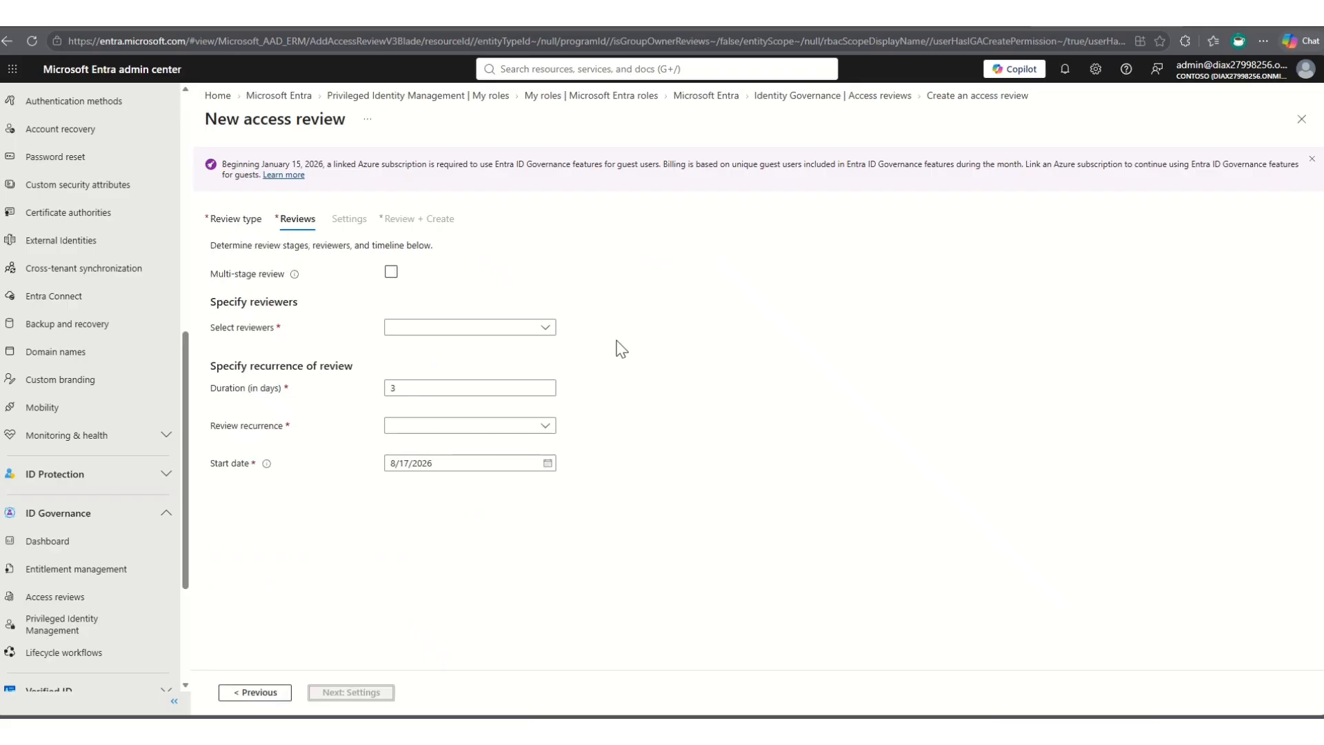
- Assign the group owners as reviewers, make the review recur quarterly and continue to the additional settings
{"action": "left_click", "coordinate": [546, 329]}
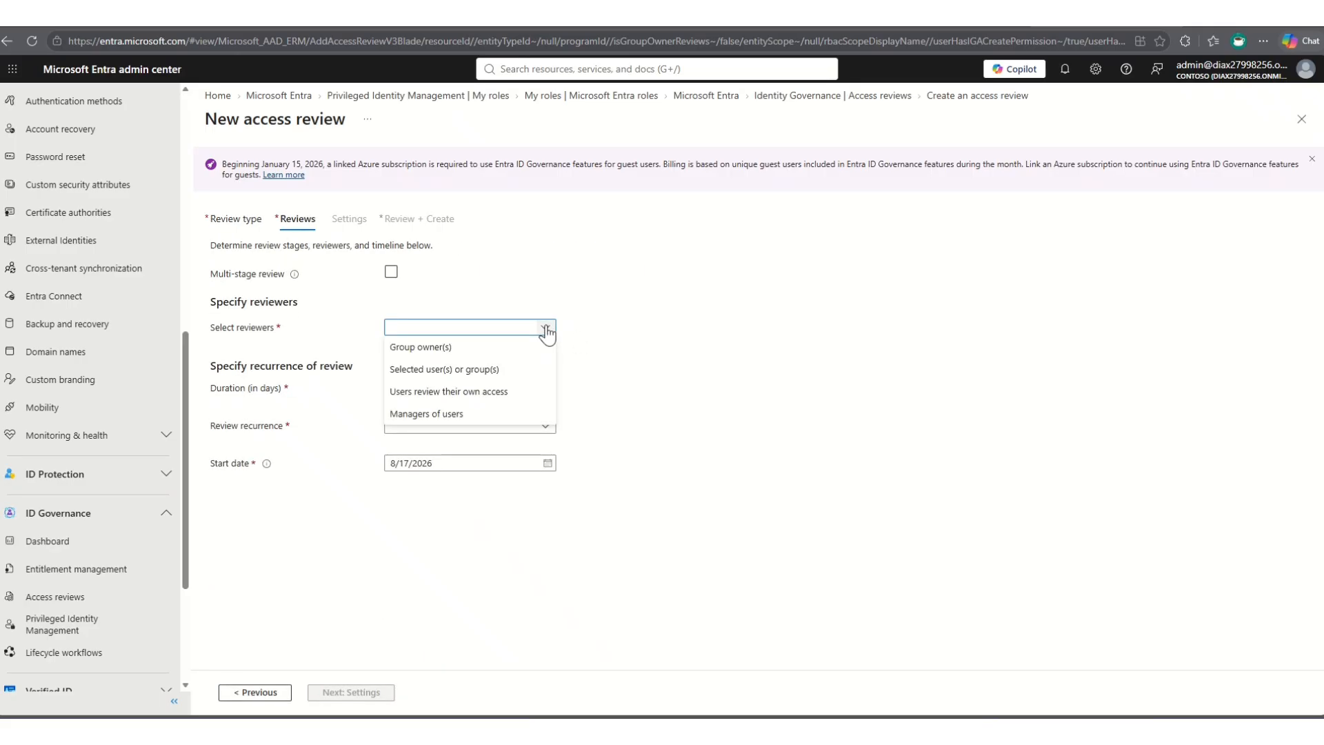
{"action": "left_click", "coordinate": [418, 355]}
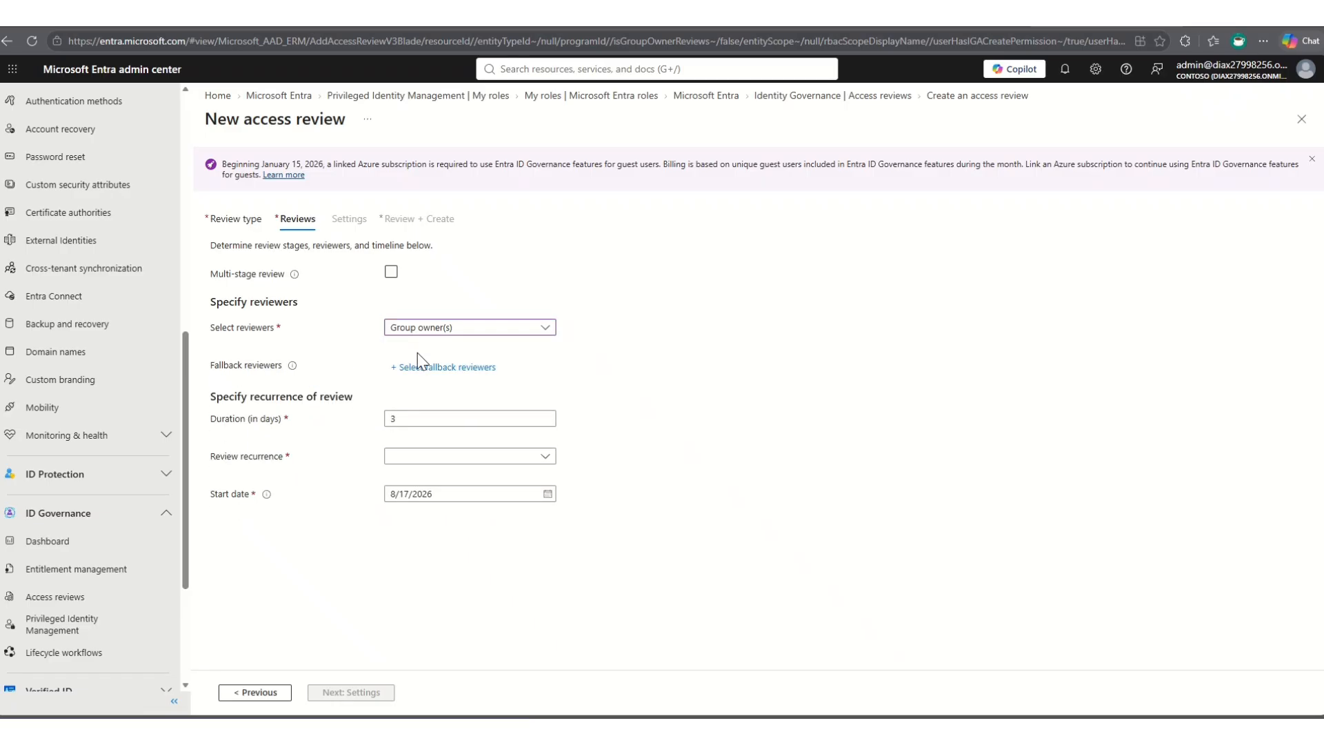
{"action": "left_click", "coordinate": [402, 417]}
{"action": "left_click", "coordinate": [411, 458]}
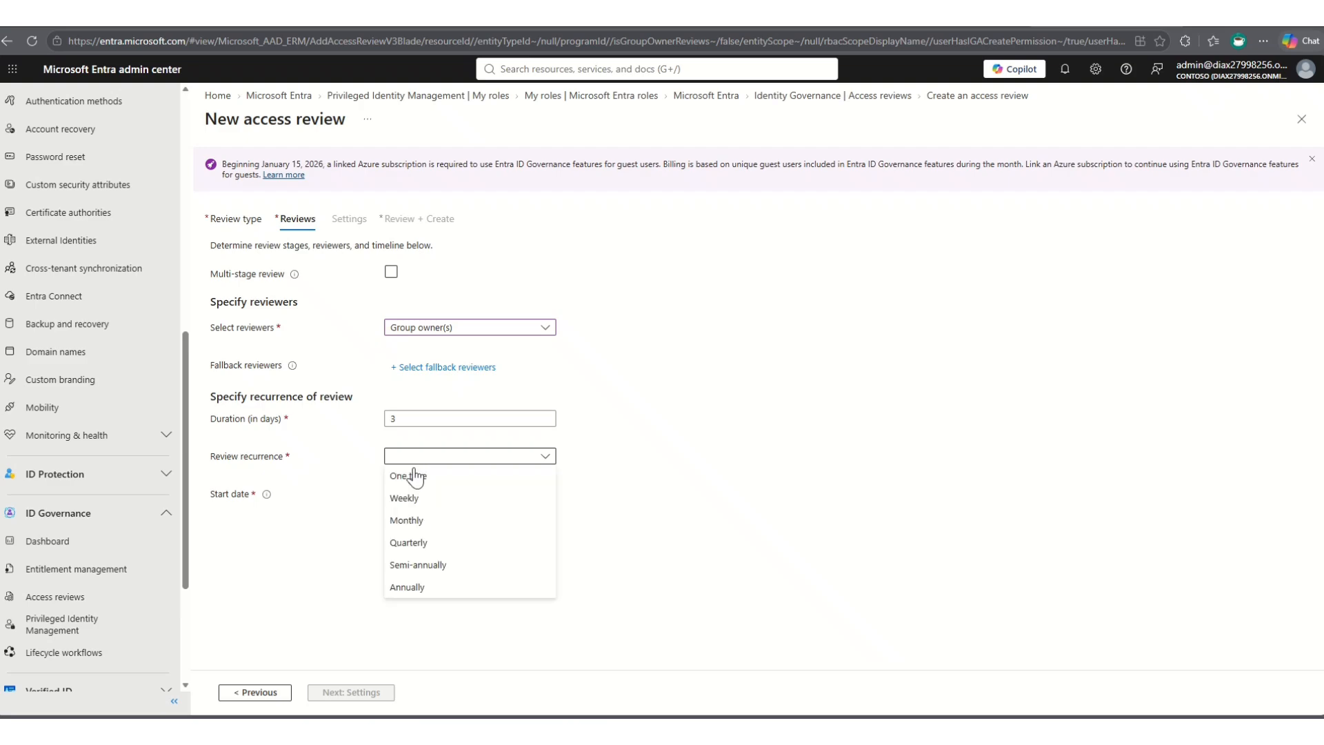
{"action": "left_click", "coordinate": [420, 542]}
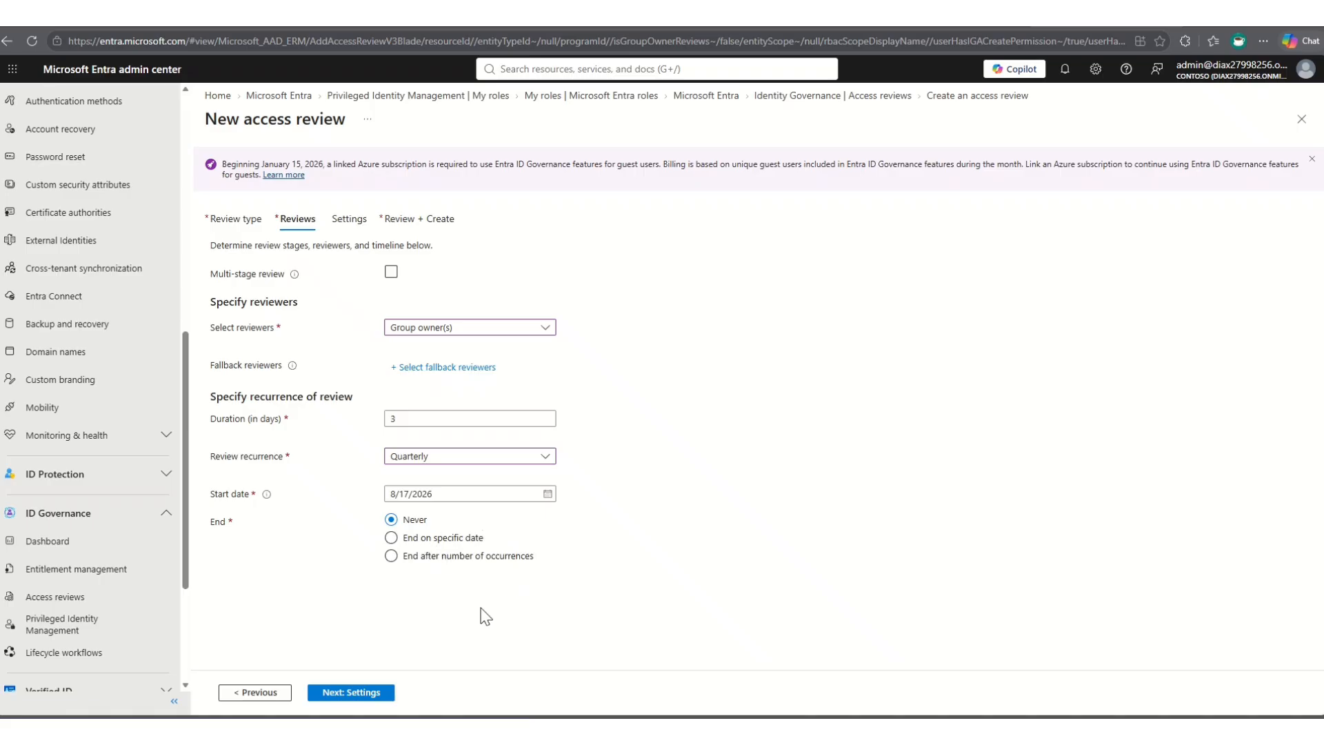
{"action": "left_click", "coordinate": [345, 692]}
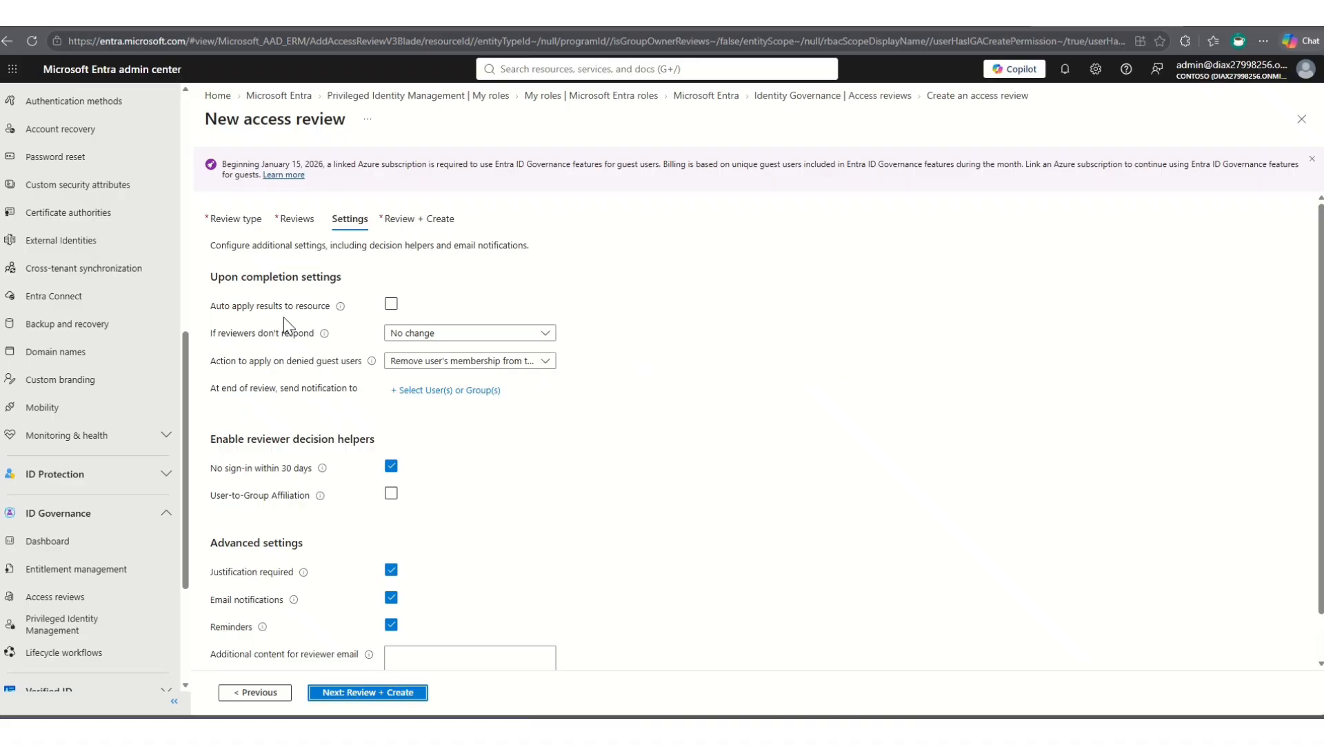
- Enable automatic application of results and, after trying Take recommendations, choose Remove access for when reviewers don't respond
{"action": "left_click", "coordinate": [390, 305]}
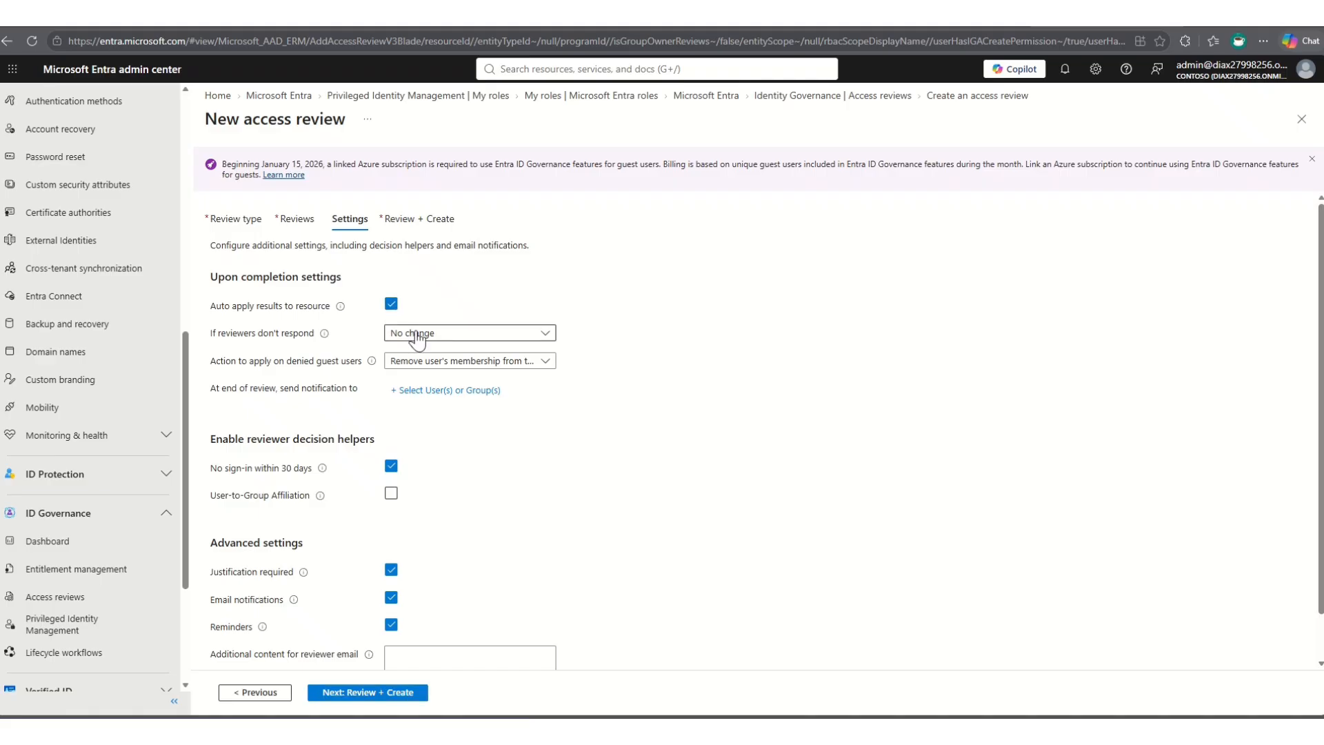
{"action": "left_click", "coordinate": [415, 334]}
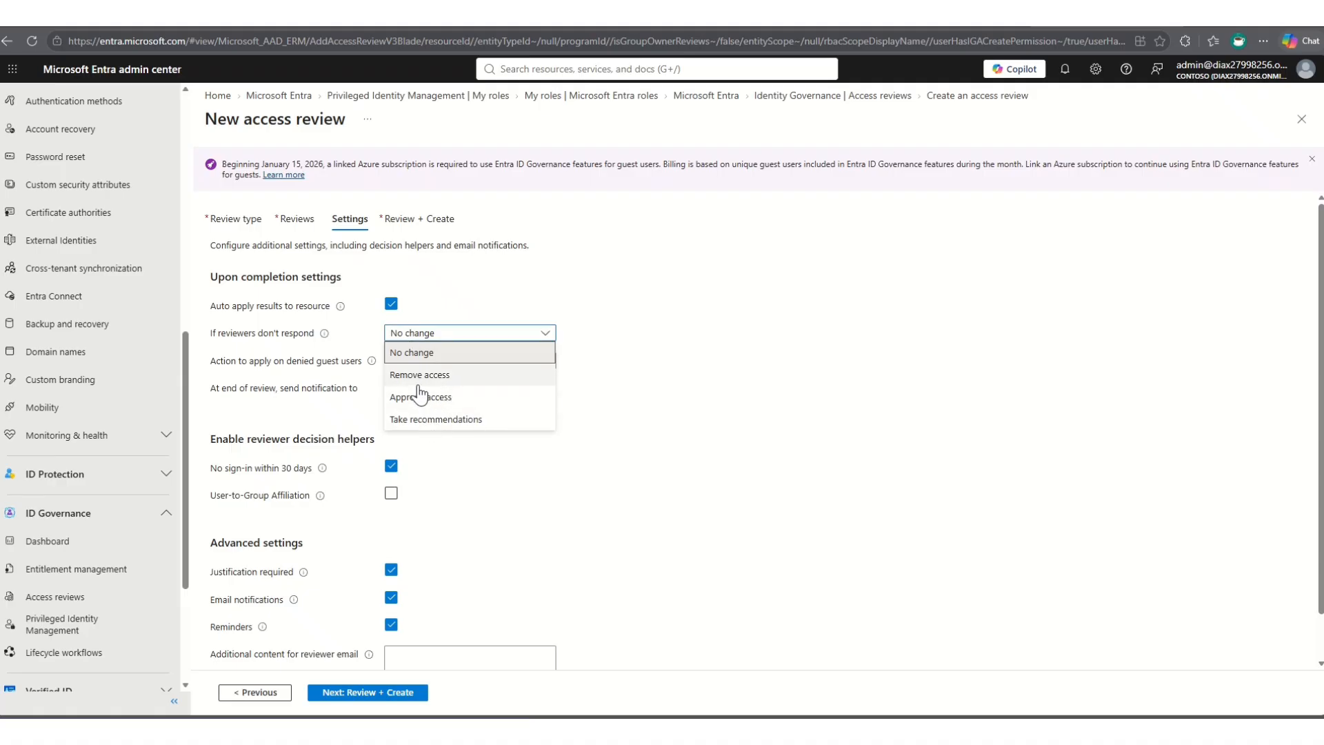
{"action": "left_click", "coordinate": [429, 418]}
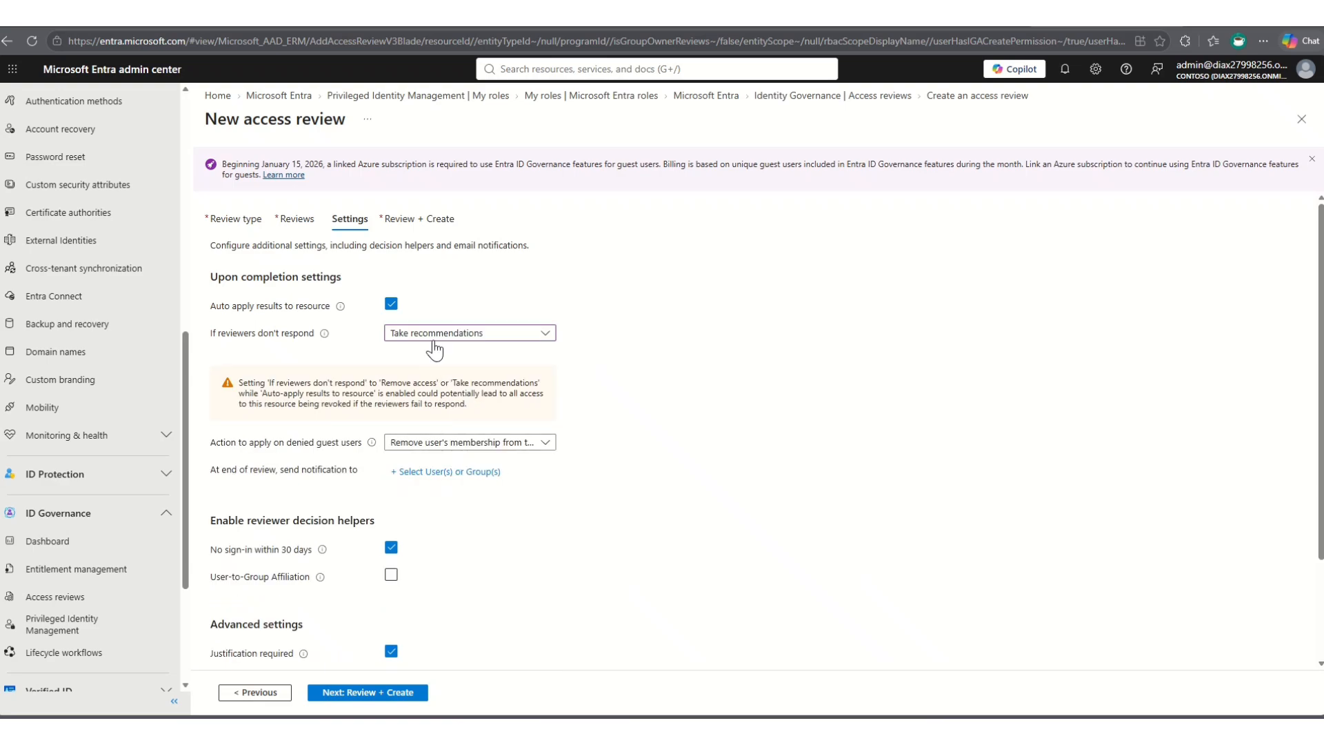
{"action": "left_click", "coordinate": [433, 336]}
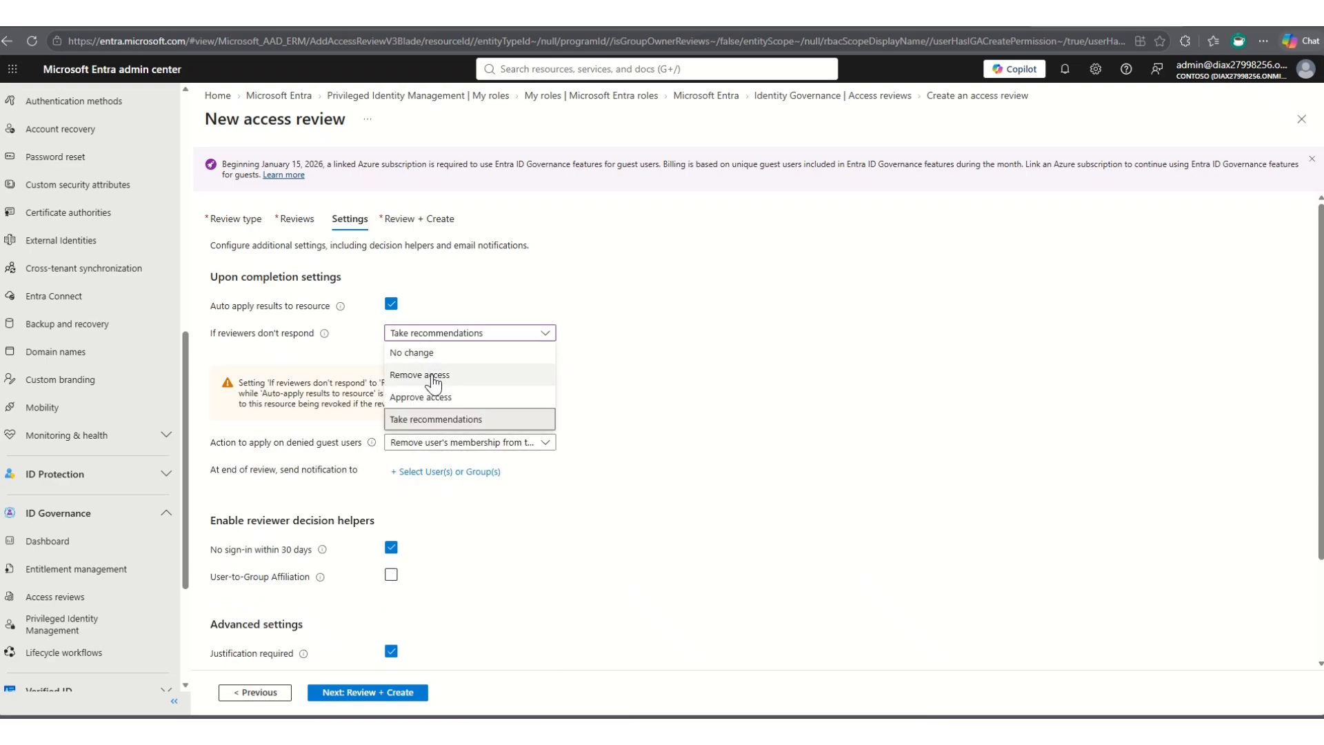
{"action": "left_click", "coordinate": [432, 376]}
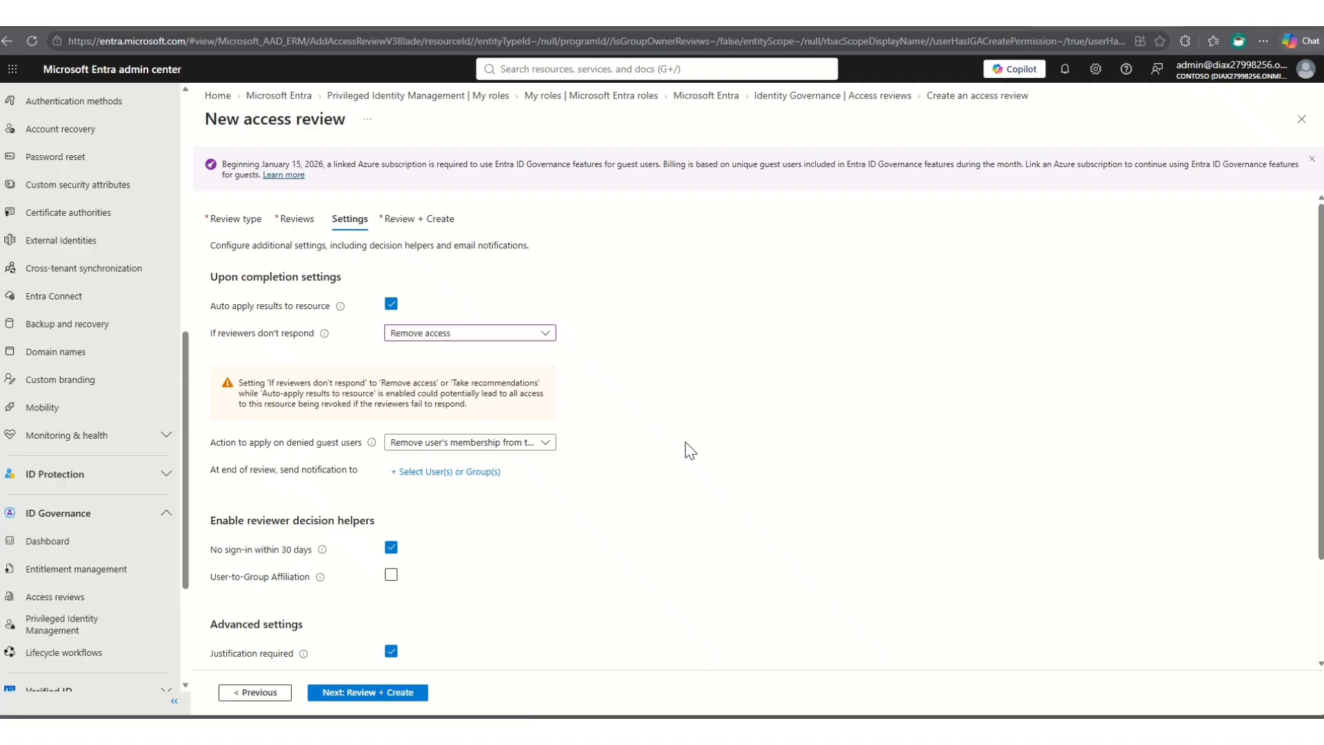
- Examine the reviewer decision helpers and advanced settings, including the explanations for user-to-group affiliation, email notifications and reminders
{"action": "scroll", "coordinate": [686, 444], "scroll_direction": "down", "scroll_amount": 2}
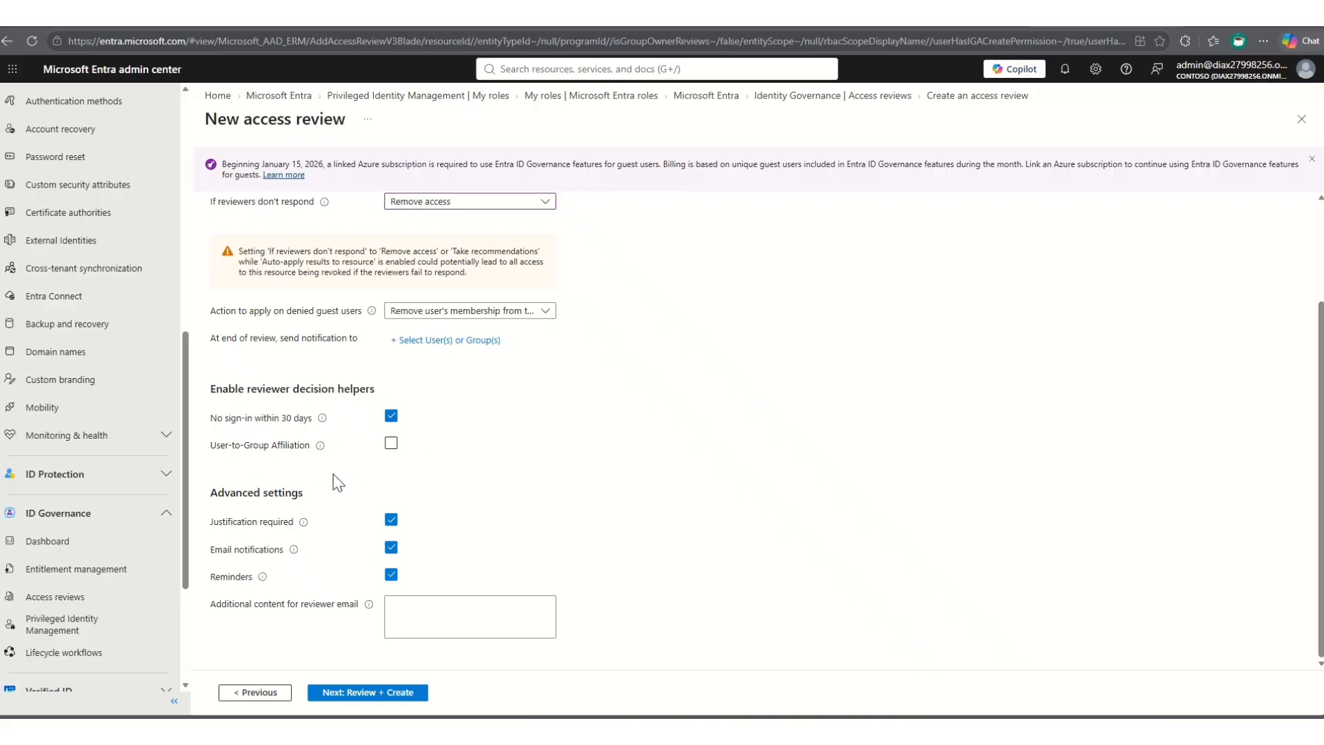
{"action": "mouse_move", "coordinate": [321, 447]}
{"action": "left_click", "coordinate": [403, 602]}
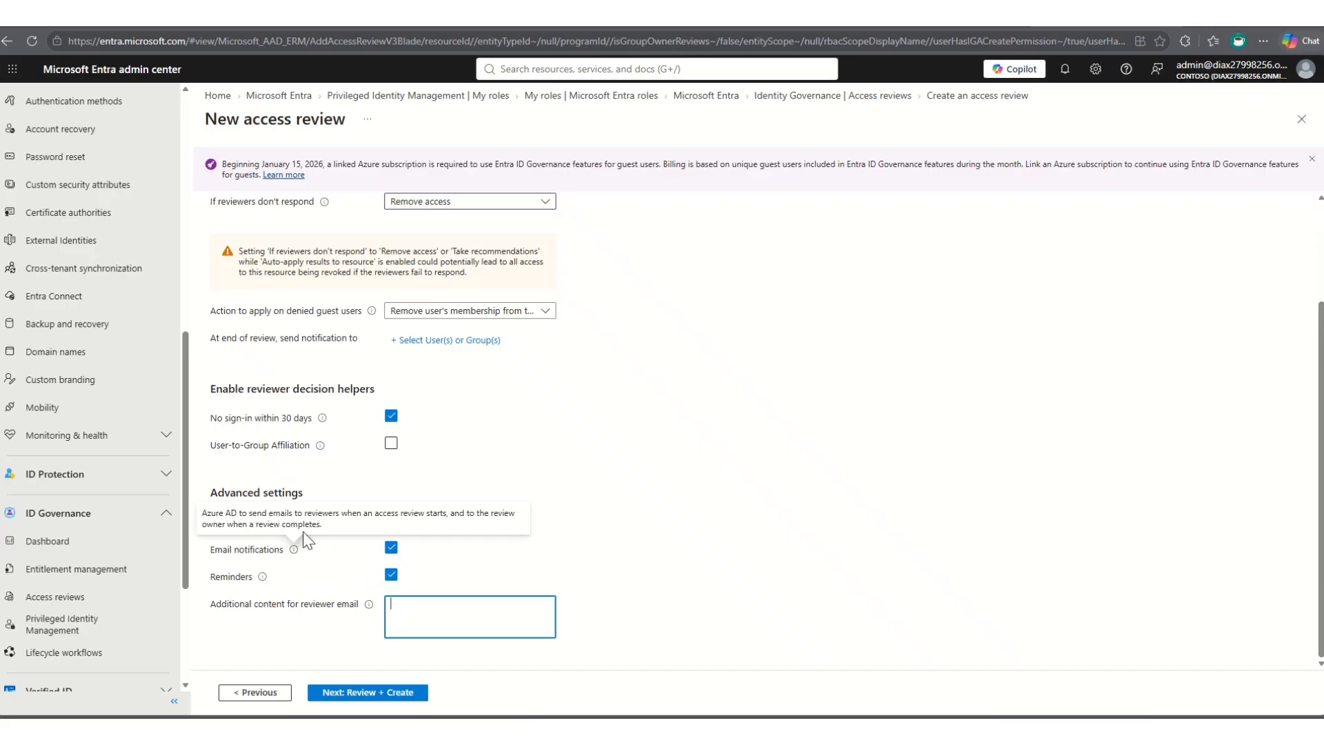
{"action": "mouse_move", "coordinate": [297, 549]}
{"action": "mouse_move", "coordinate": [261, 581]}
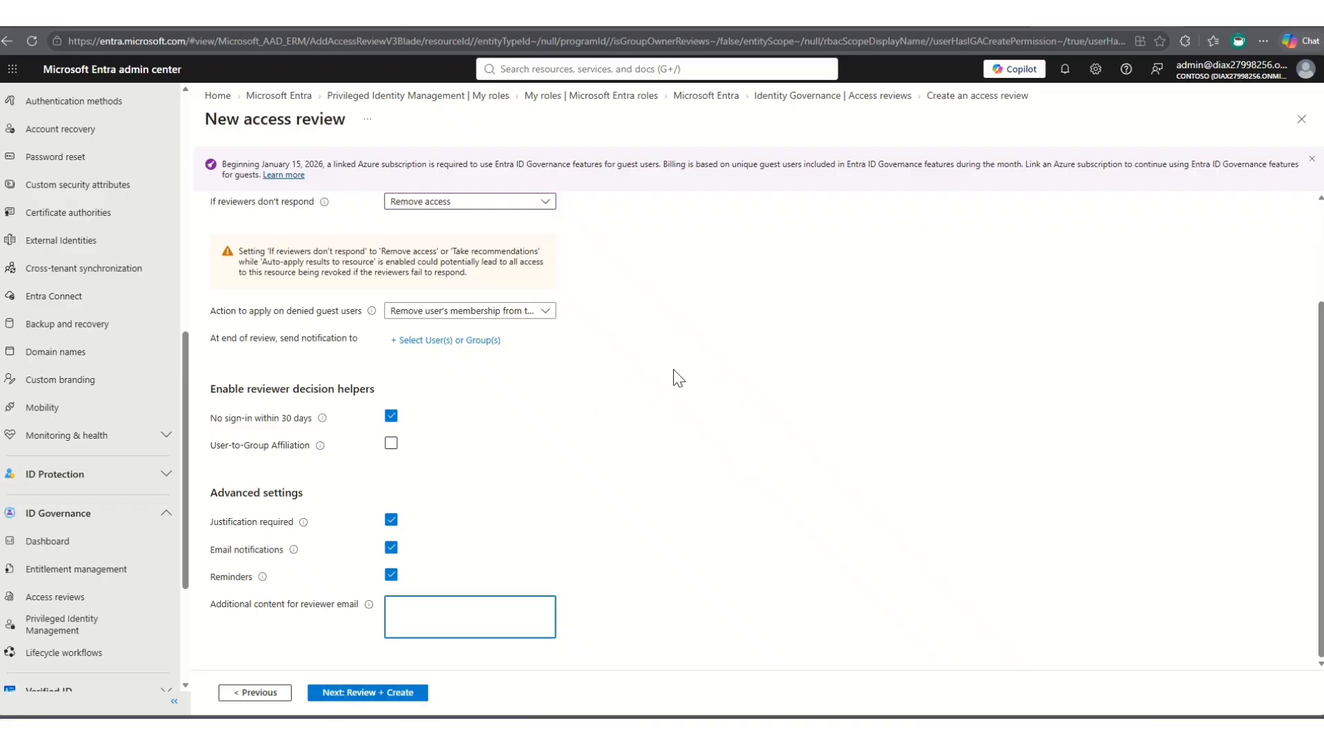
- Dismiss the guest user billing notice and close the new access review, discarding its unsaved edits
{"action": "left_click", "coordinate": [1311, 160]}
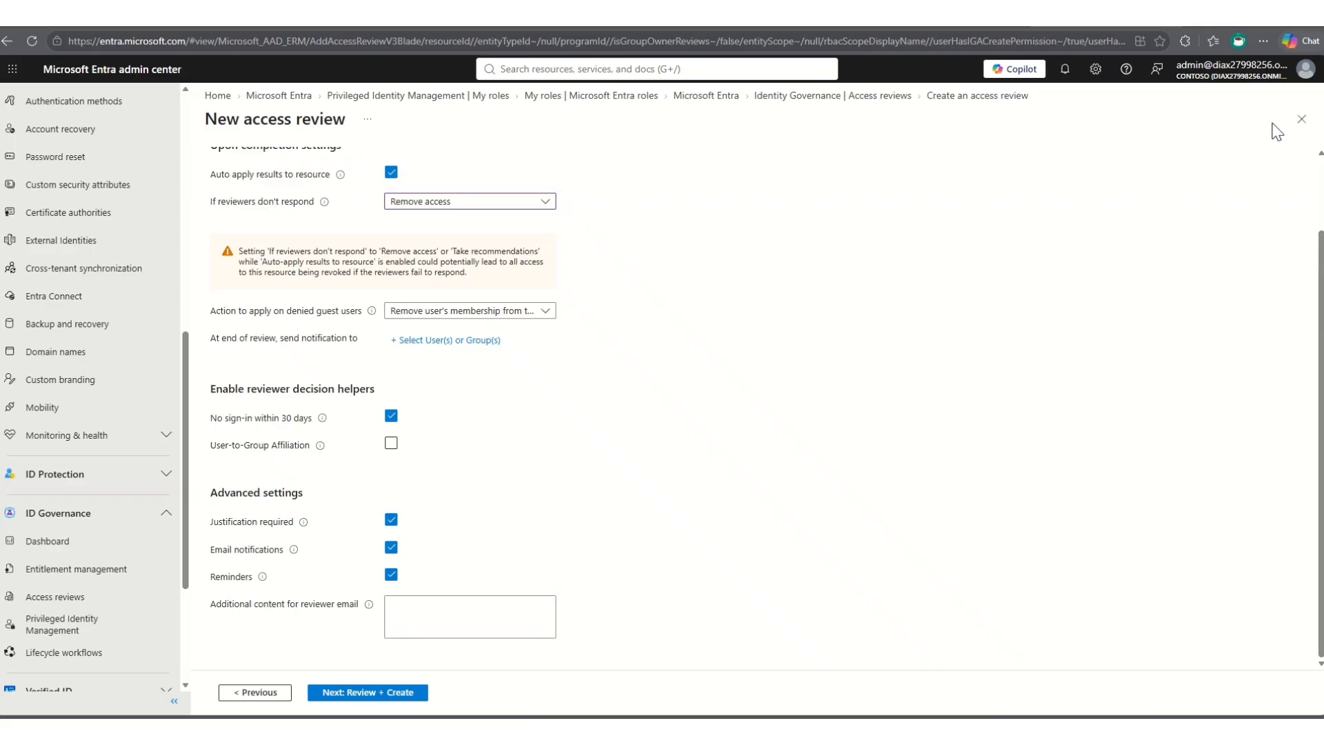
{"action": "left_click", "coordinate": [1301, 121]}
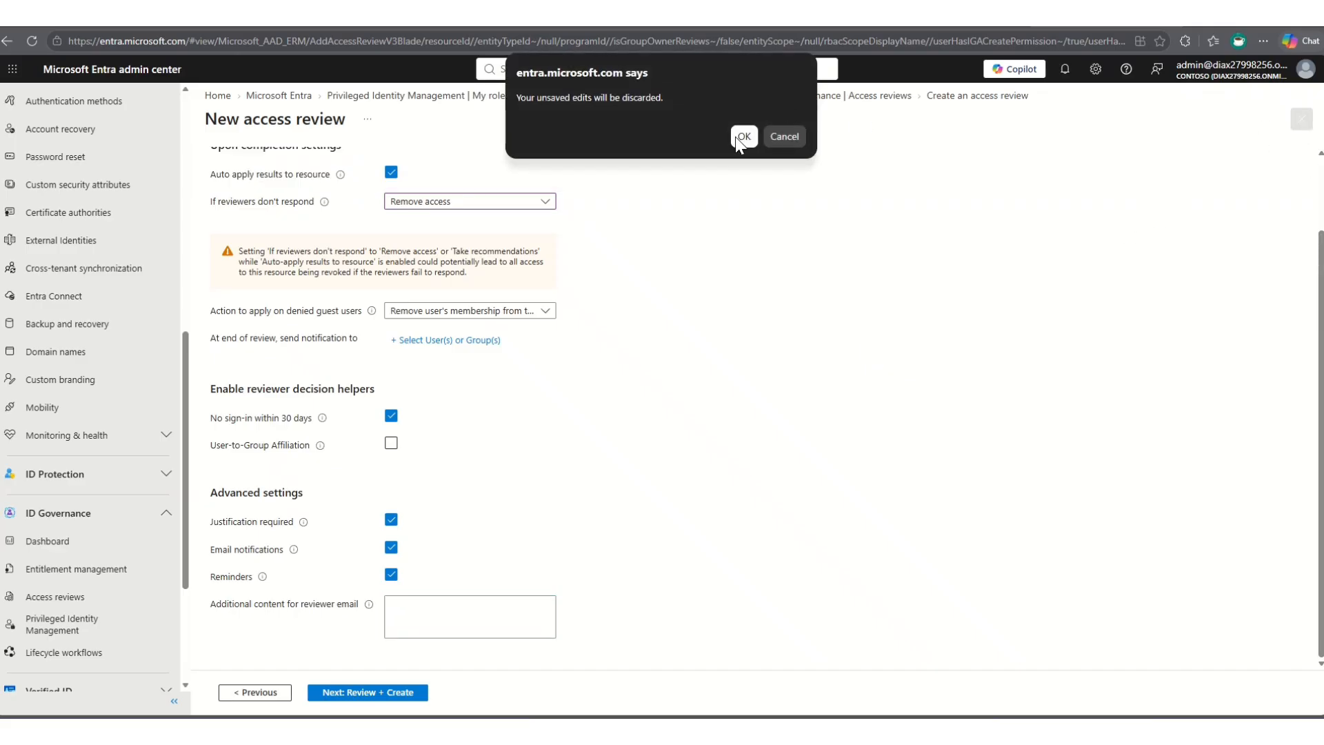
{"action": "left_click", "coordinate": [737, 136]}
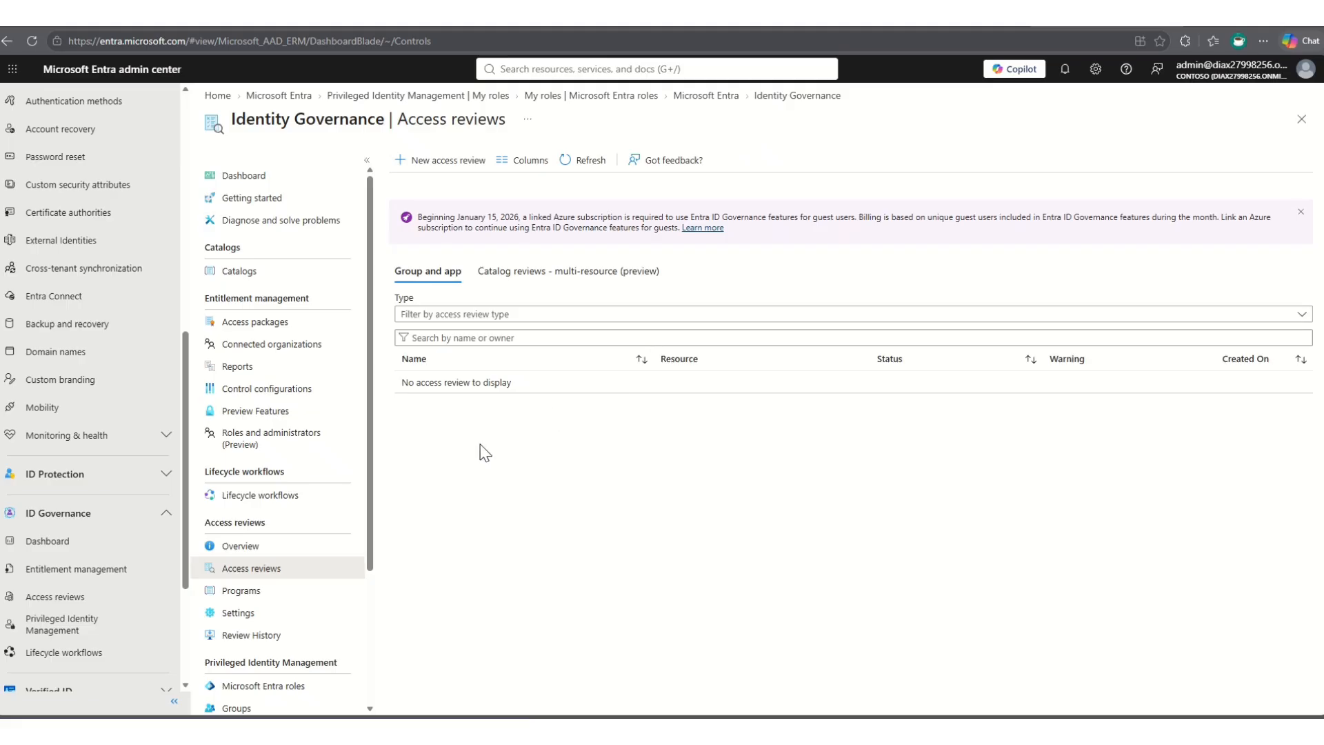
- Open Seo Review 1 from the multi-resource catalog reviews and delete the review with all its instances
{"action": "left_click", "coordinate": [511, 276]}
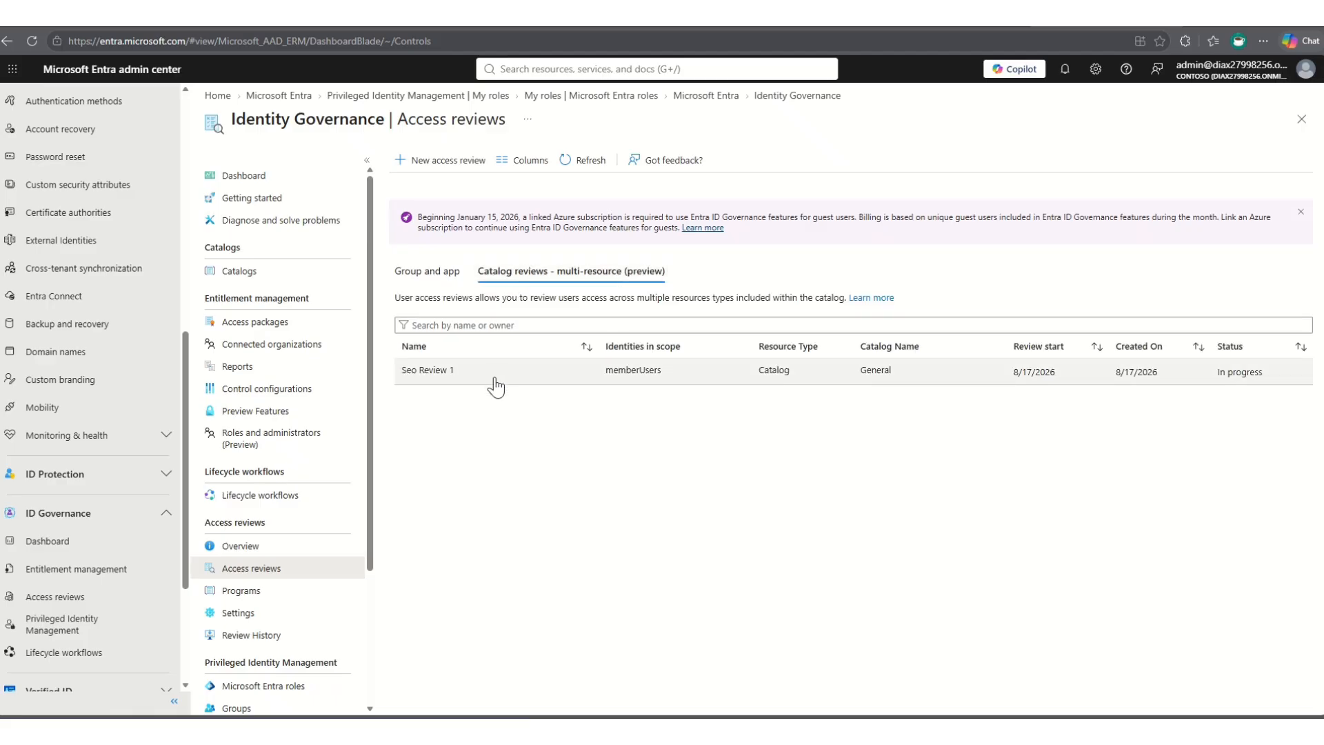
{"action": "left_click", "coordinate": [443, 380]}
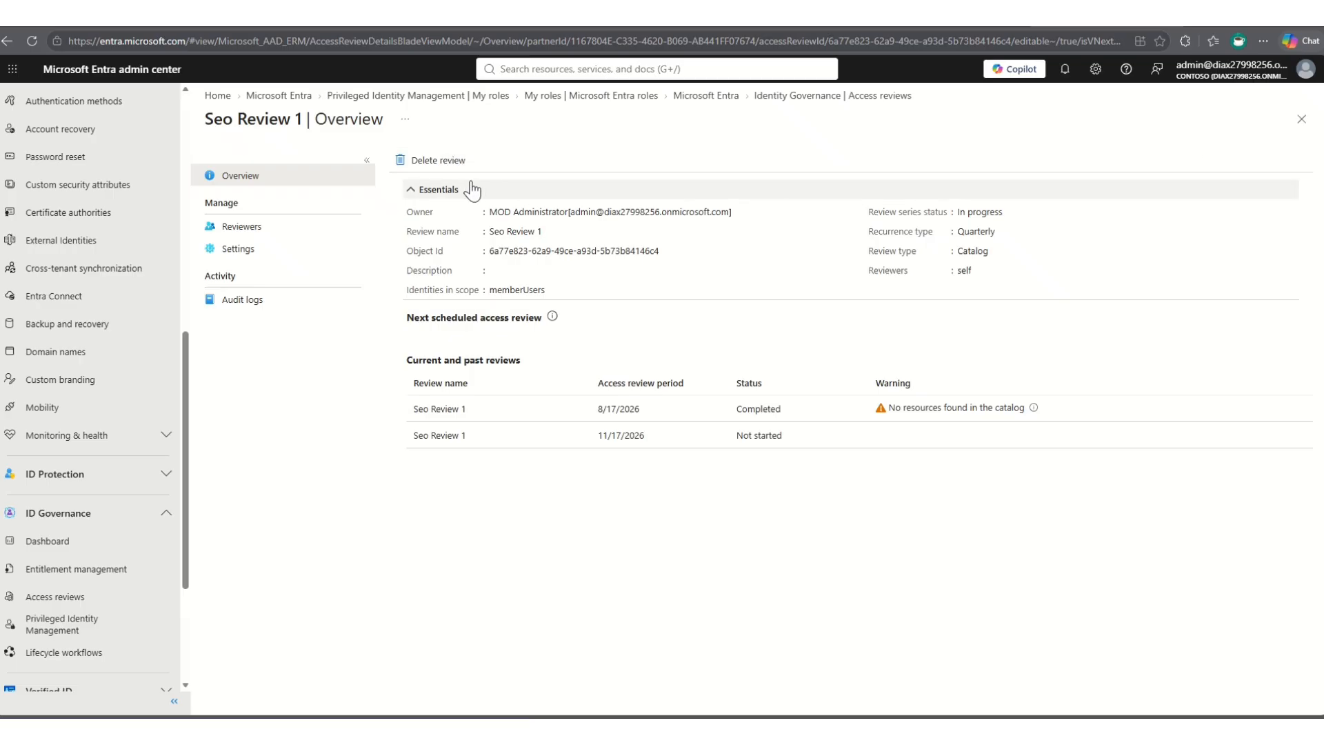
{"action": "left_click", "coordinate": [442, 168]}
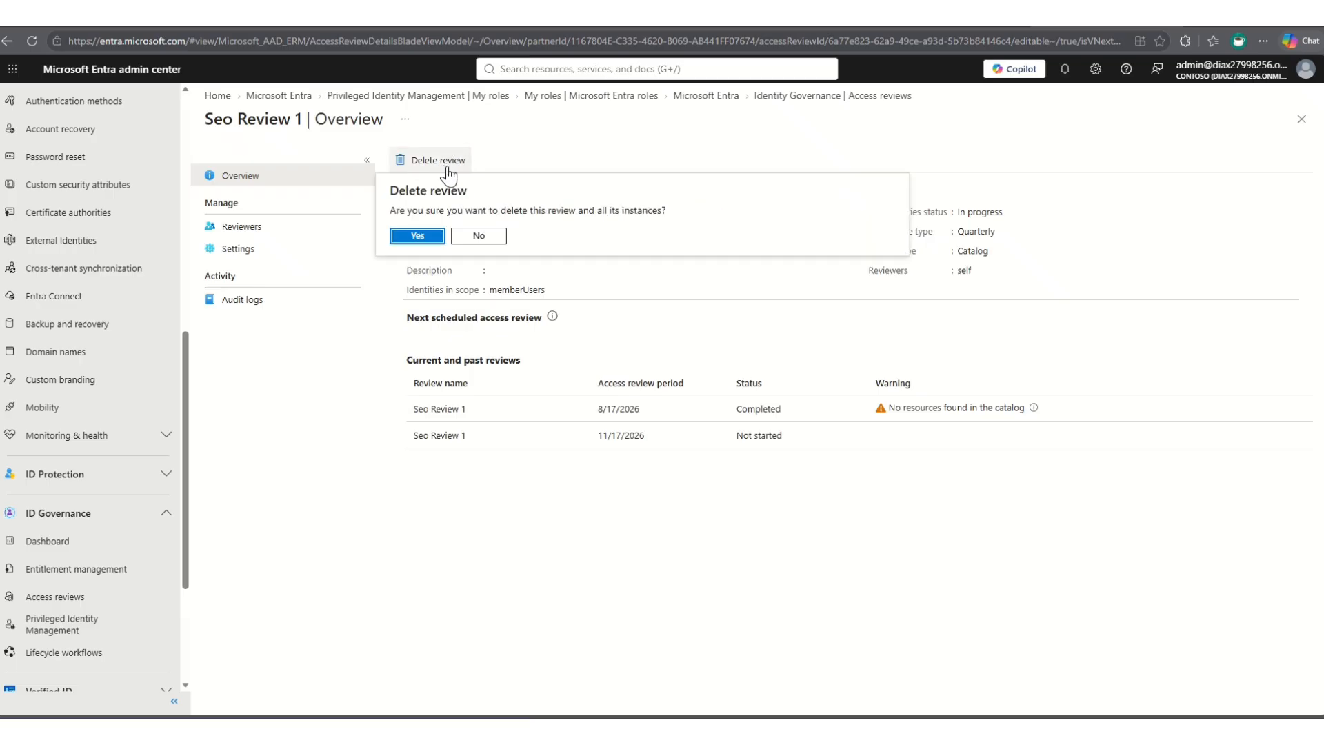
{"action": "left_click", "coordinate": [418, 236]}
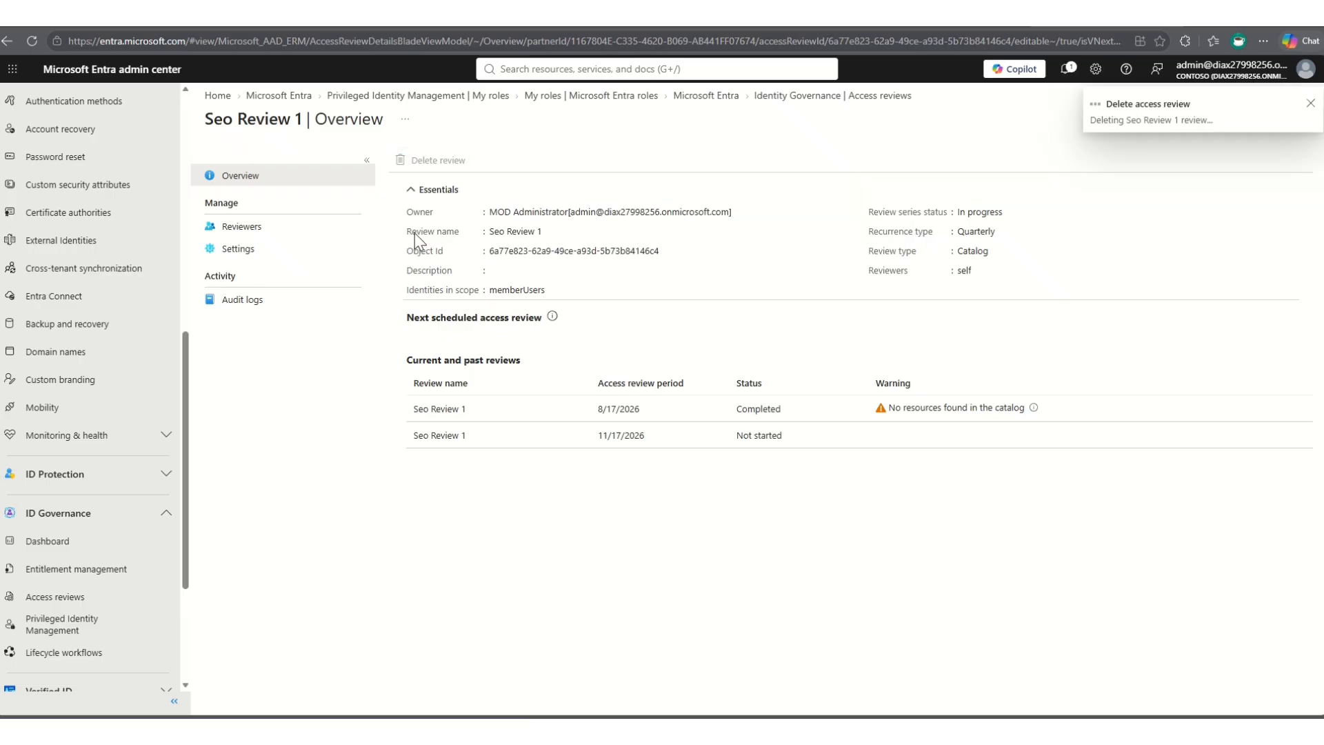